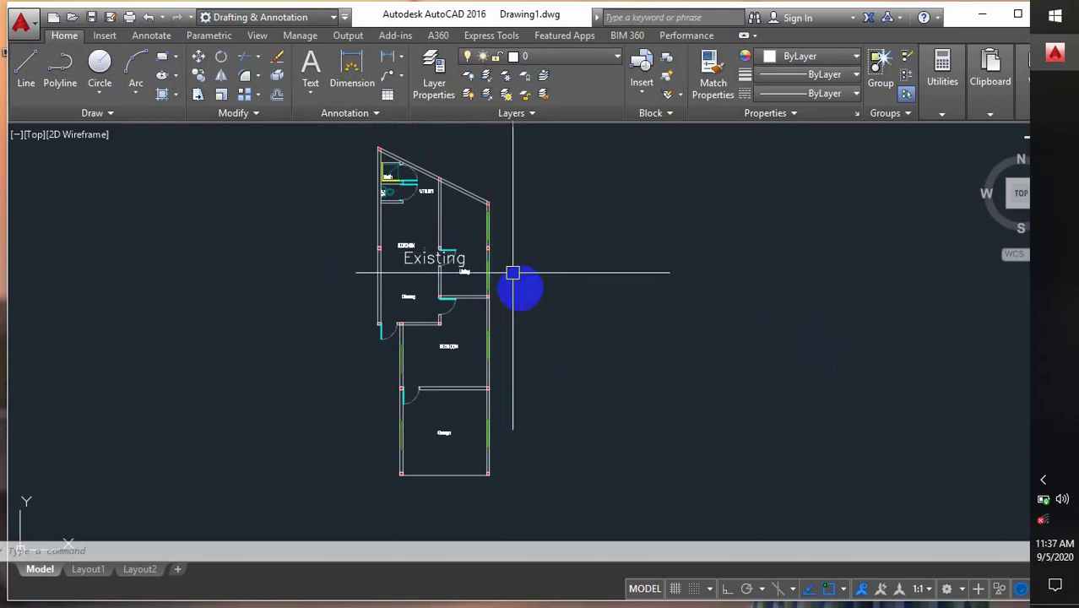
scroll(498, 346, "down", 2)
middle_click_drag(500, 355, 498, 325)
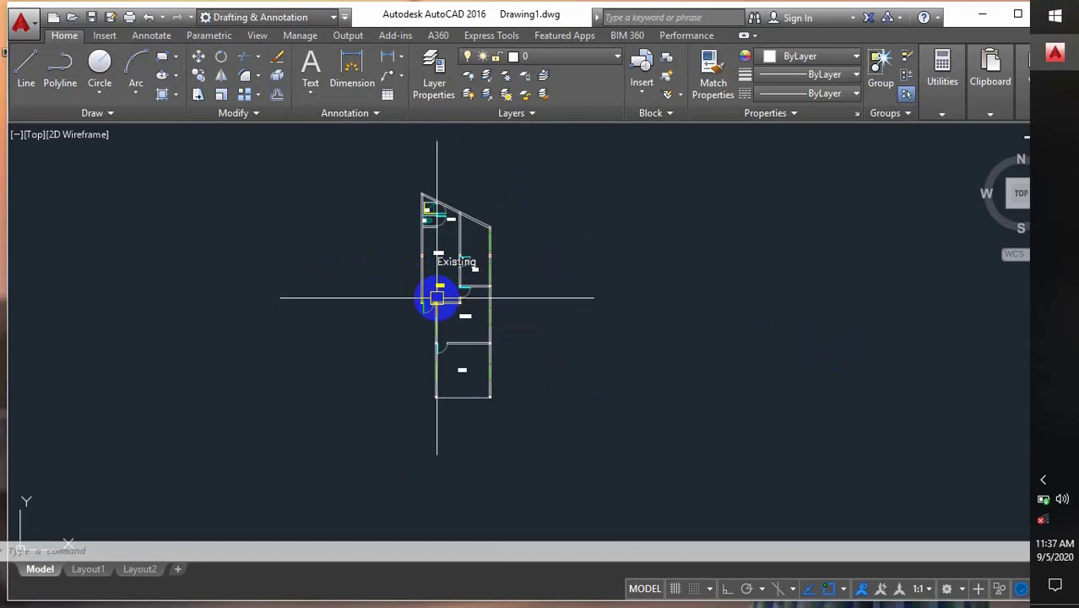
mouse_move(437, 297)
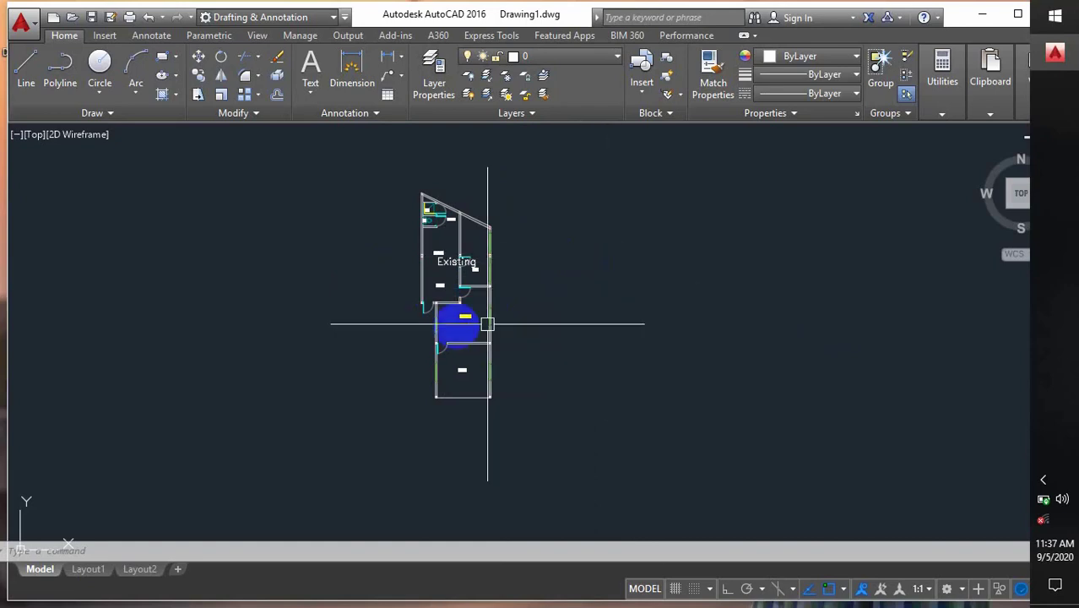
scroll(490, 252, "up", 2)
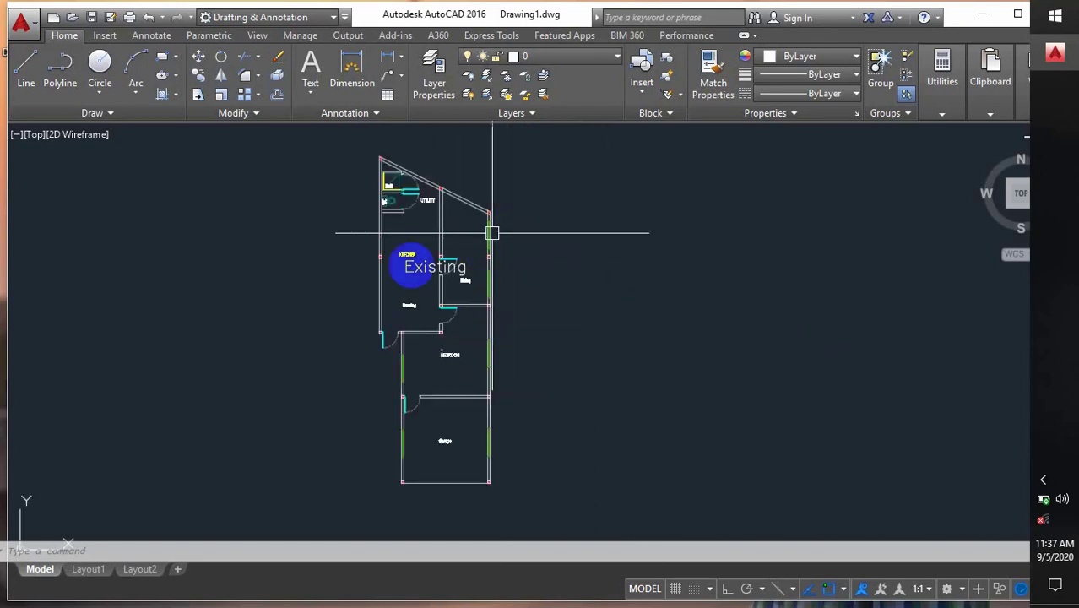
scroll(525, 319, "down", 2)
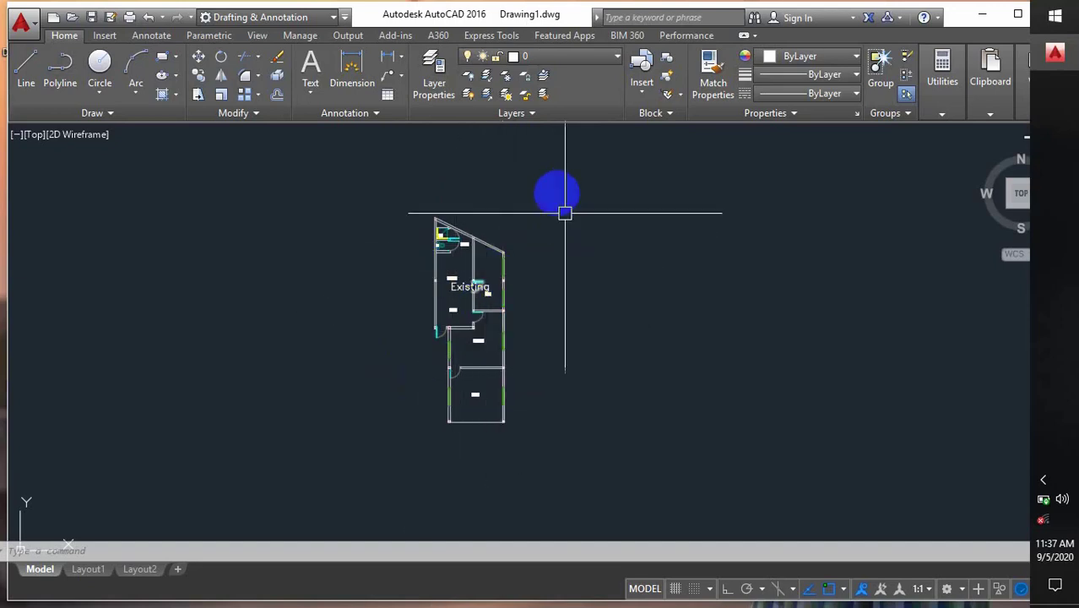
- Rotate the whole floor plan 90° clockwise about the garage's lower-right outer corner, with Ortho mode on
left_click(343, 180)
left_click(536, 460)
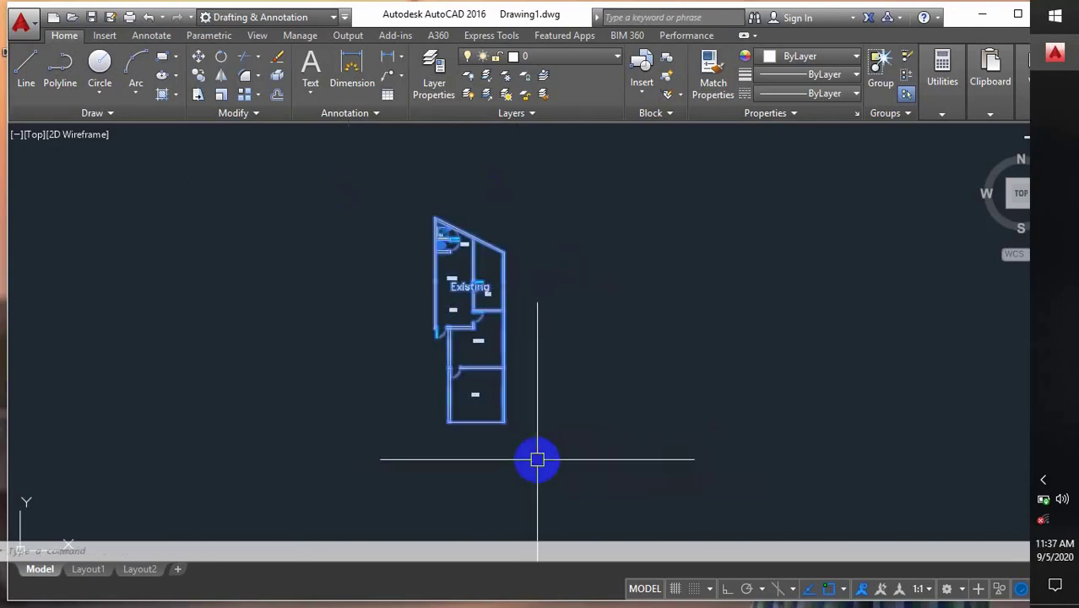
type("ro")
key("Return")
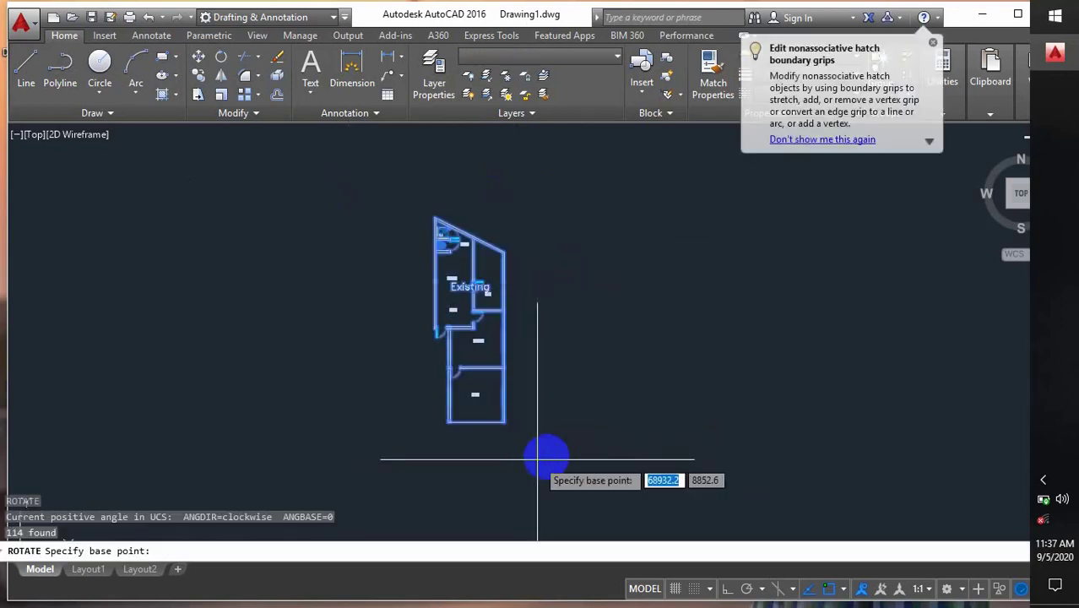
scroll(511, 427, "up", 5)
scroll(492, 426, "up", 2)
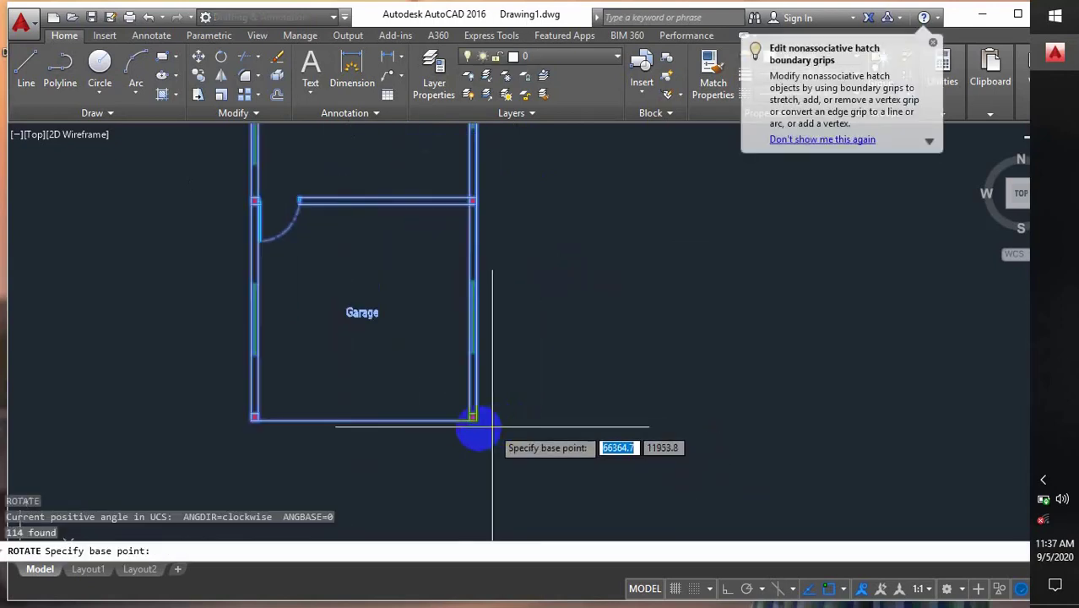
left_click(477, 425)
scroll(501, 356, "down", 4)
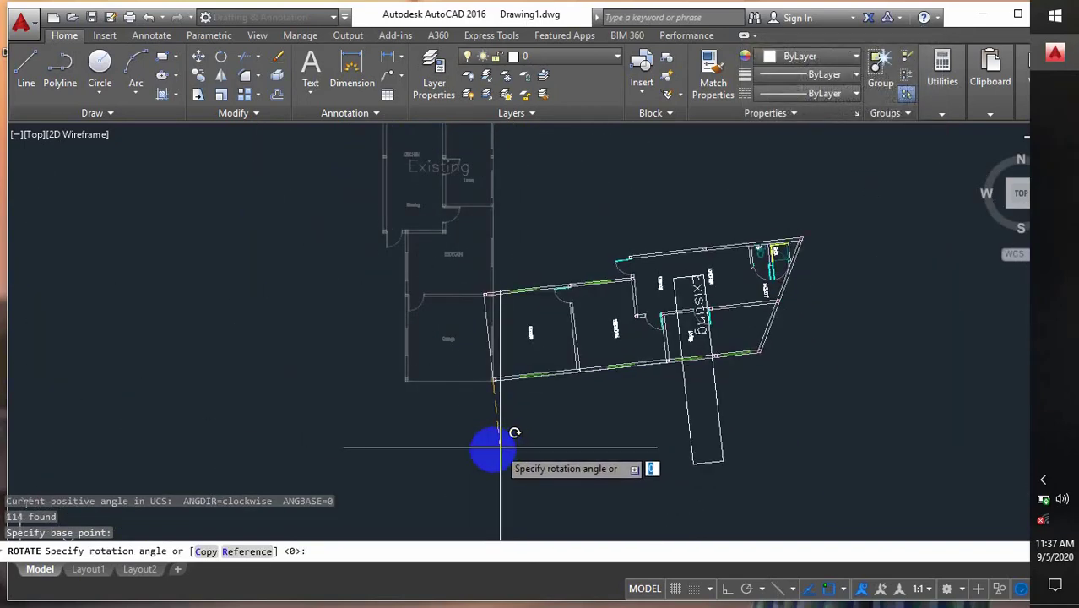
key("F8")
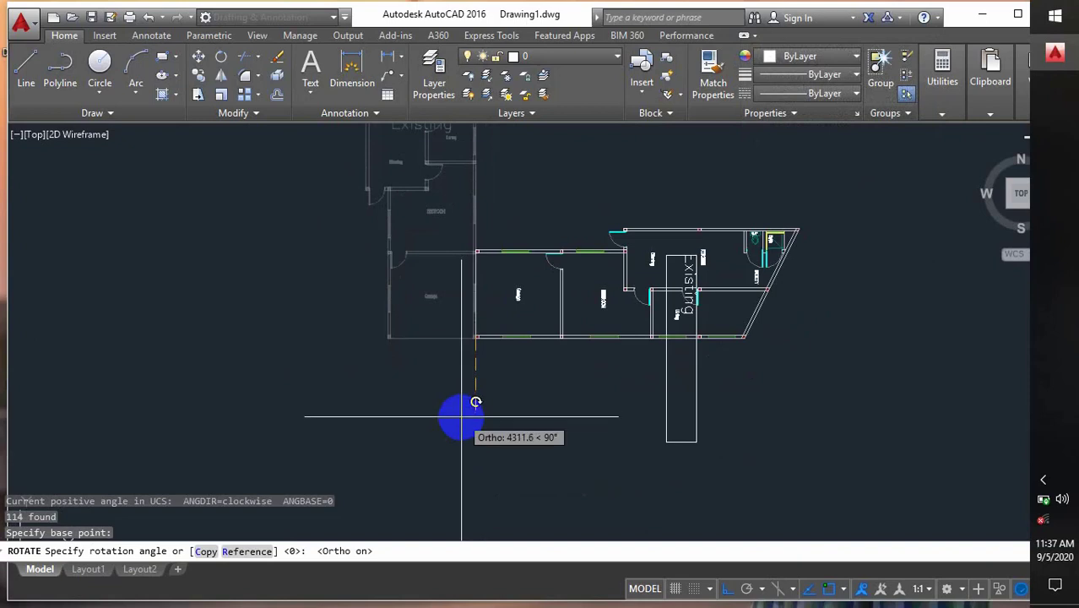
left_click(462, 416)
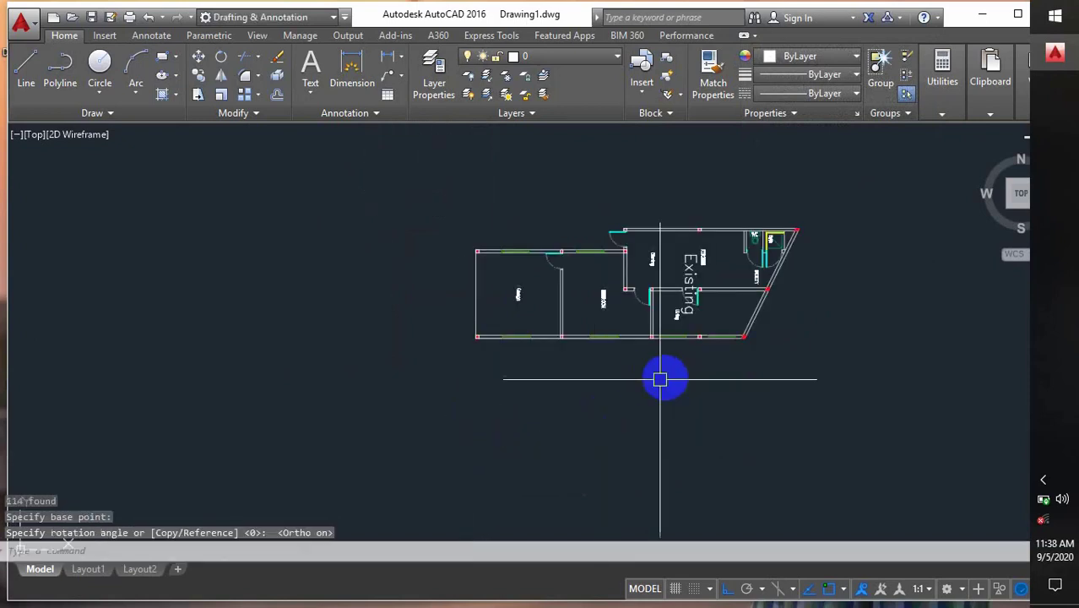
- Make MANHOLE the current layer
middle_click_drag(661, 378, 566, 375)
scroll(454, 320, "up", 2)
middle_click_drag(642, 326, 583, 308)
scroll(331, 348, "up", 2)
middle_click_drag(453, 348, 404, 362)
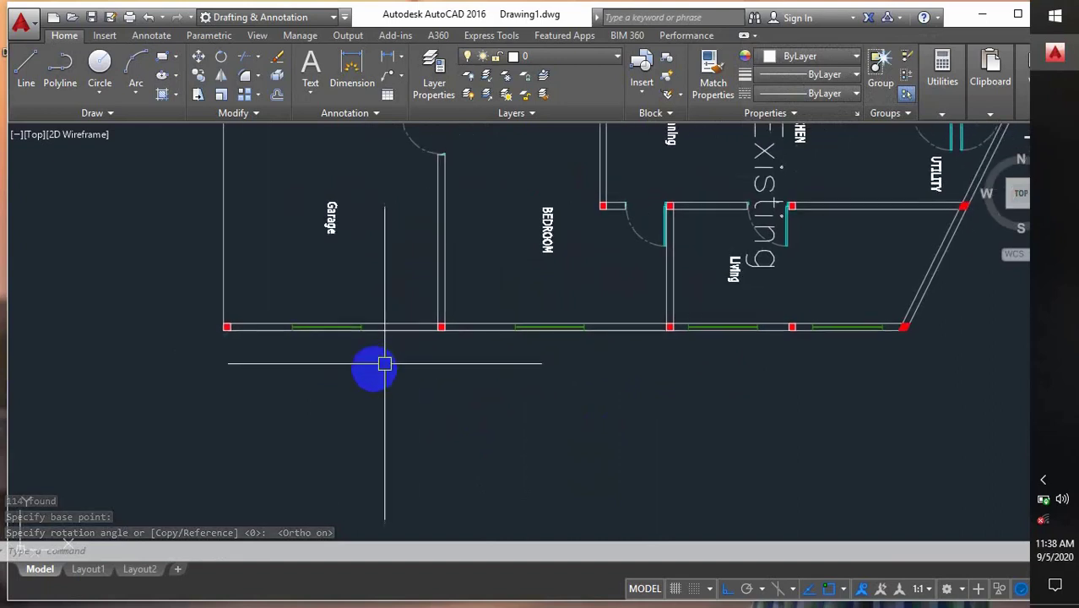
scroll(373, 366, "down", 2)
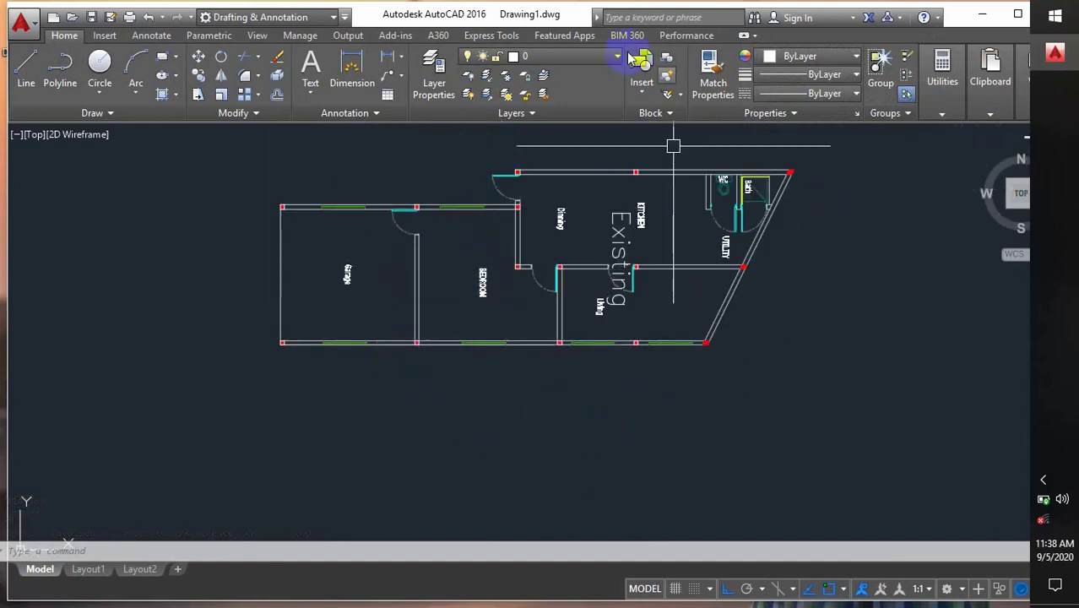
left_click(578, 58)
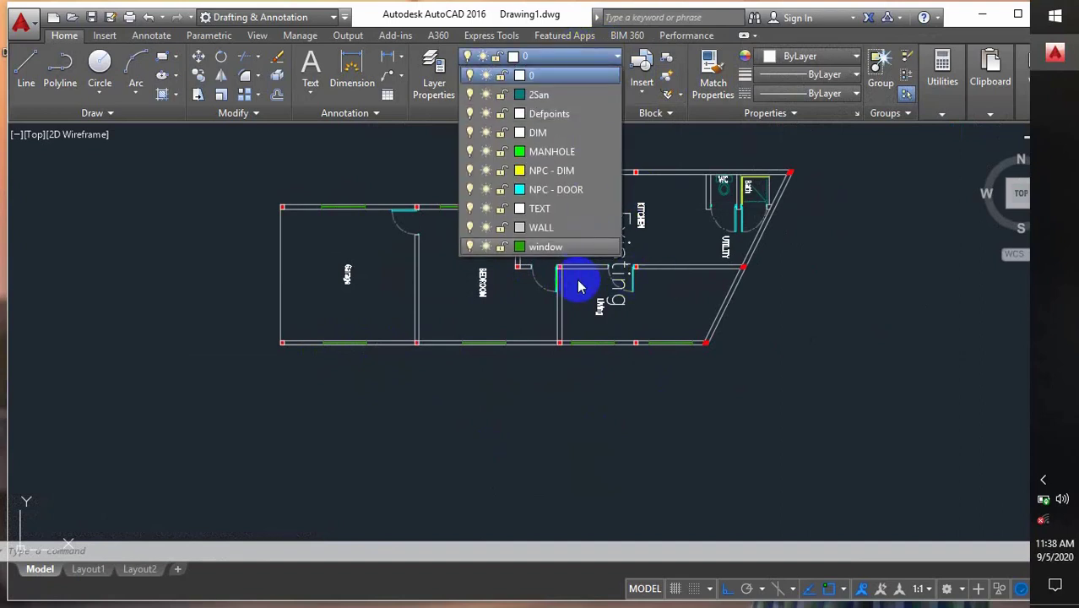
left_click(589, 155)
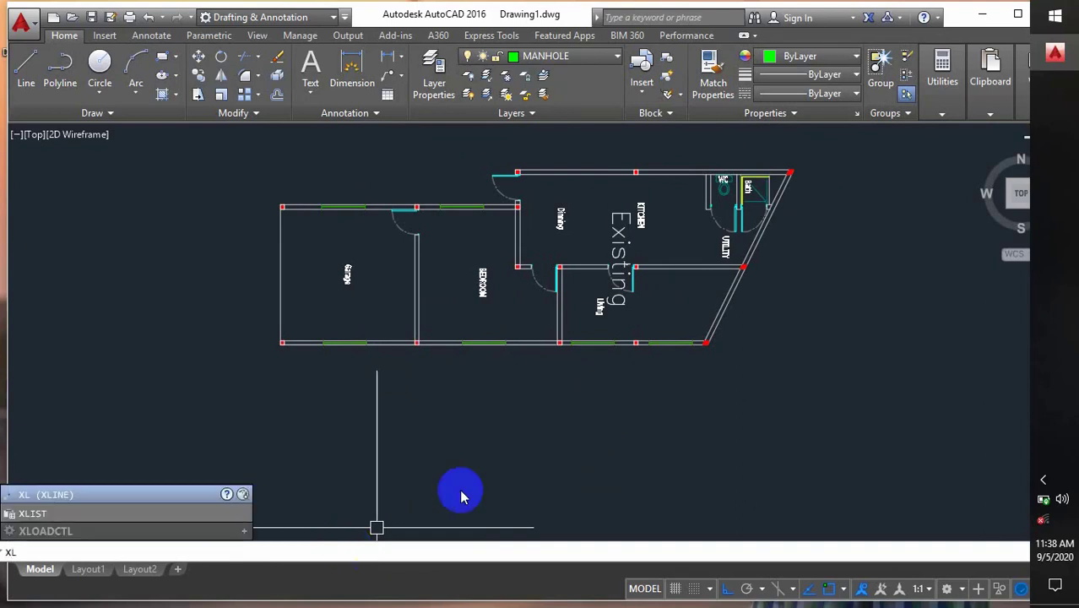
- Draw vertical construction lines (XLINE) through the garage's lower-left outer corner and both ends of the lower garage window
key("Escape")
left_click(416, 418)
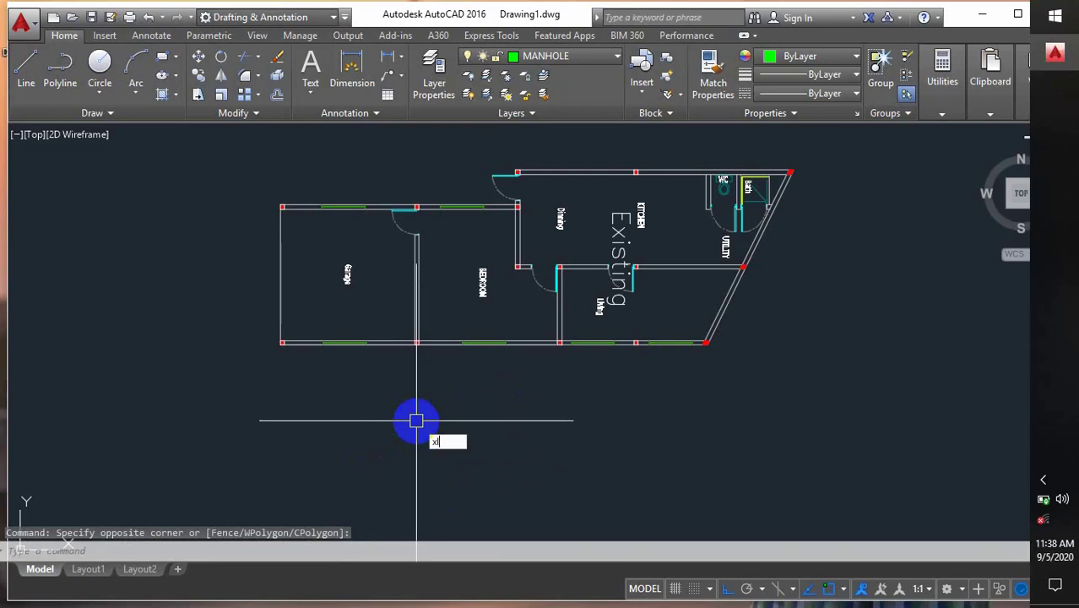
key("Return")
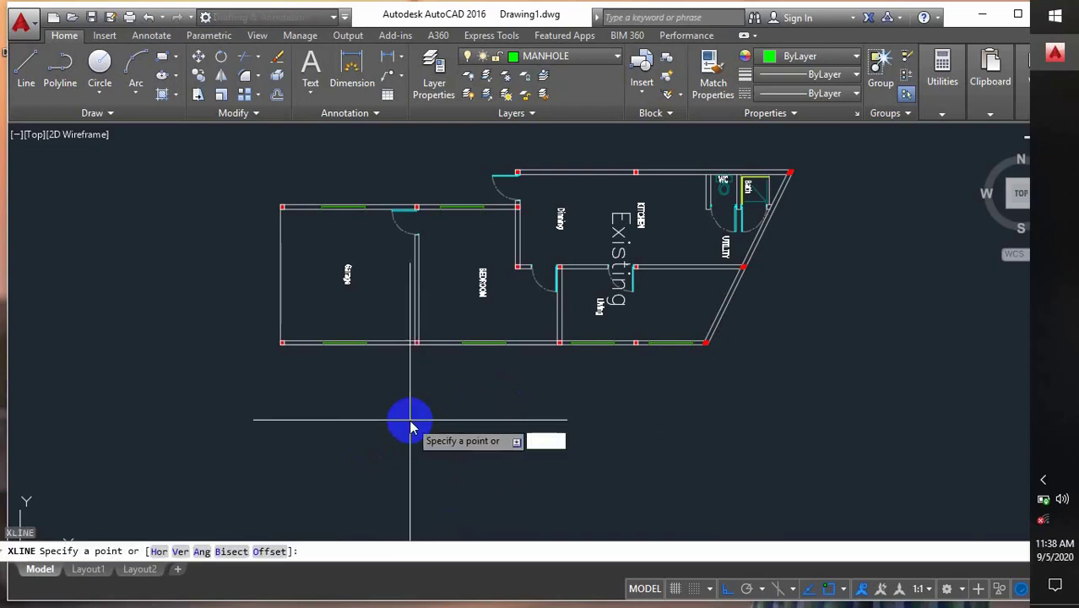
type("v")
key("Return")
scroll(269, 349, "up", 10)
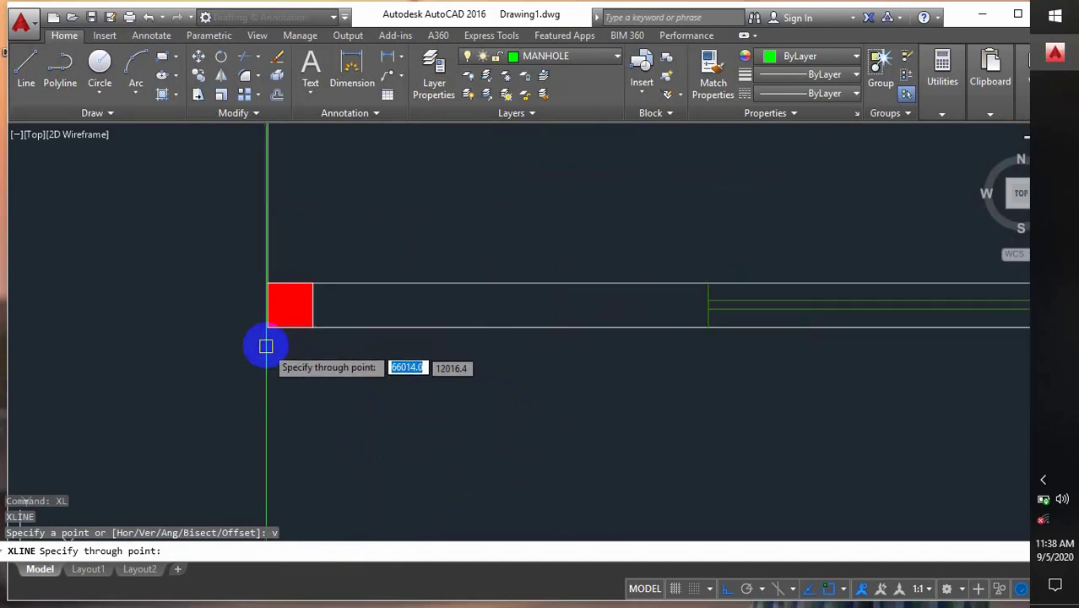
left_click(266, 346)
scroll(244, 353, "down", 2)
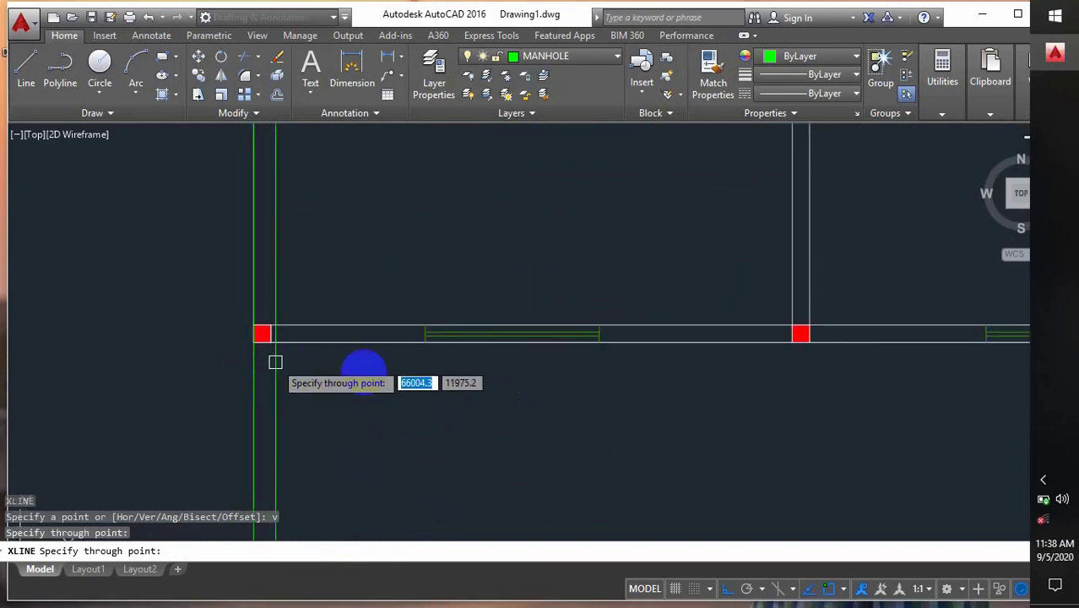
scroll(419, 350, "up", 4)
left_click(422, 342)
scroll(418, 359, "down", 2)
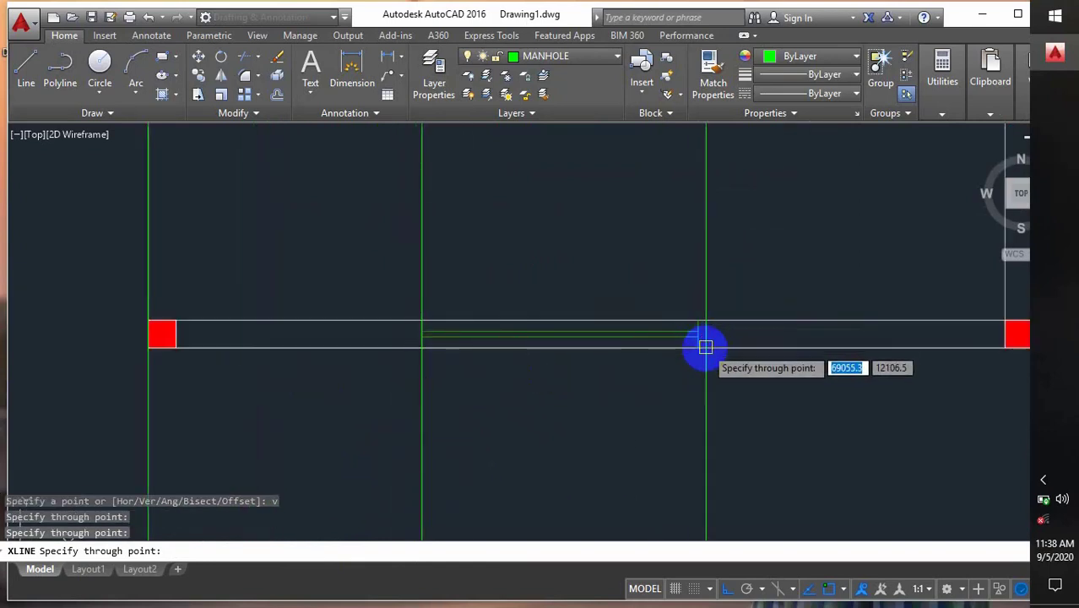
left_click(705, 346)
- Add vertical construction lines through both ends of the bedroom window in the lower wall
scroll(534, 362, "down", 4)
scroll(413, 344, "up", 2)
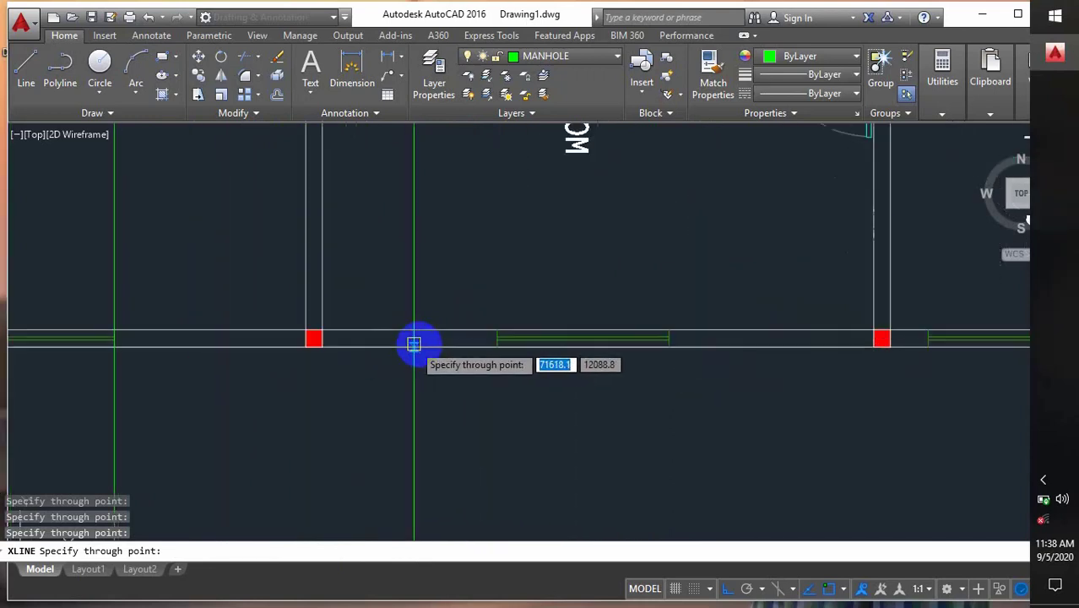
left_click(497, 344)
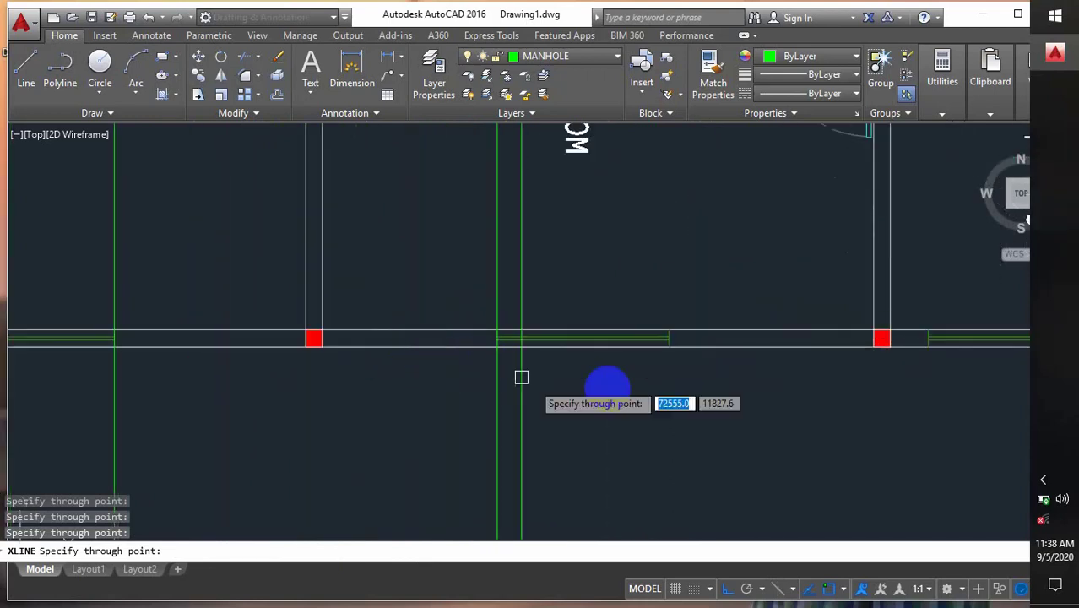
left_click(667, 347)
- Add vertical construction lines through both ends of the first living-room window in the lower wall
scroll(528, 402, "down", 2)
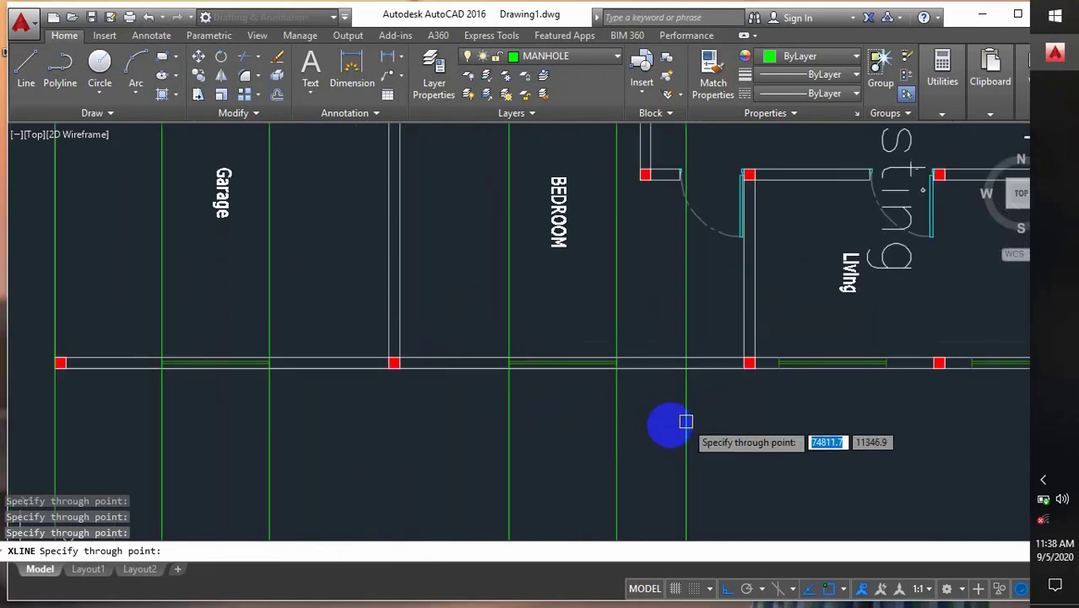
middle_click_drag(716, 420, 367, 419)
scroll(415, 365, "up", 4)
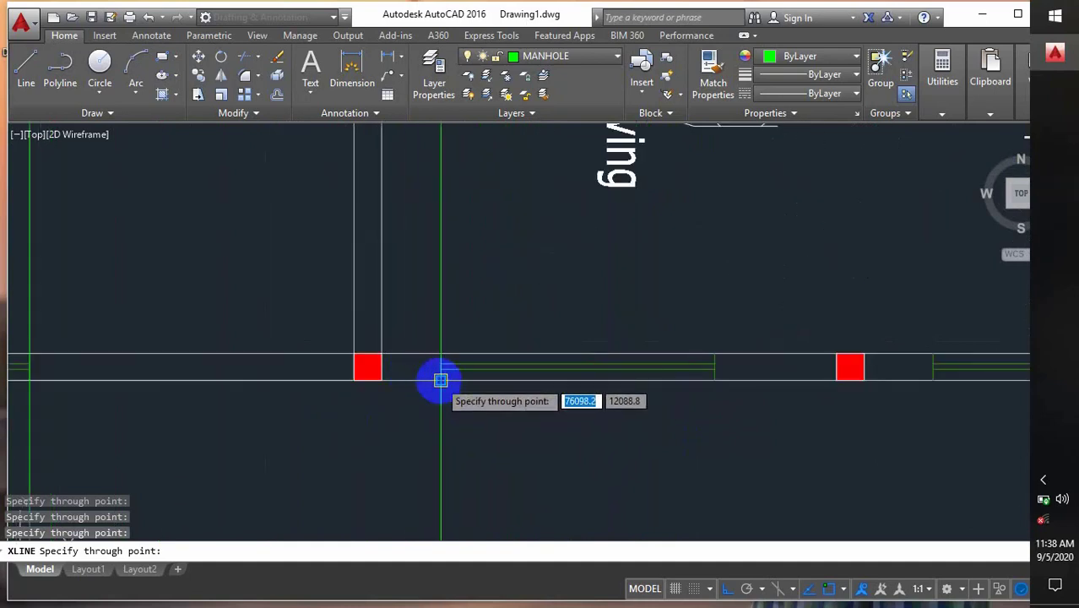
left_click(441, 380)
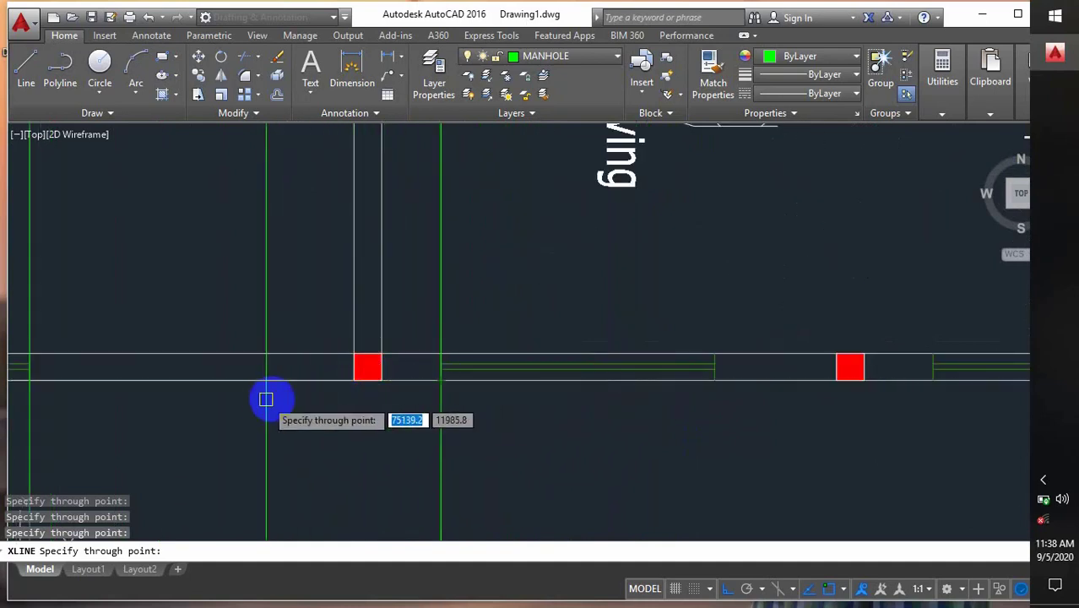
middle_click_drag(557, 411, 446, 424)
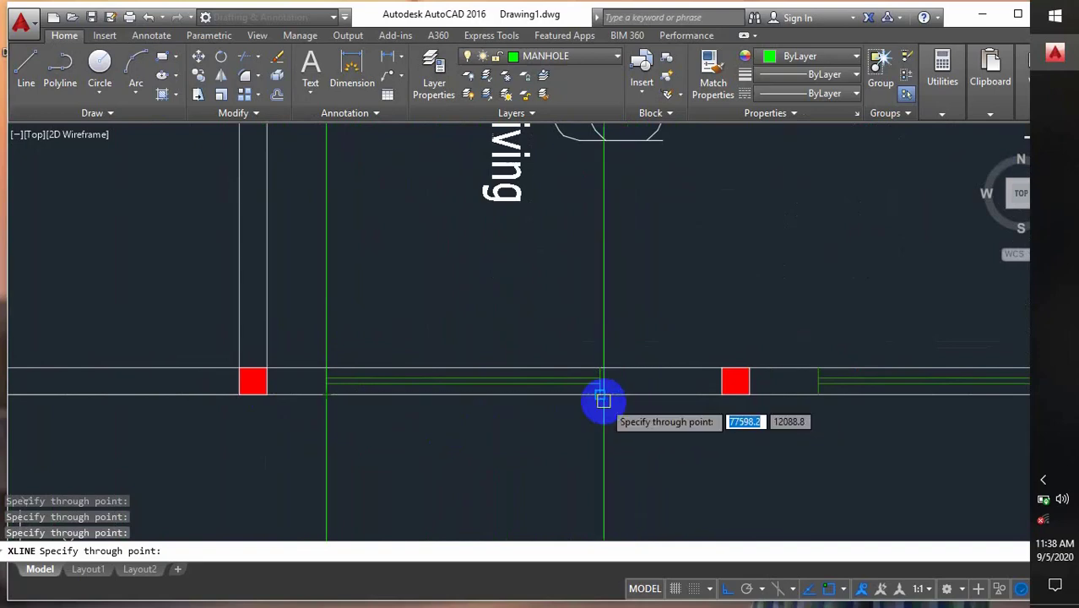
- Add vertical construction lines through both ends of the last lower-wall window and the outer corner at the slanted wall
scroll(595, 402, "down", 4)
scroll(578, 438, "up", 6)
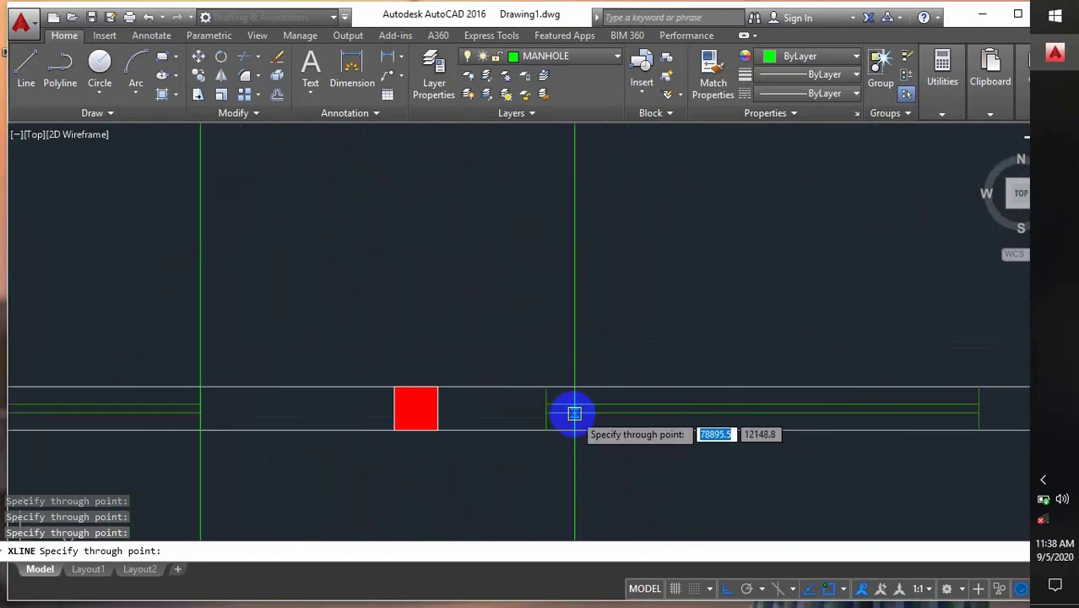
scroll(441, 439, "down", 3)
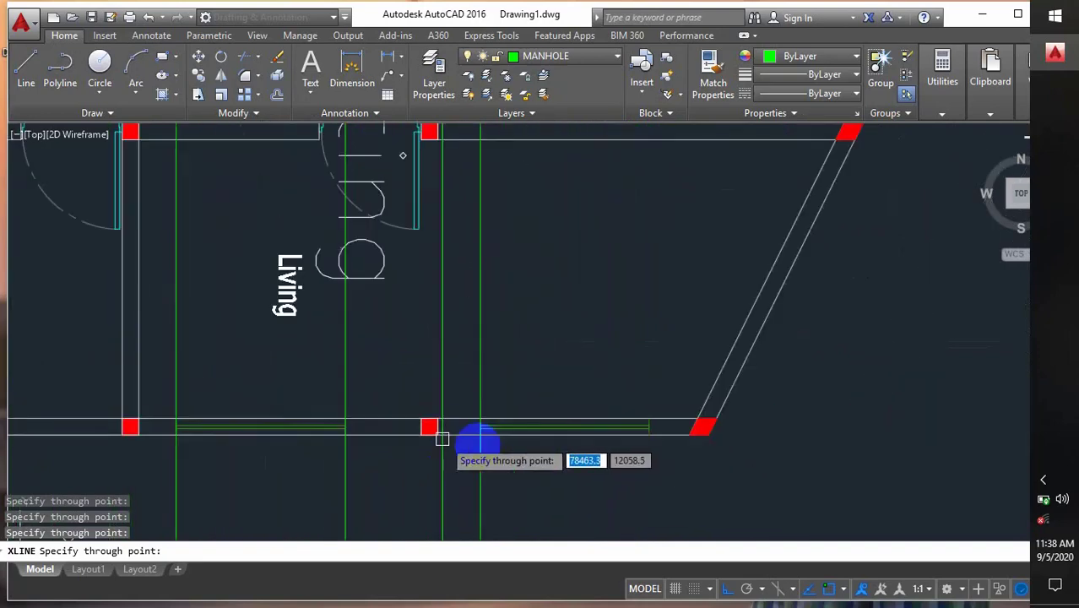
middle_click_drag(573, 453, 578, 419)
scroll(630, 400, "up", 4)
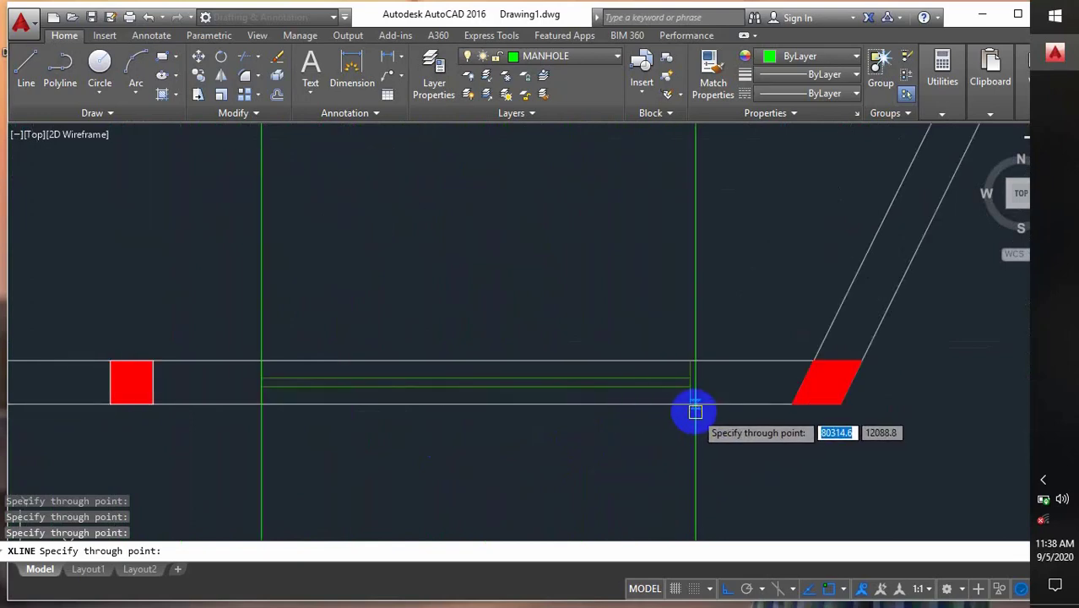
left_click(691, 410)
left_click(839, 404)
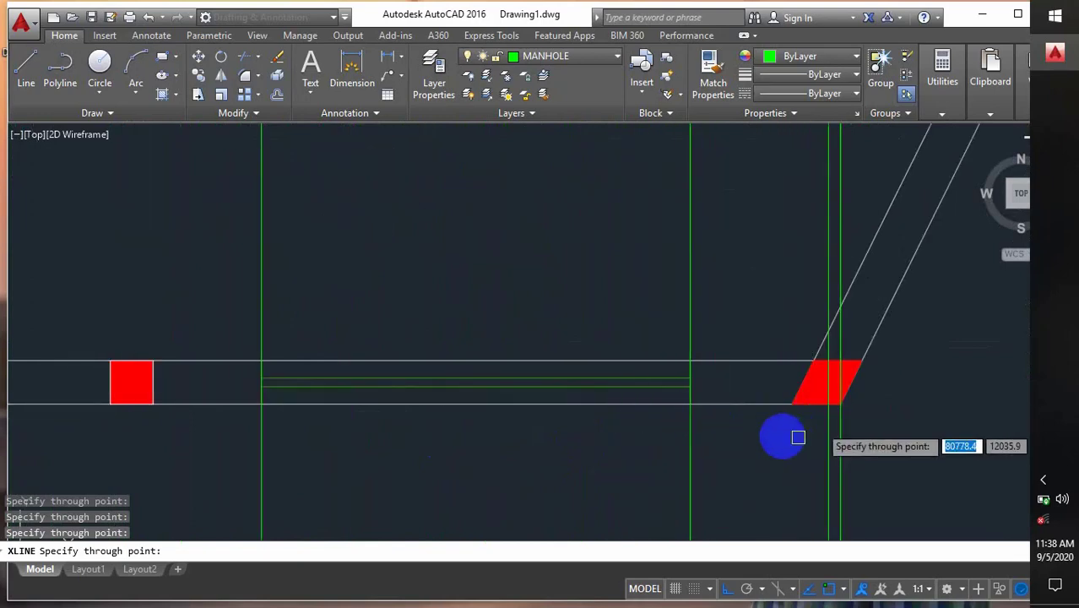
scroll(578, 433, "down", 6)
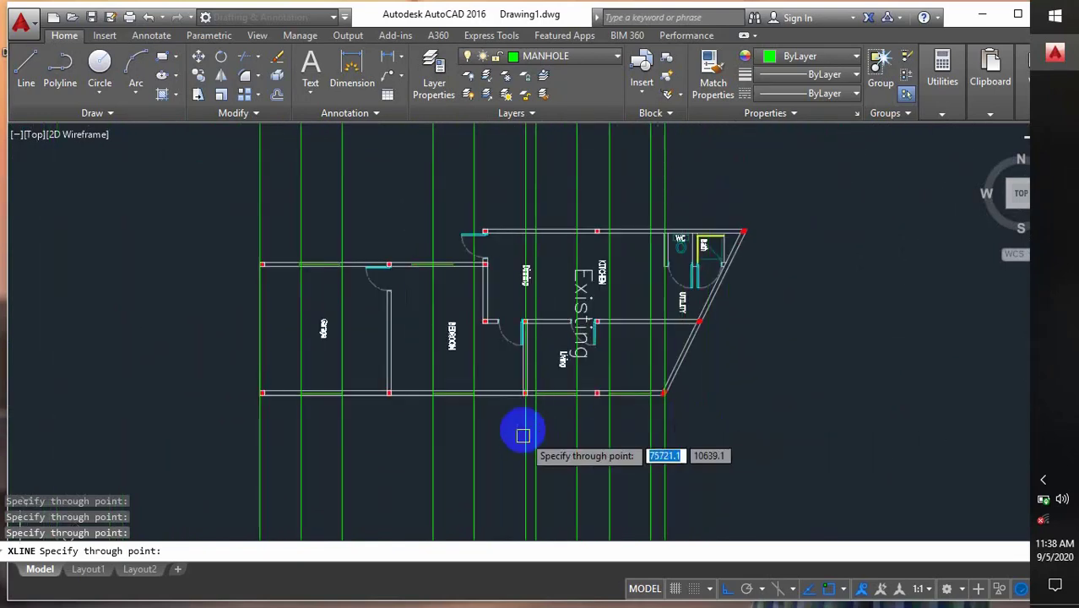
middle_click_drag(522, 435, 537, 383)
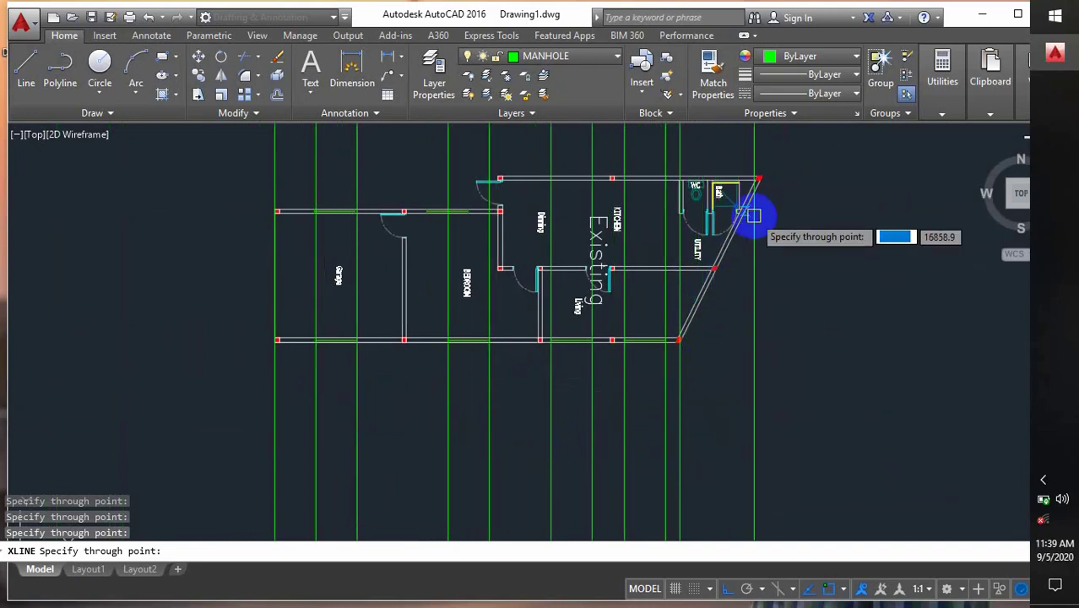
middle_click_drag(697, 299, 739, 227)
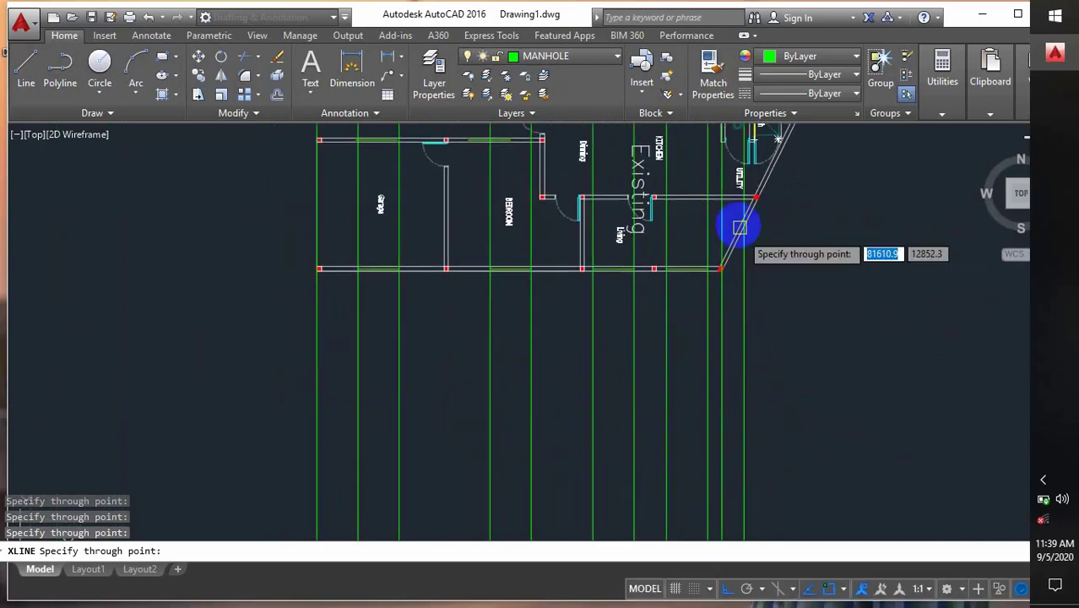
key("Escape")
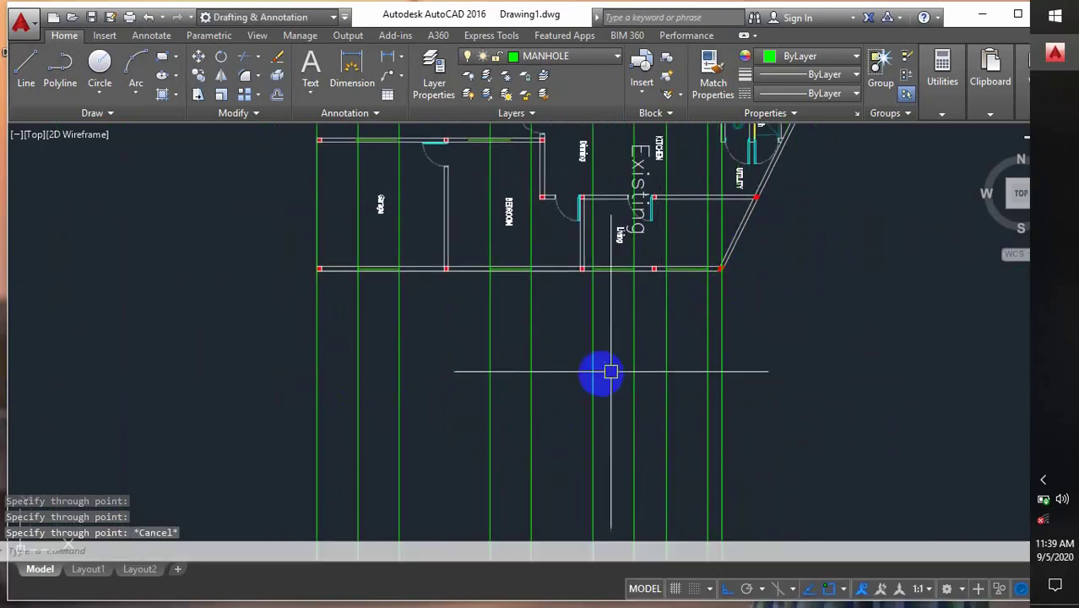
- Make NPC - DOOR the current layer
scroll(582, 354, "down", 2)
left_click(548, 56)
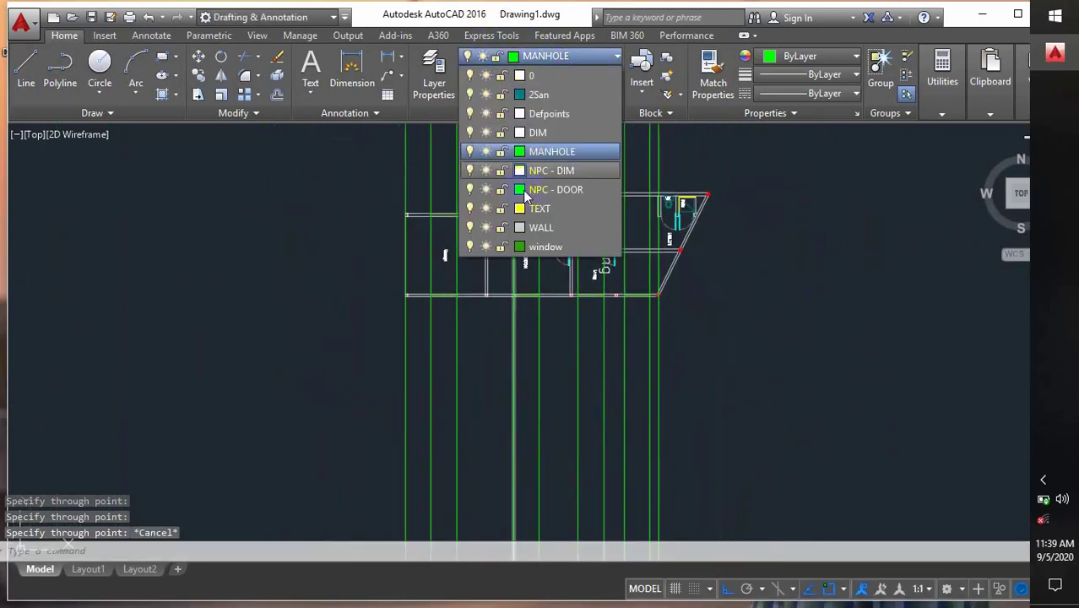
left_click(541, 194)
middle_click_drag(533, 309, 526, 271)
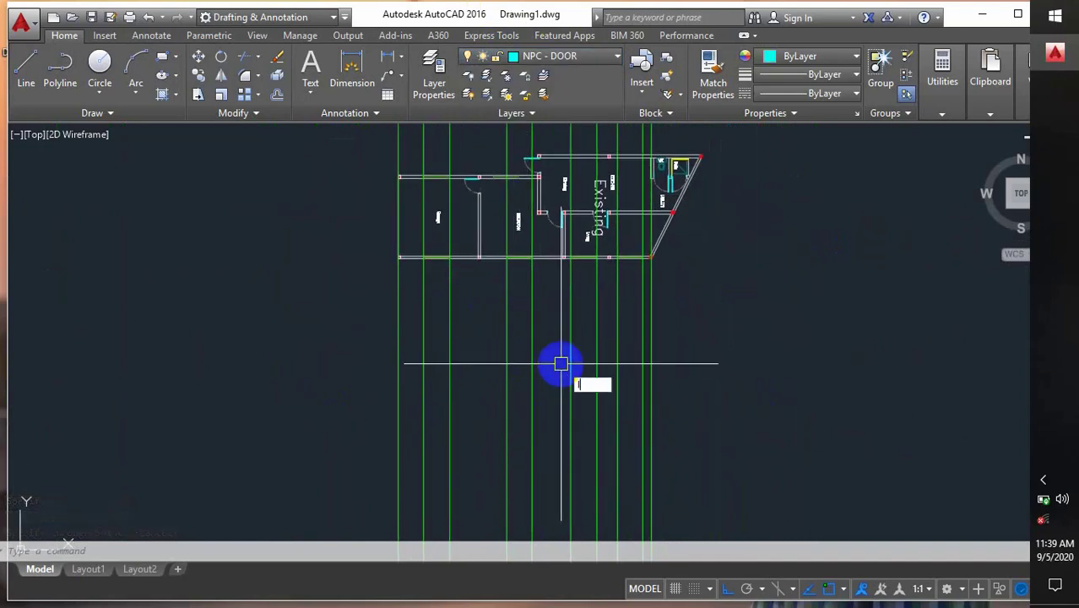
- Draw a horizontal line below the floor plan, extending past the outermost vertical construction lines on both sides
type("l")
key("Return")
left_click(316, 414)
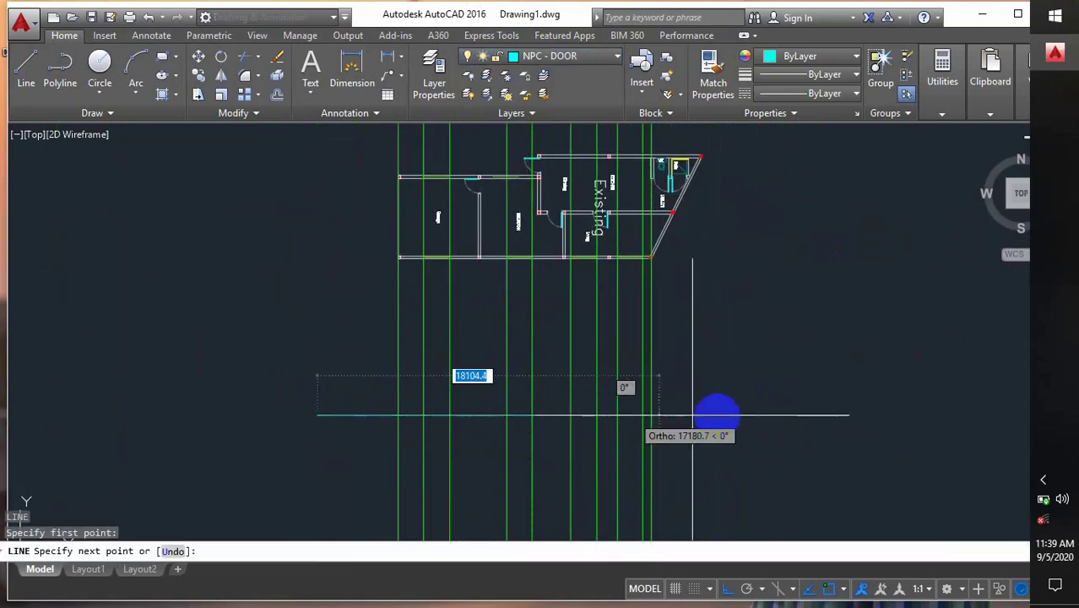
left_click(763, 416)
key("Escape")
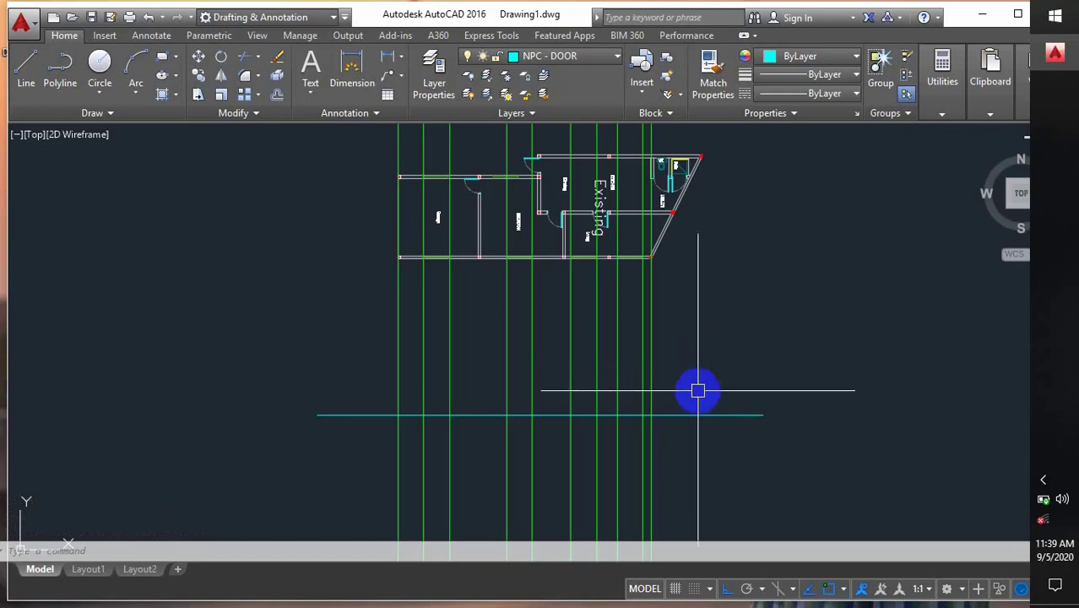
- Offset the horizontal base line 460 upward
type("o")
key("Return")
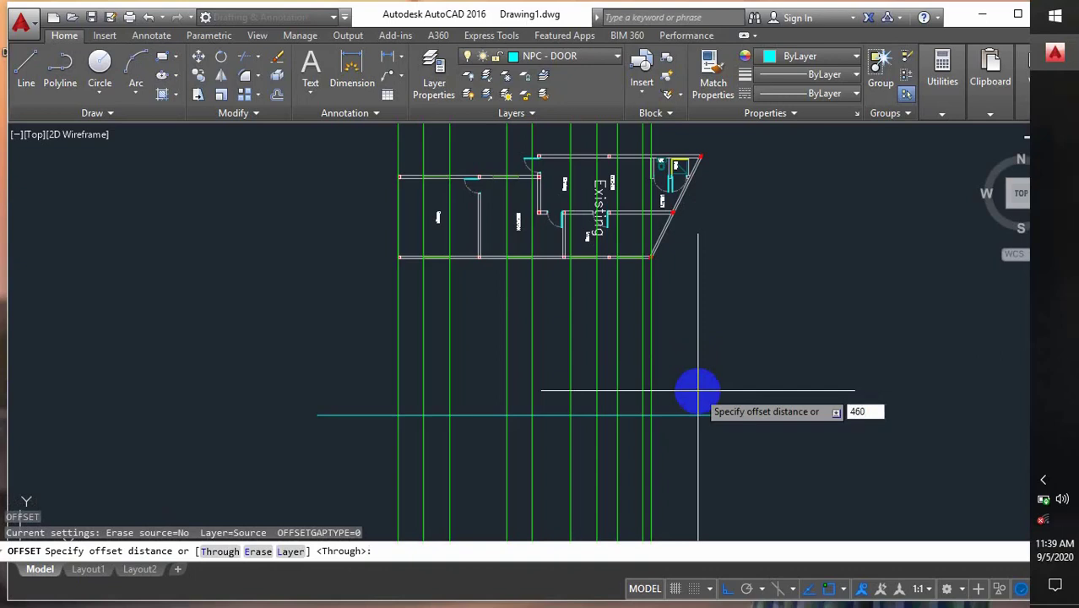
key("Return")
left_click(697, 414)
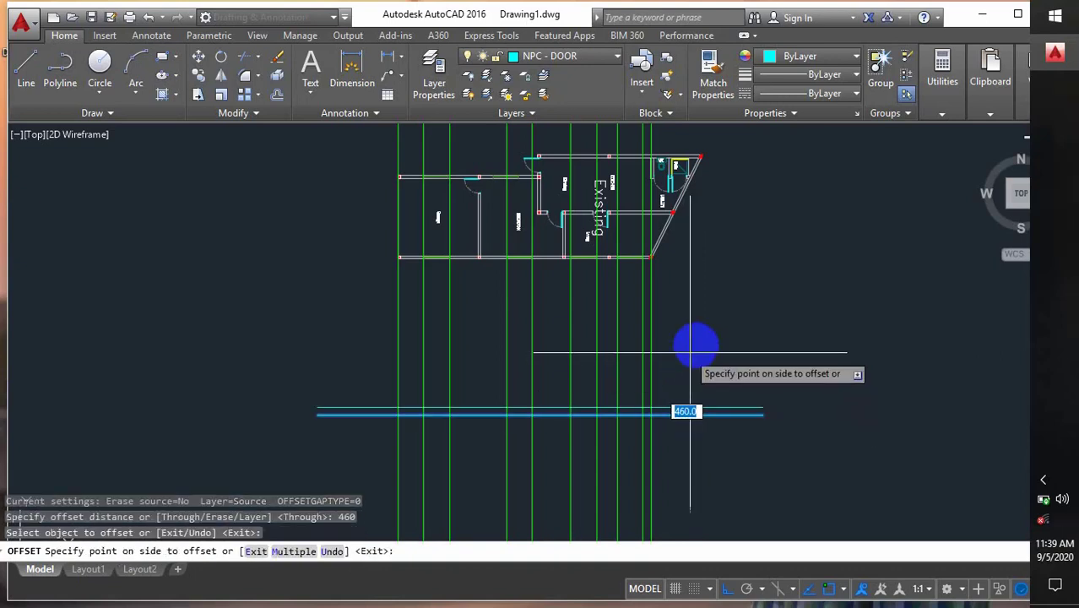
left_click(692, 349)
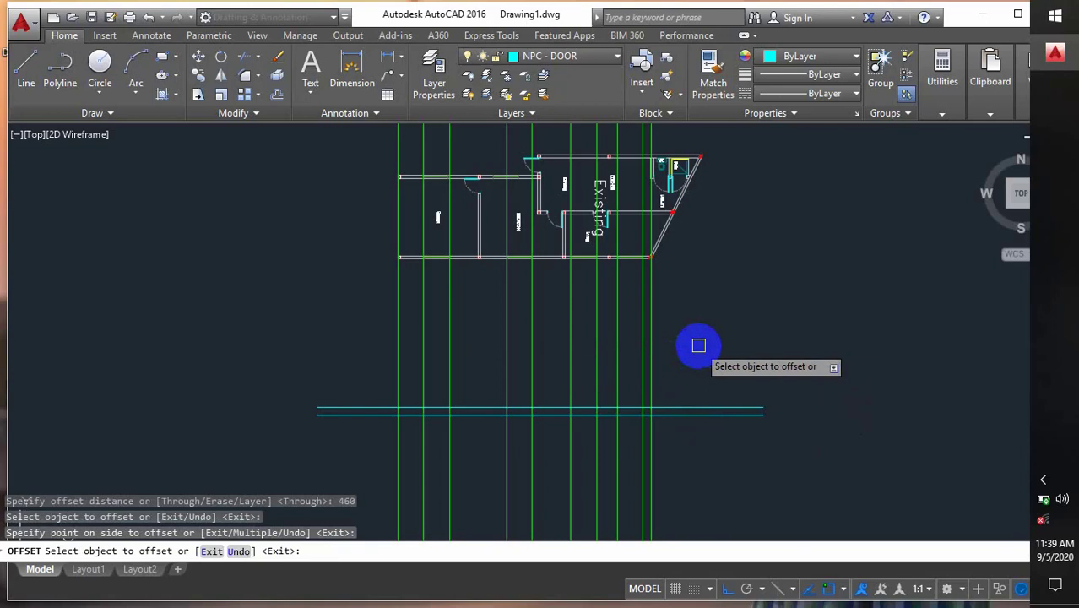
key("Return")
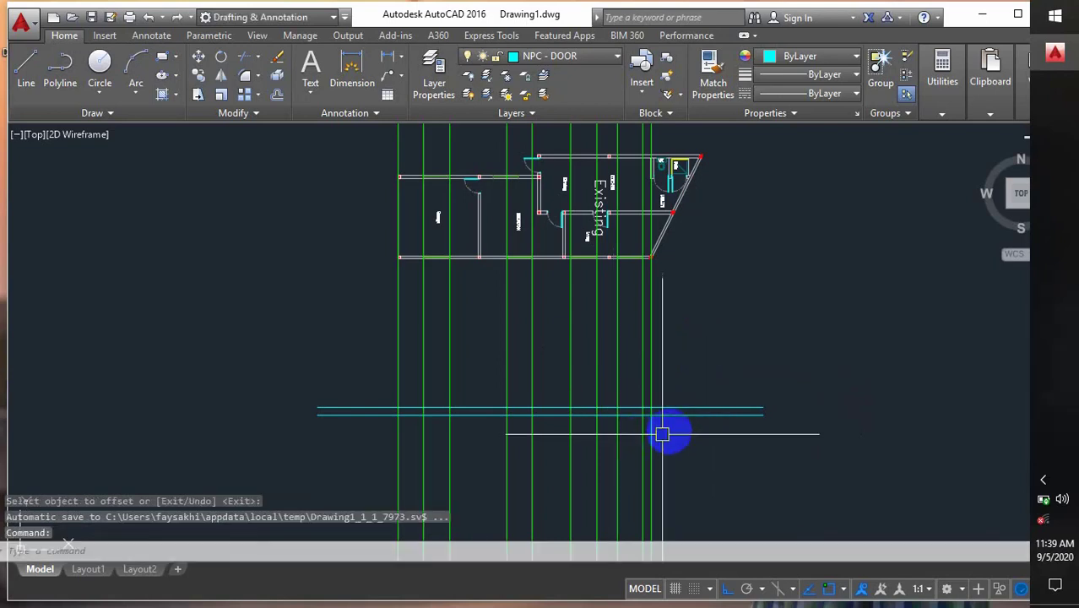
- Offset the upper of the two horizontal lines 1000 upward
scroll(667, 410, "up", 5)
scroll(635, 376, "down", 2)
middle_click_drag(646, 390, 671, 399)
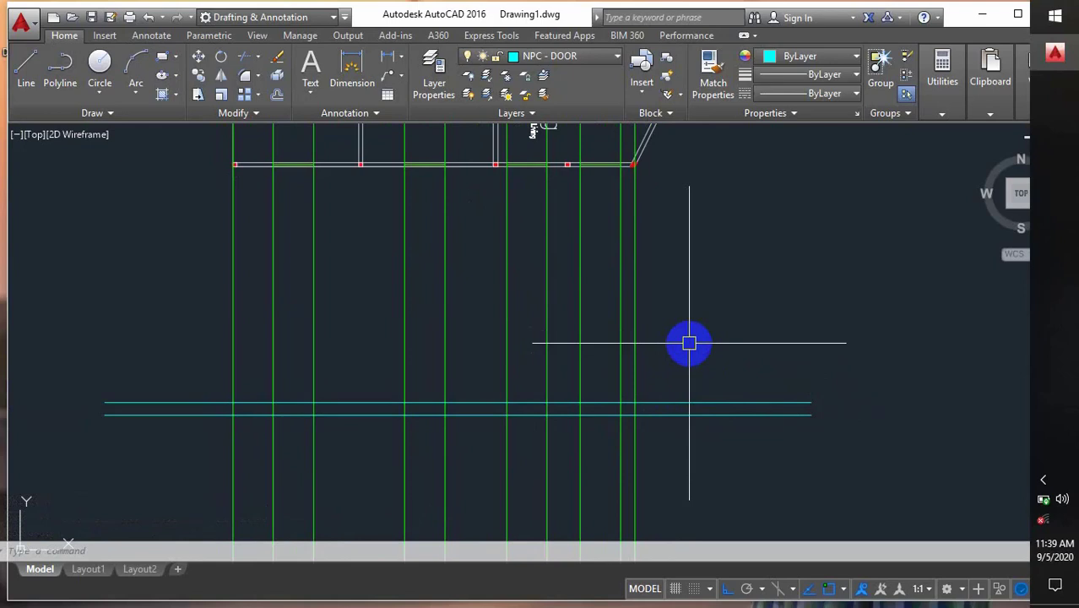
key("Return")
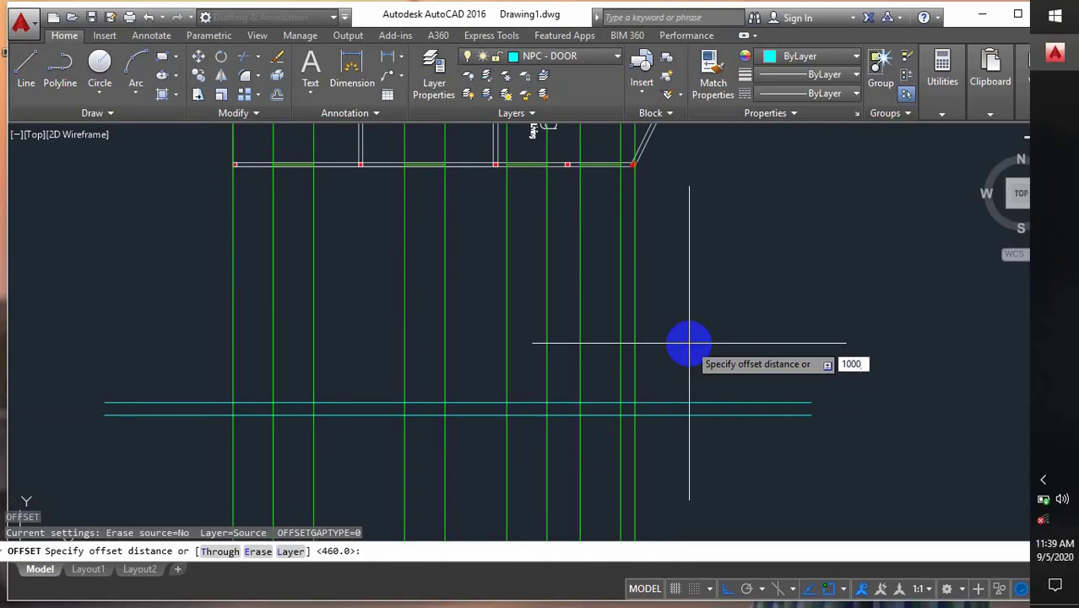
key("Return")
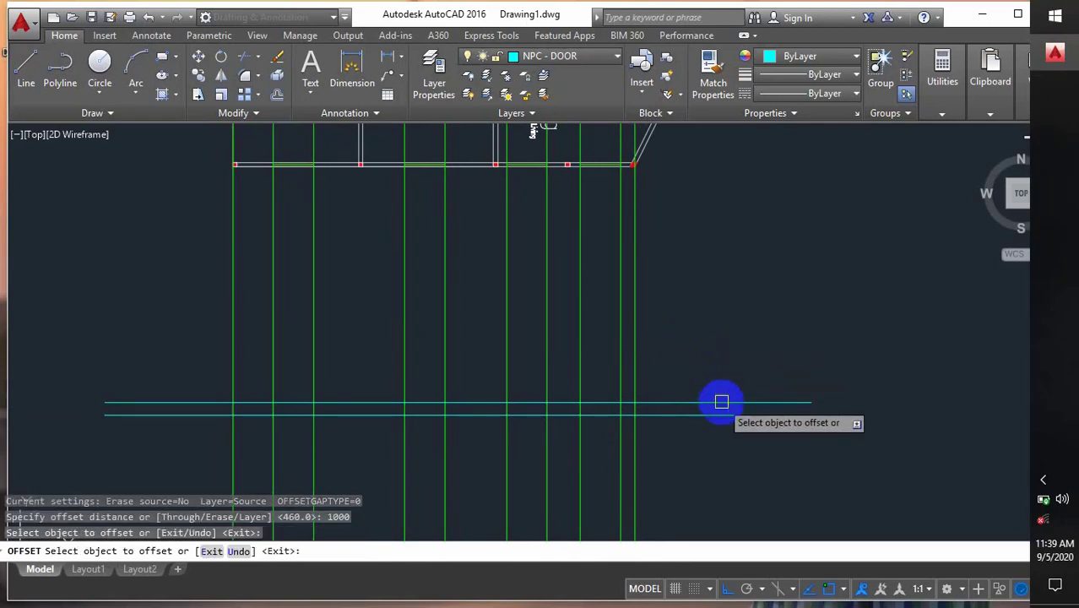
left_click(720, 403)
left_click(706, 333)
key("Return")
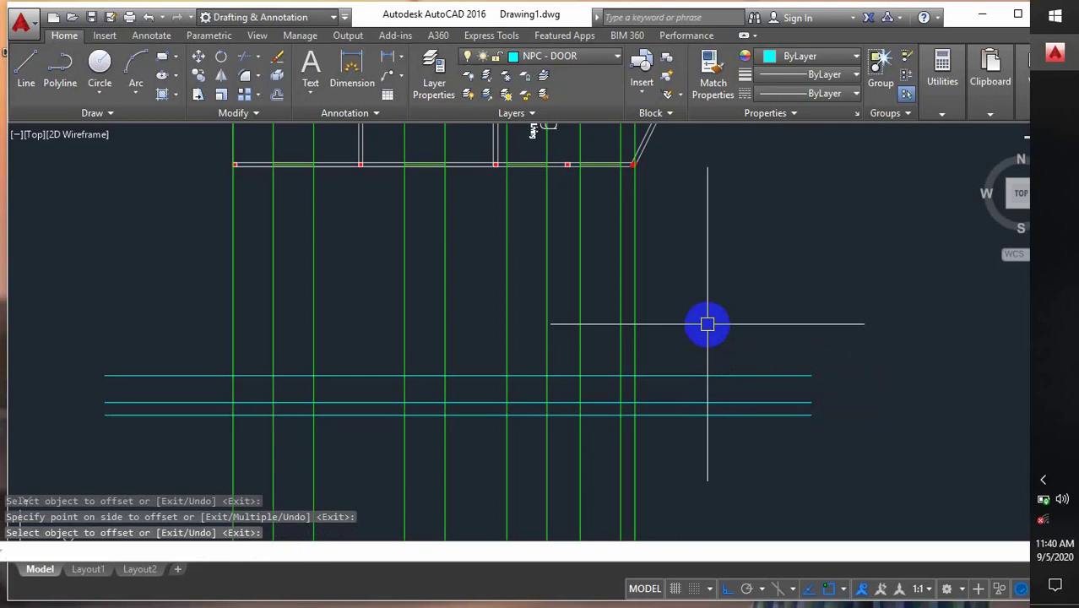
- Offset the topmost horizontal line 1200 upward
key("Return")
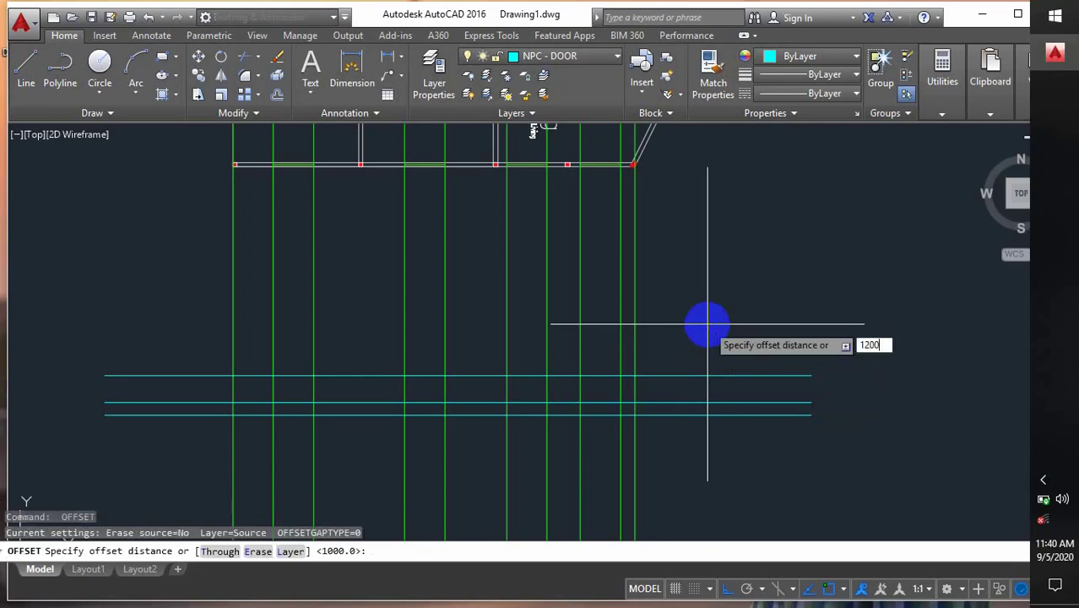
key("Return")
left_click(707, 375)
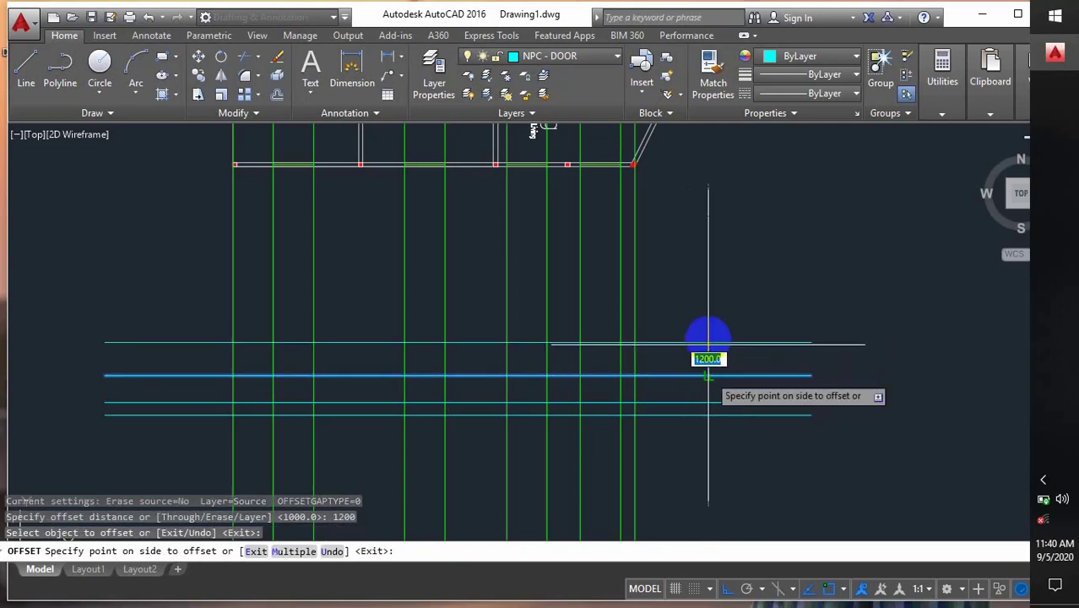
left_click(710, 325)
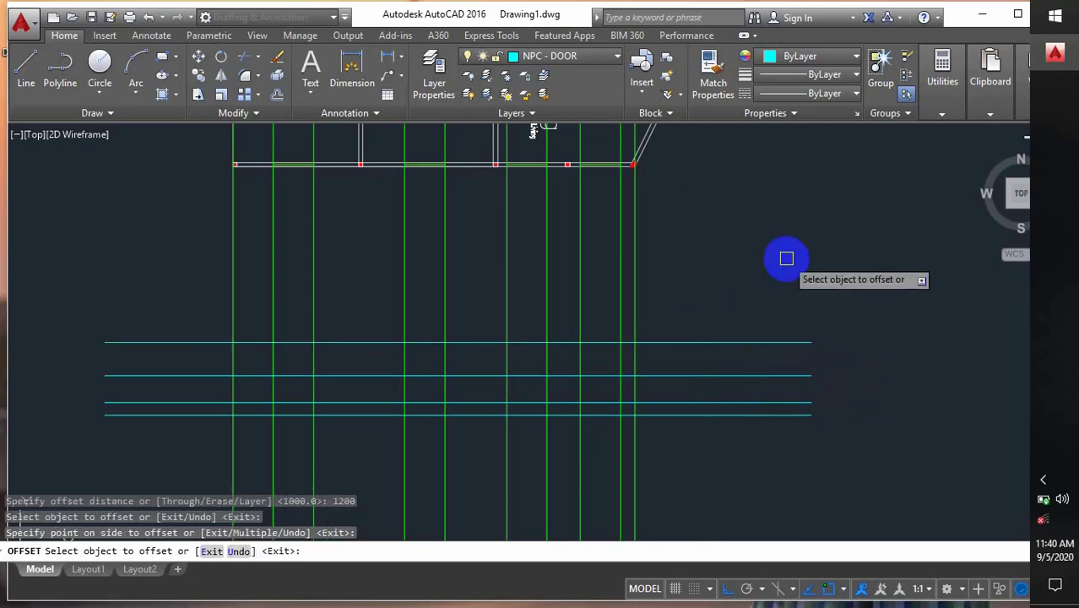
key("Return")
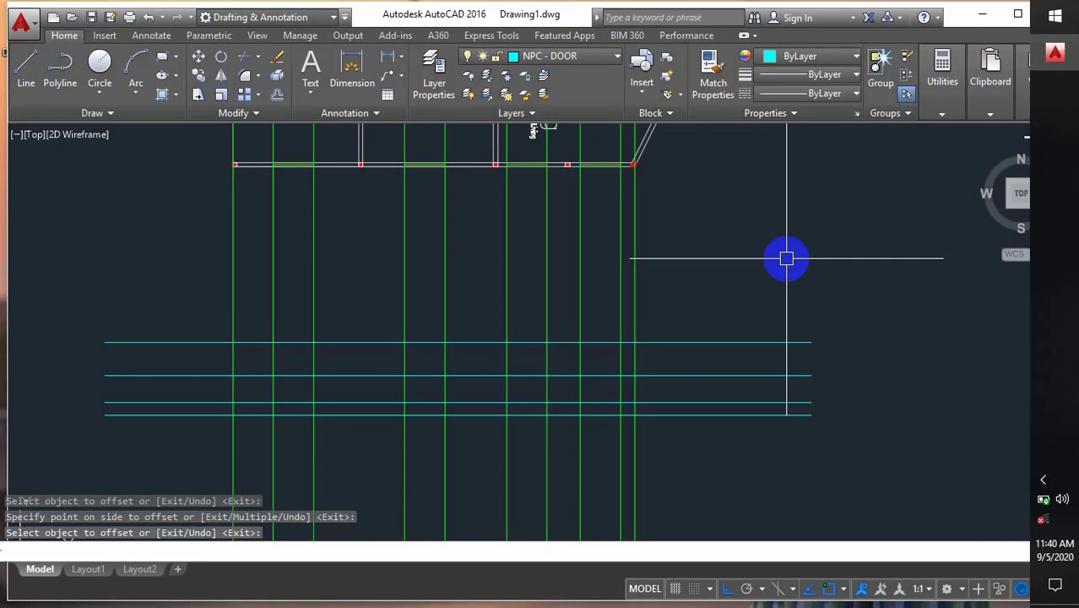
- Offset the topmost horizontal line 800 upward
type("o")
key("Return")
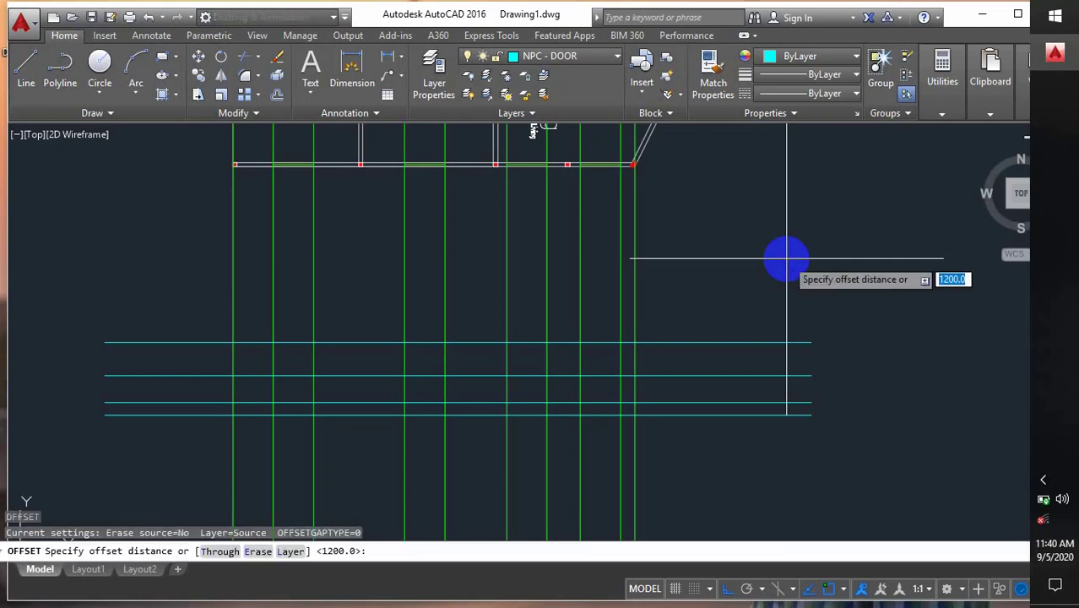
type("800")
key("Return")
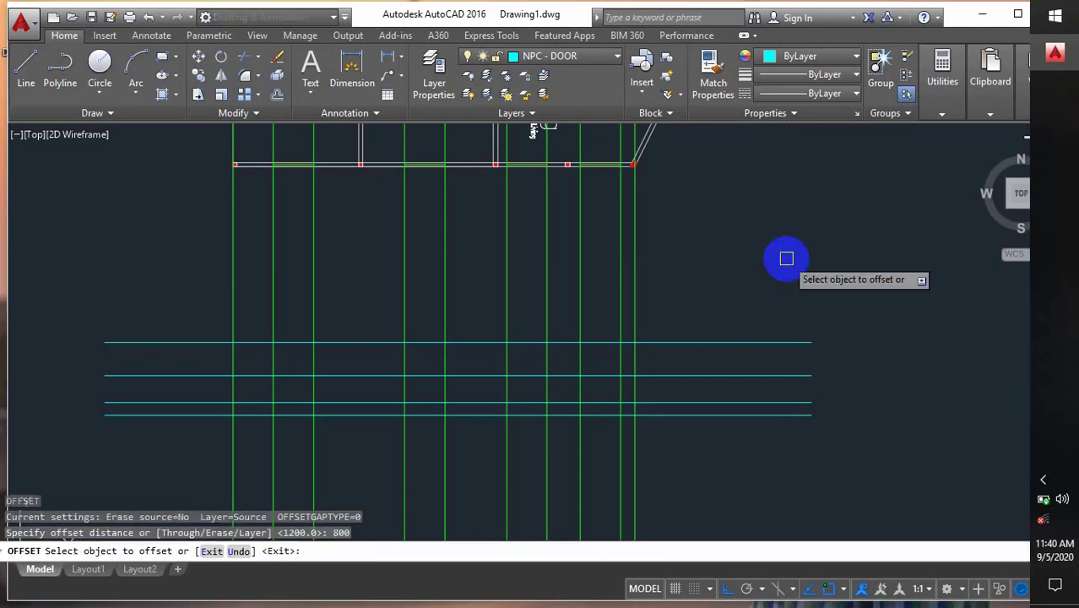
left_click(759, 342)
left_click(756, 231)
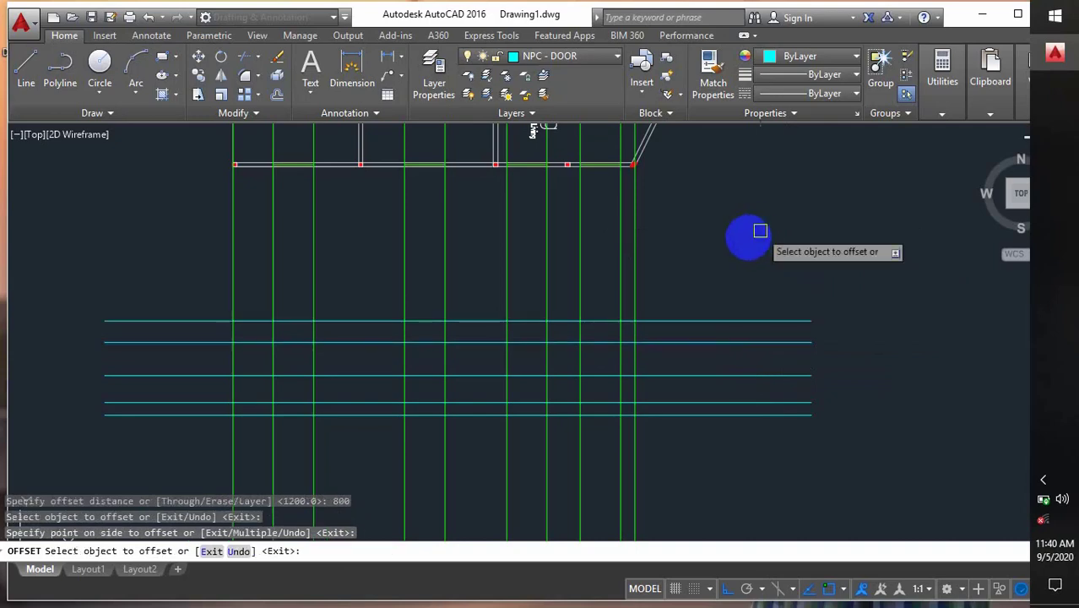
key("Return")
- Offset the second horizontal line from the top 600 upward, placing the copy just below the topmost line
key("Return")
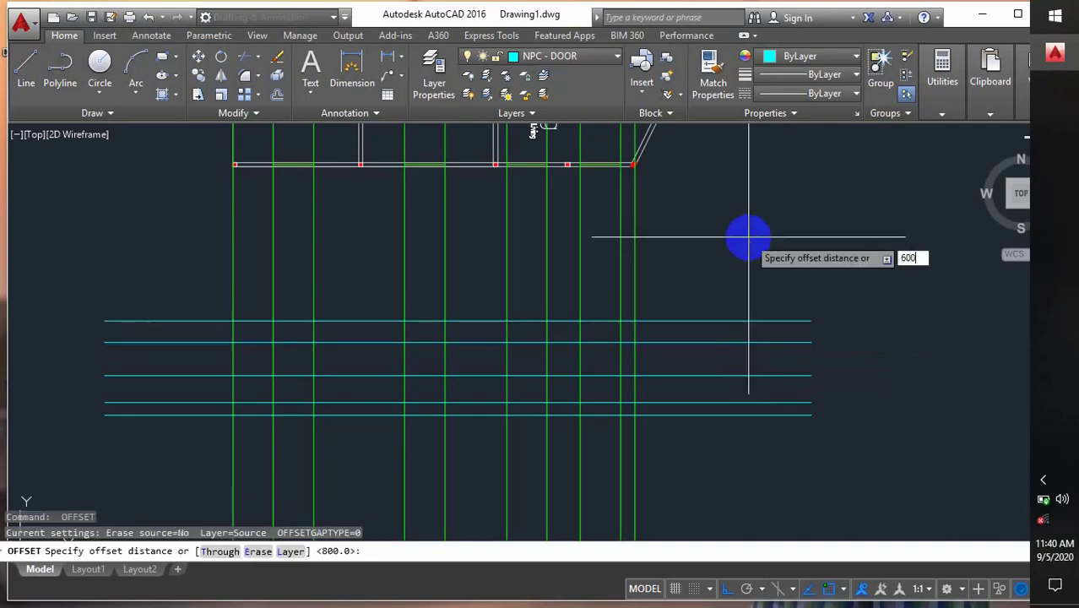
key("Return")
left_click(788, 338)
left_click(770, 323)
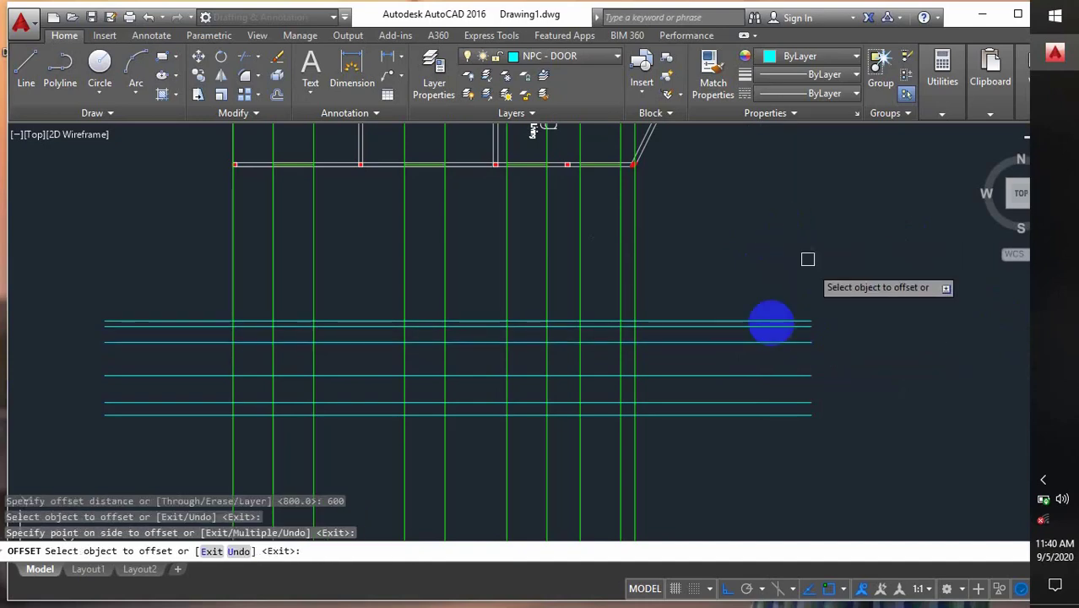
scroll(688, 322, "up", 4)
key("Escape")
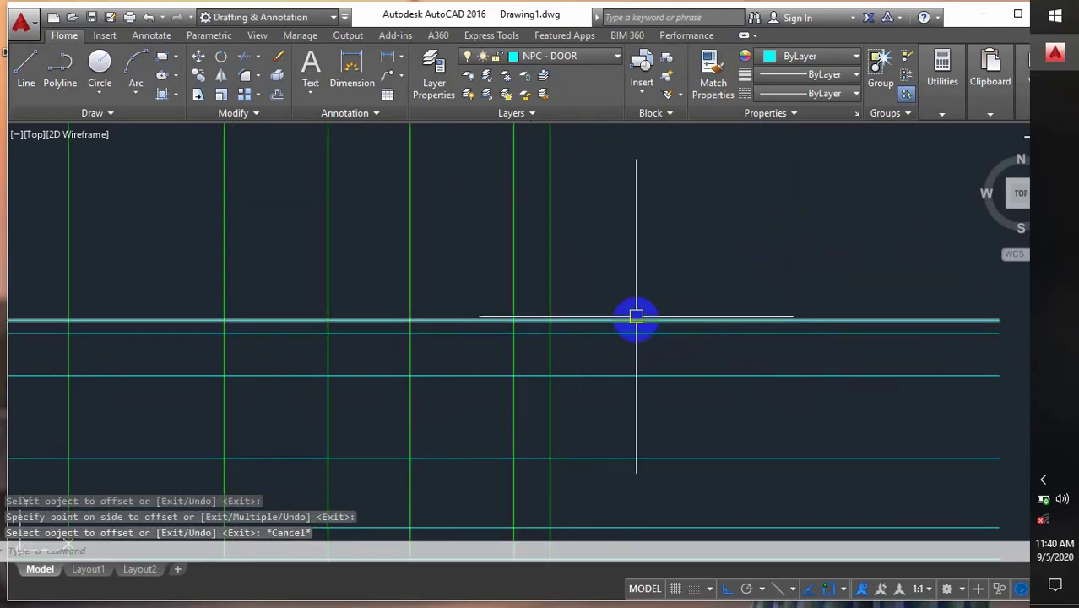
- Examine the stacked horizontal level lines where they cross the vertical construction lines projected from the floor plan
scroll(636, 317, "down", 1)
scroll(797, 318, "down", 1)
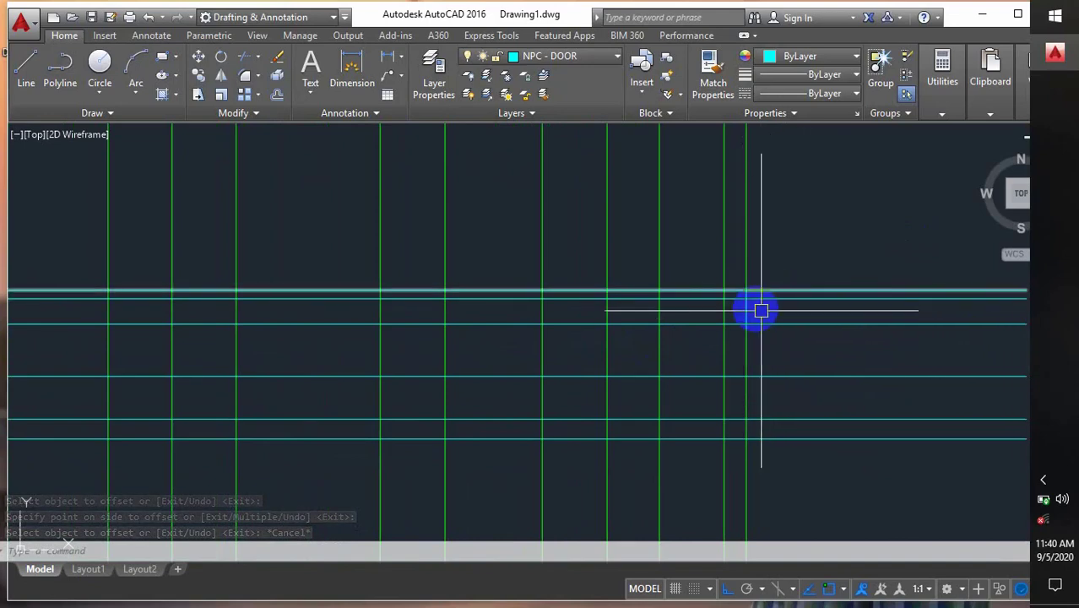
scroll(754, 308, "down", 1)
scroll(754, 309, "up", 1)
scroll(753, 306, "down", 1)
scroll(752, 304, "up", 1)
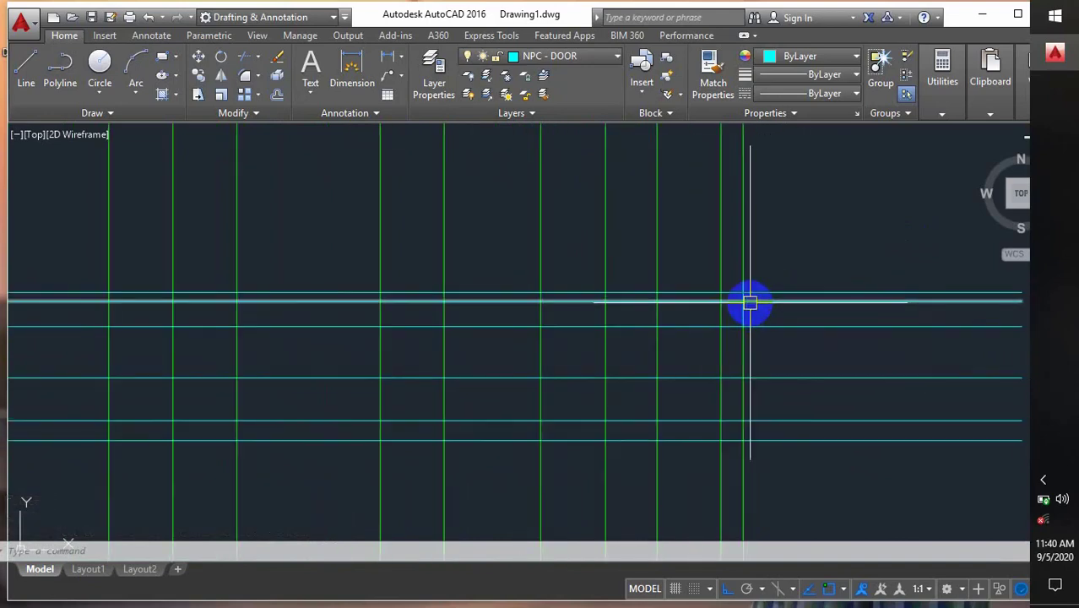
scroll(748, 305, "down", 1)
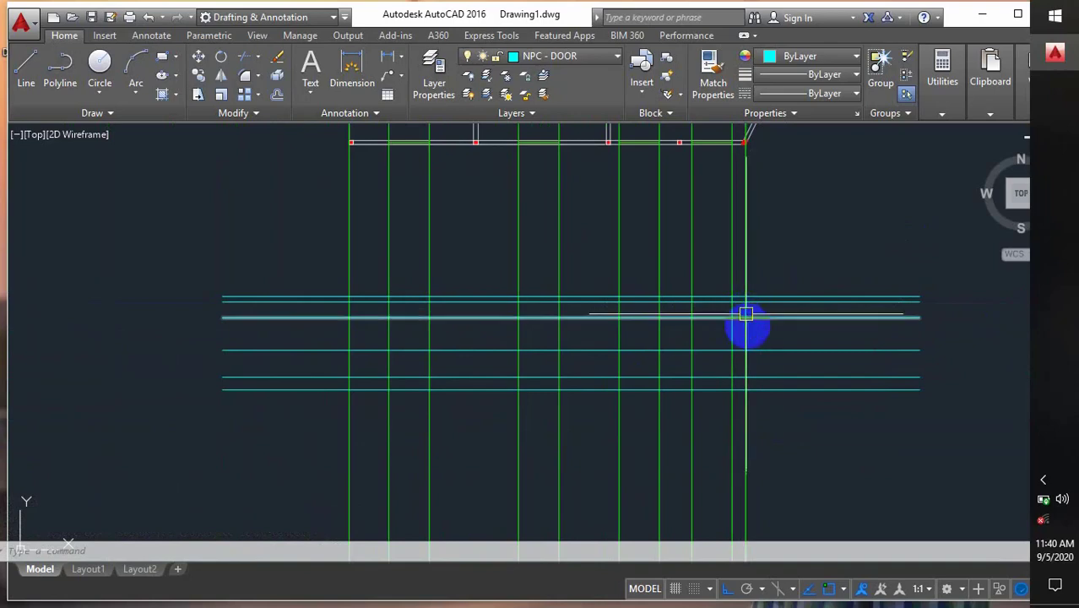
middle_click_drag(747, 314, 737, 353)
scroll(736, 353, "down", 1)
scroll(667, 308, "down", 1)
scroll(501, 342, "up", 1)
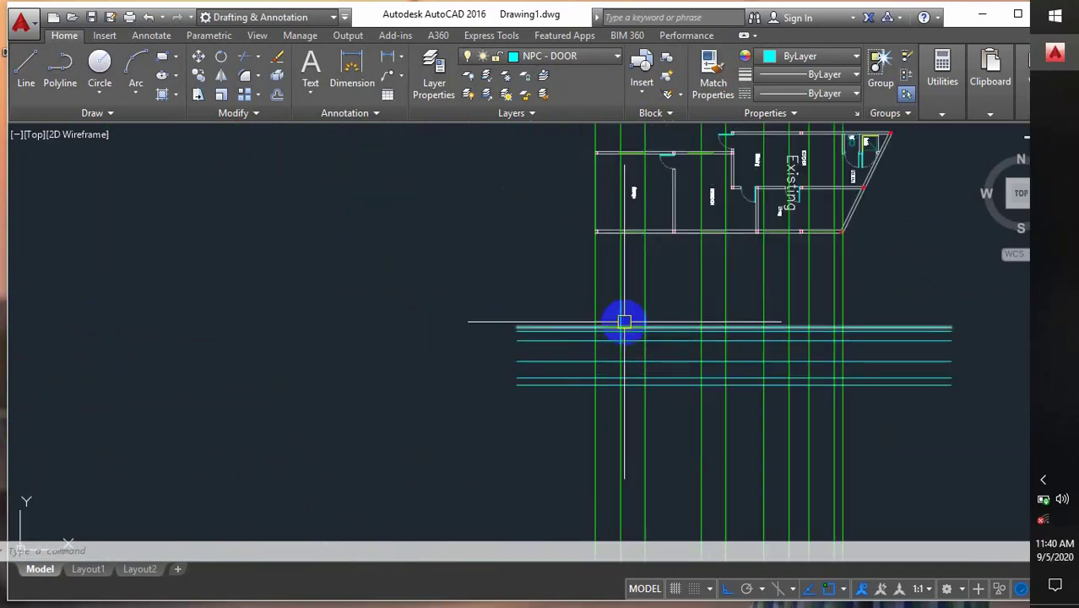
middle_click_drag(621, 319, 434, 320)
scroll(552, 317, "up", 1)
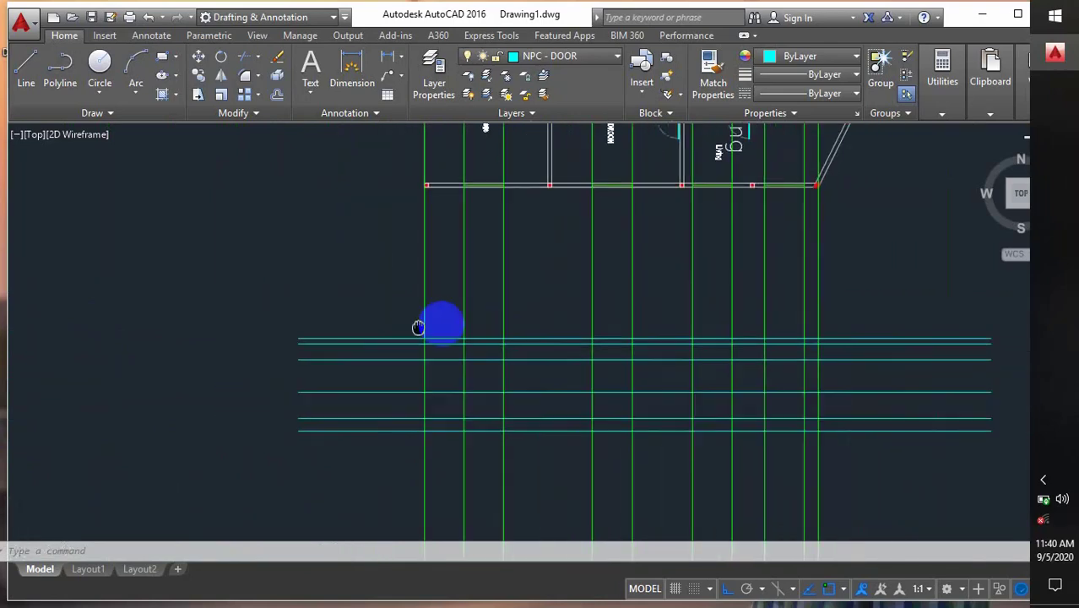
scroll(636, 296, "down", 1)
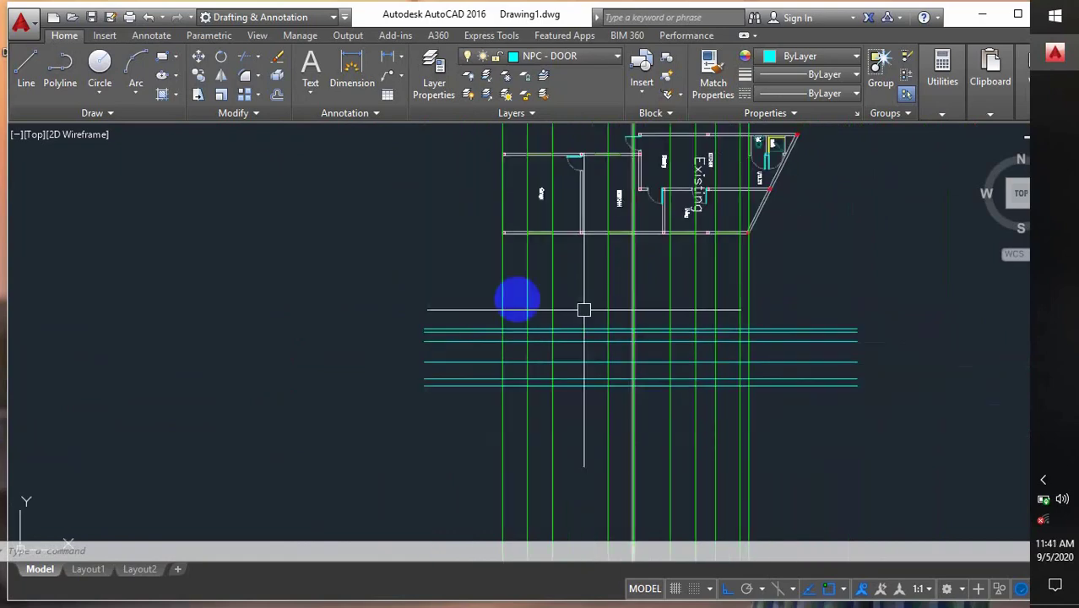
- Offset the leftmost and rightmost vertical construction lines 350 outward
scroll(502, 300, "up", 1)
scroll(509, 353, "up", 2)
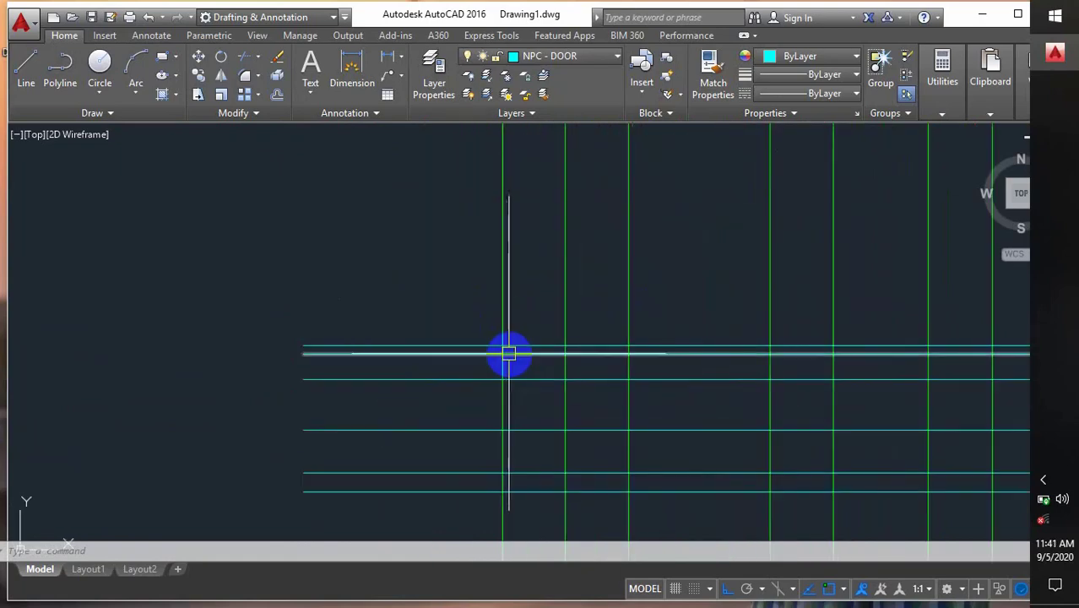
middle_click_drag(522, 359, 499, 343)
mouse_move(498, 342)
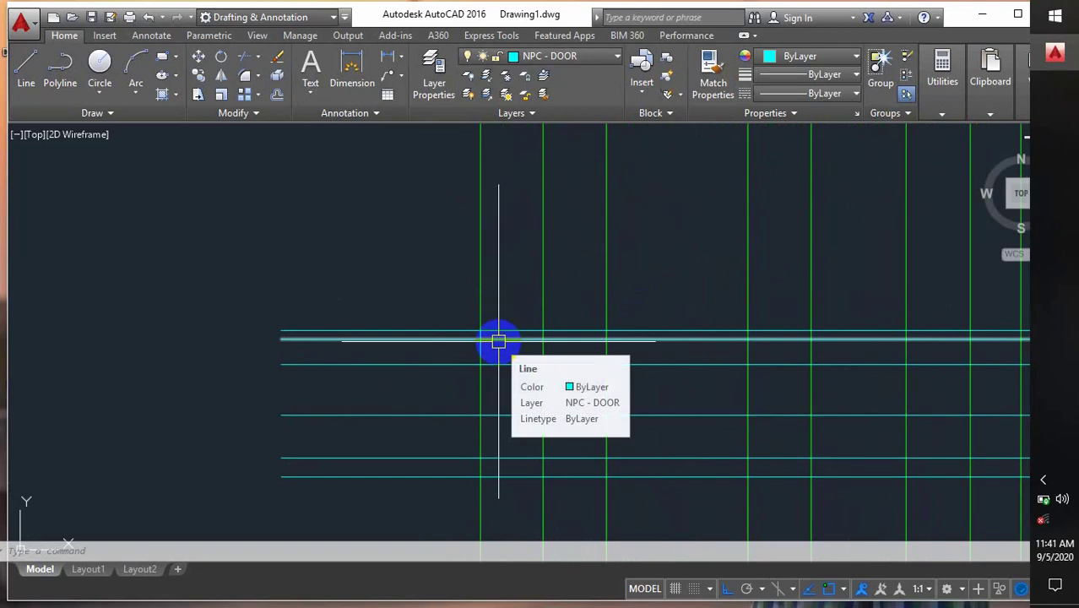
type("o")
key("Return")
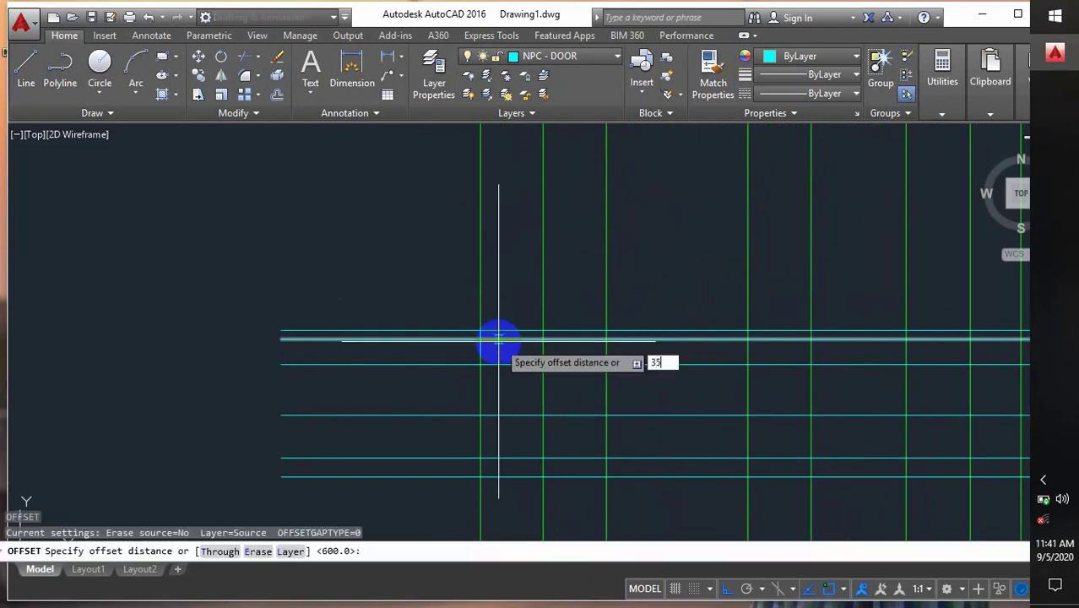
type("350")
key("Return")
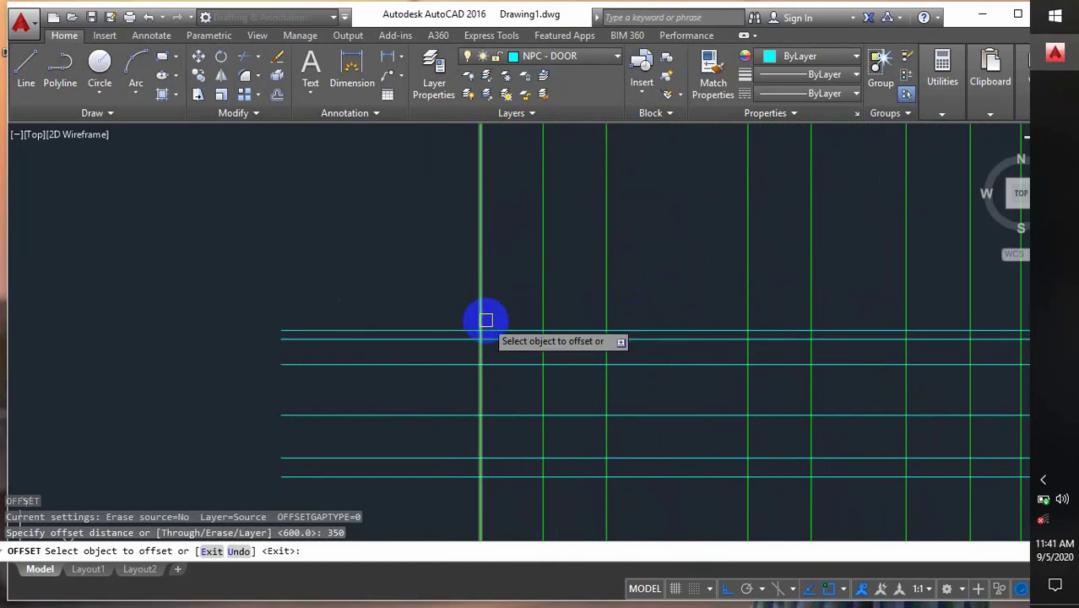
left_click(485, 318)
left_click(427, 319)
middle_click_drag(802, 314, 593, 330)
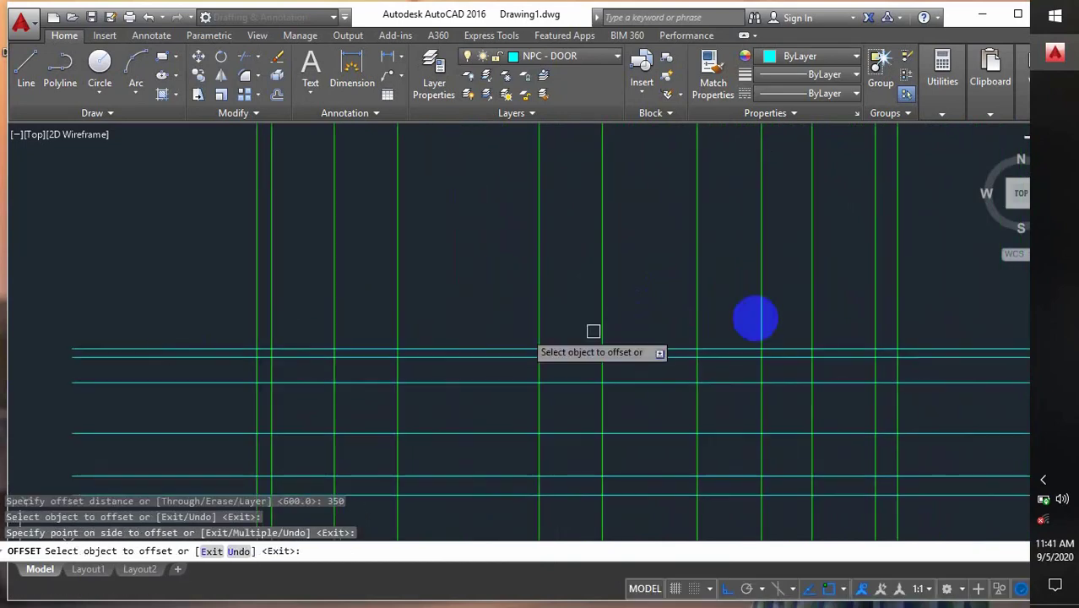
left_click(907, 306)
key("Escape")
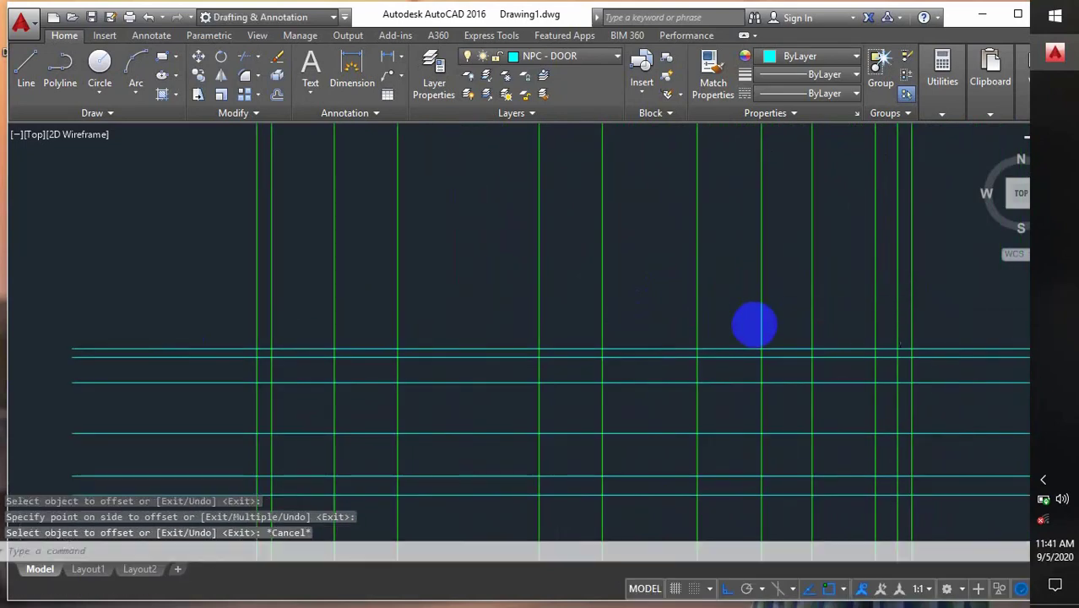
- Create a new layer named elevation and make it the current layer
scroll(735, 318, "down", 2)
middle_click_drag(734, 317, 678, 290)
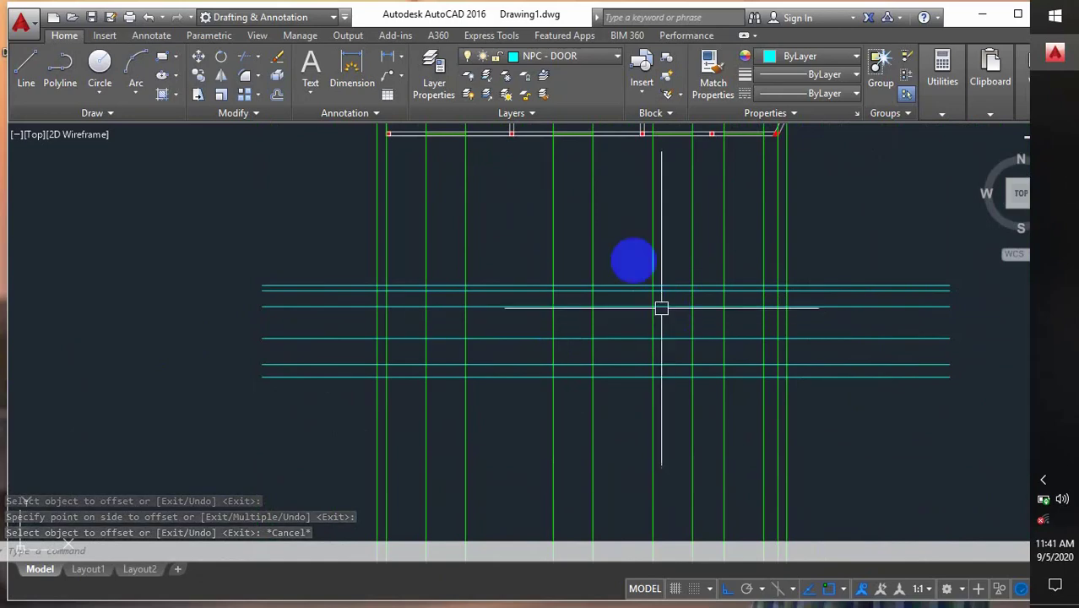
left_click(565, 59)
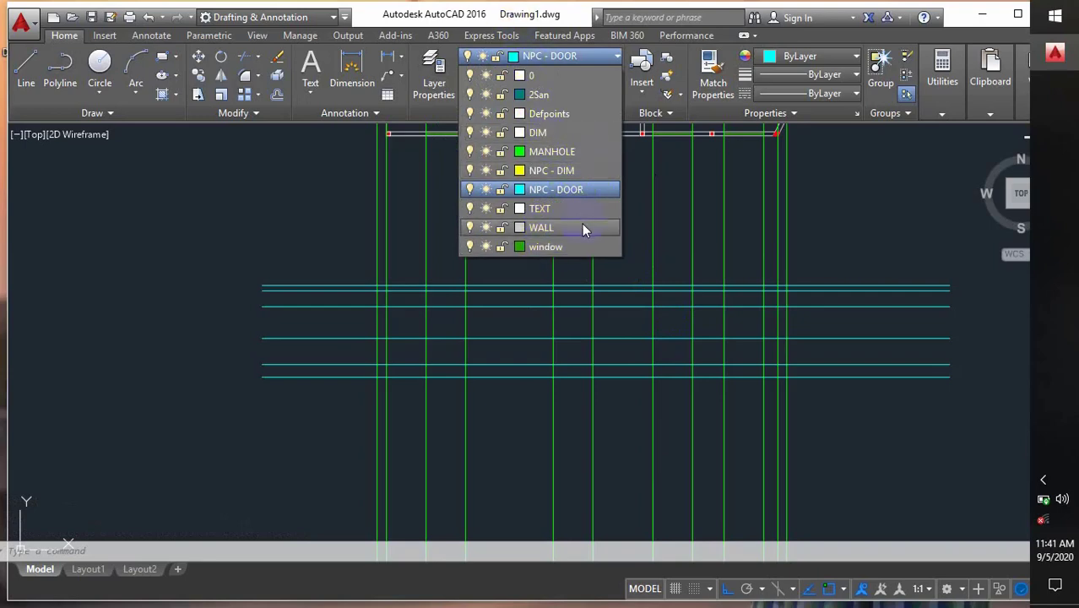
left_click(416, 70)
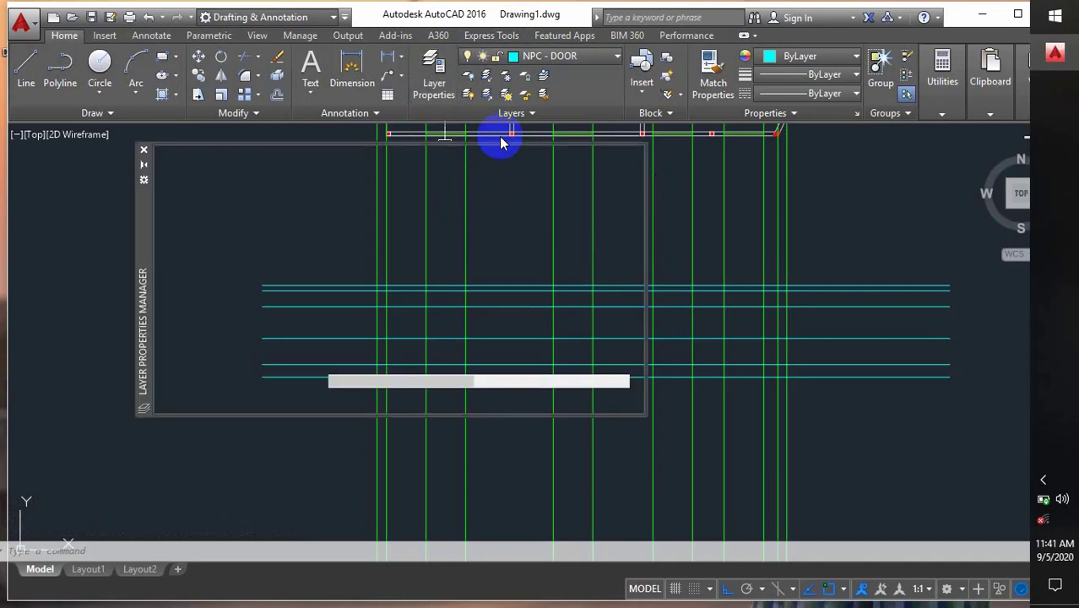
scroll(398, 338, "down", 1)
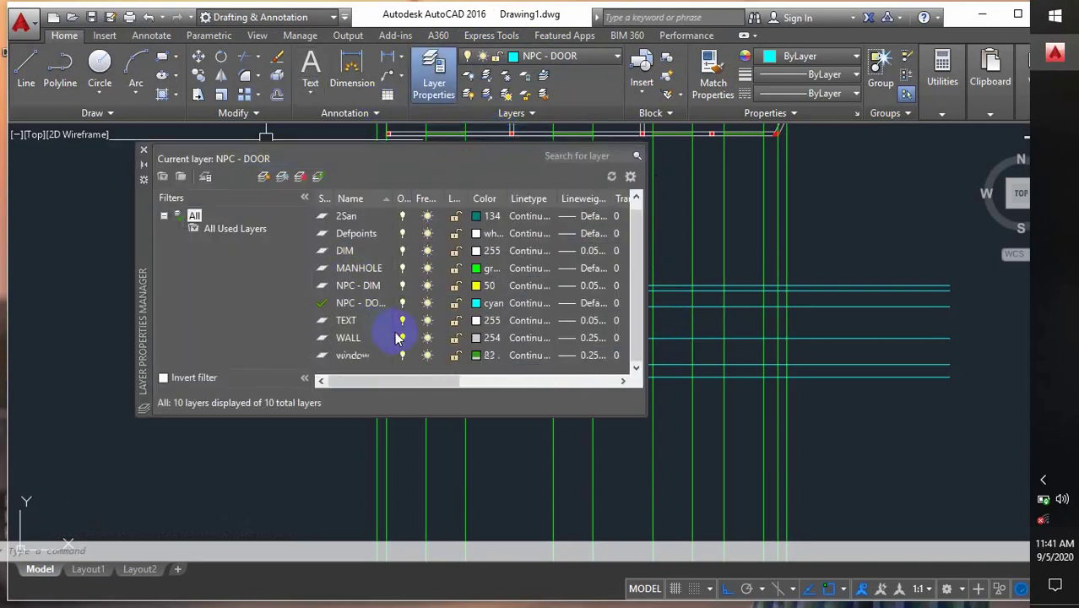
left_click(195, 216)
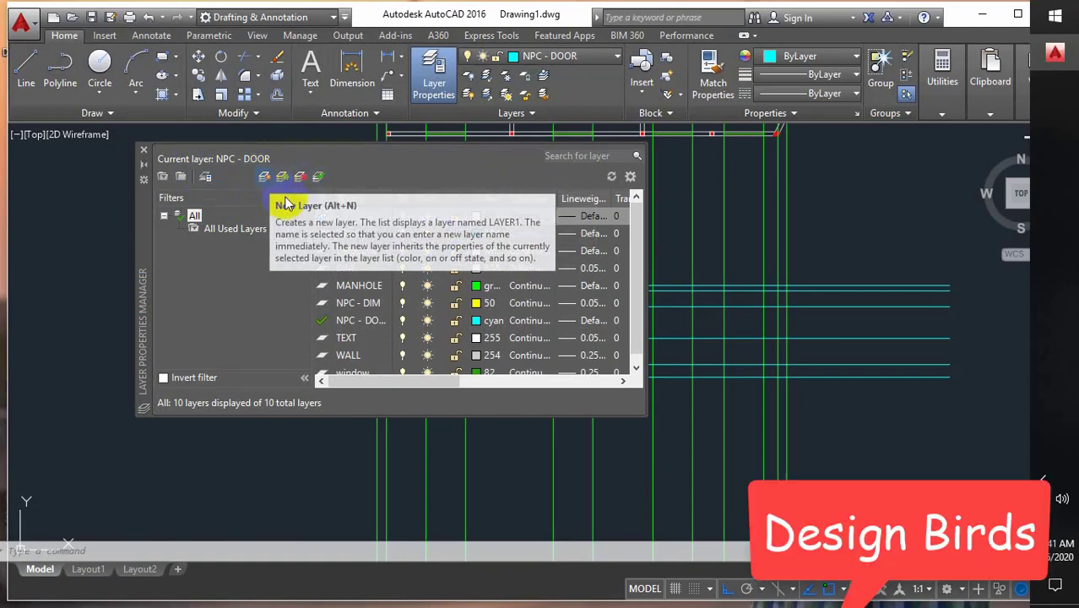
left_click(263, 177)
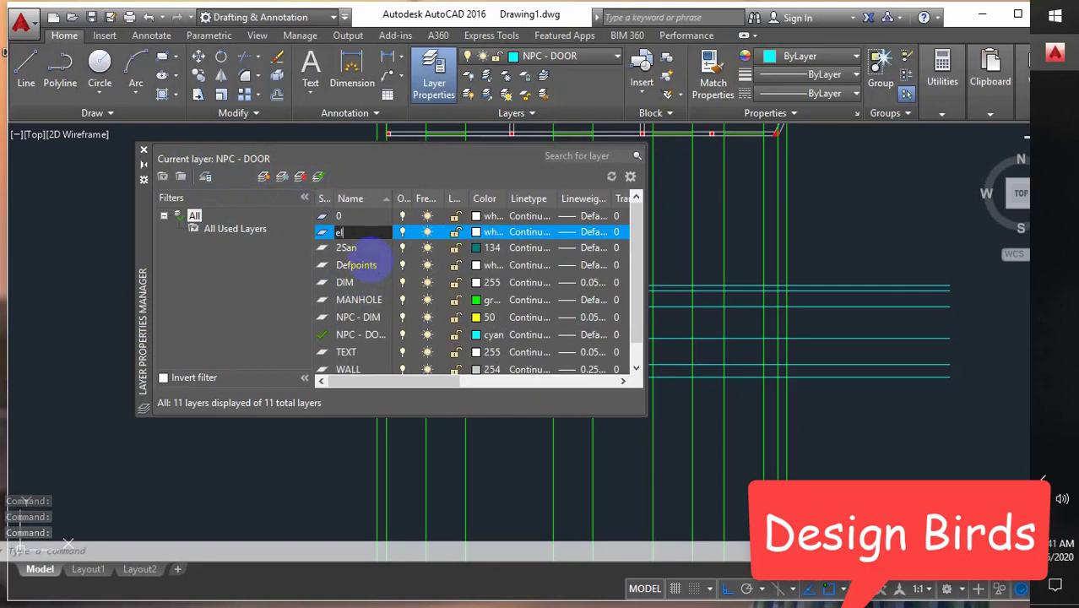
type("elevation")
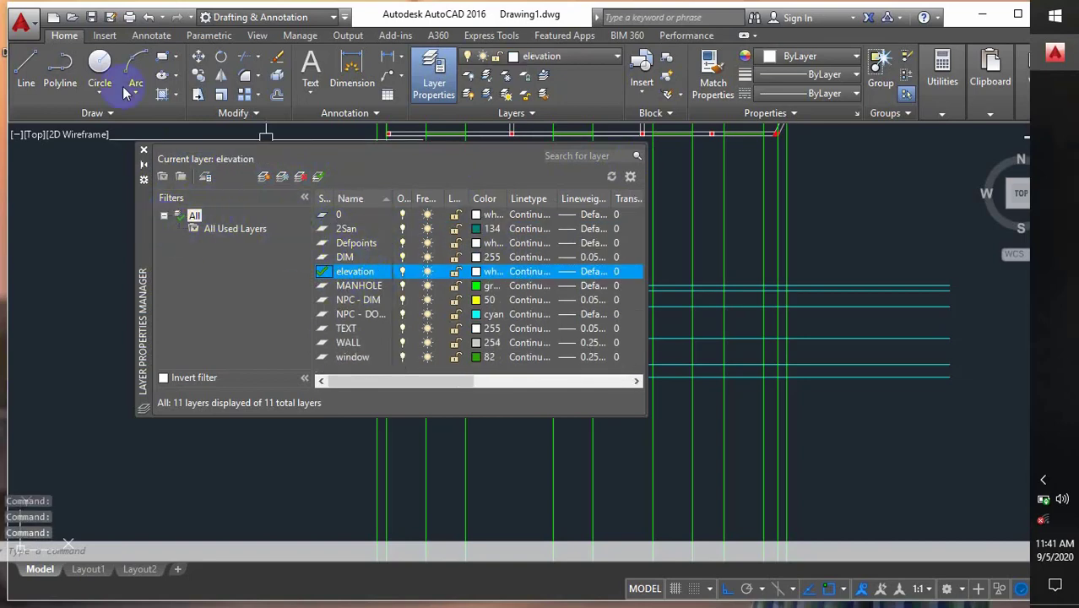
left_click(124, 135)
left_click(144, 151)
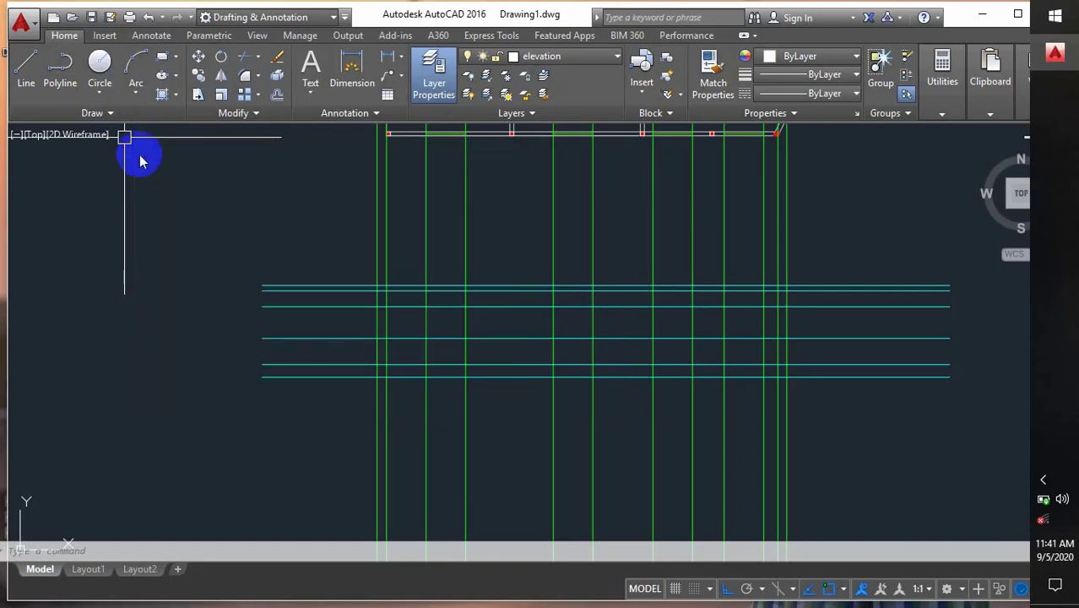
- Draw the wall outline rectangle between the second vertical construction lines from each side, spanning the second-highest to second-lowest level lines
scroll(536, 359, "down", 3)
middle_click_drag(556, 368, 520, 347)
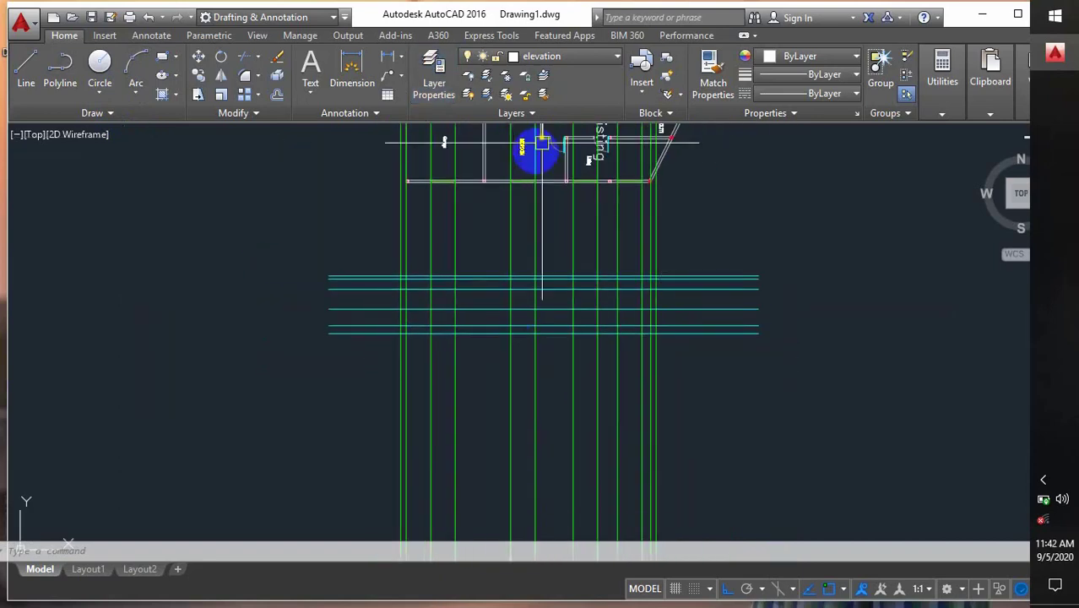
type("REC")
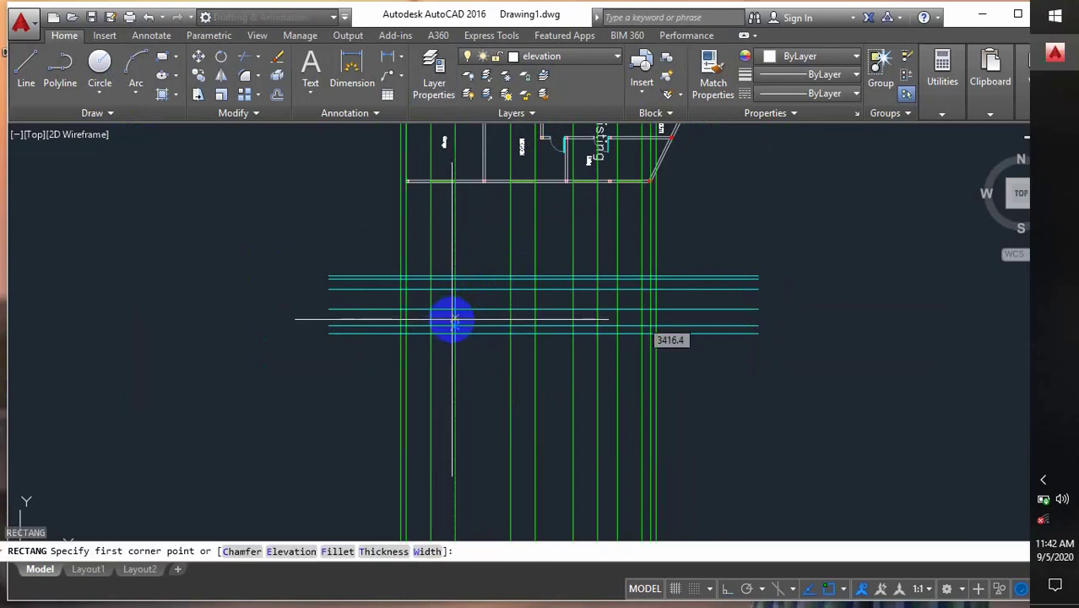
scroll(371, 303, "up", 4)
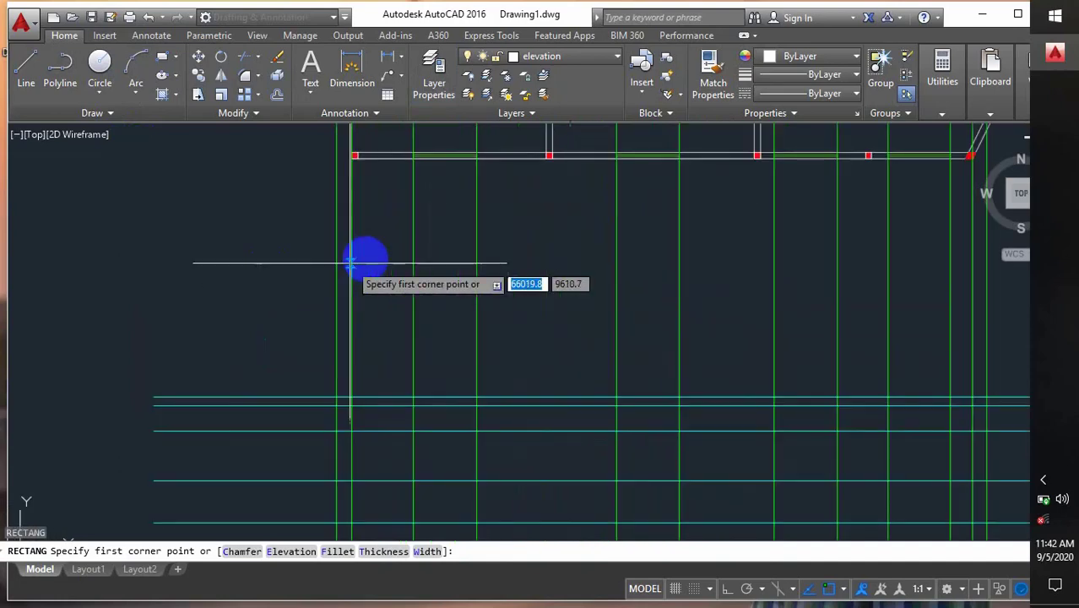
scroll(304, 283, "down", 4)
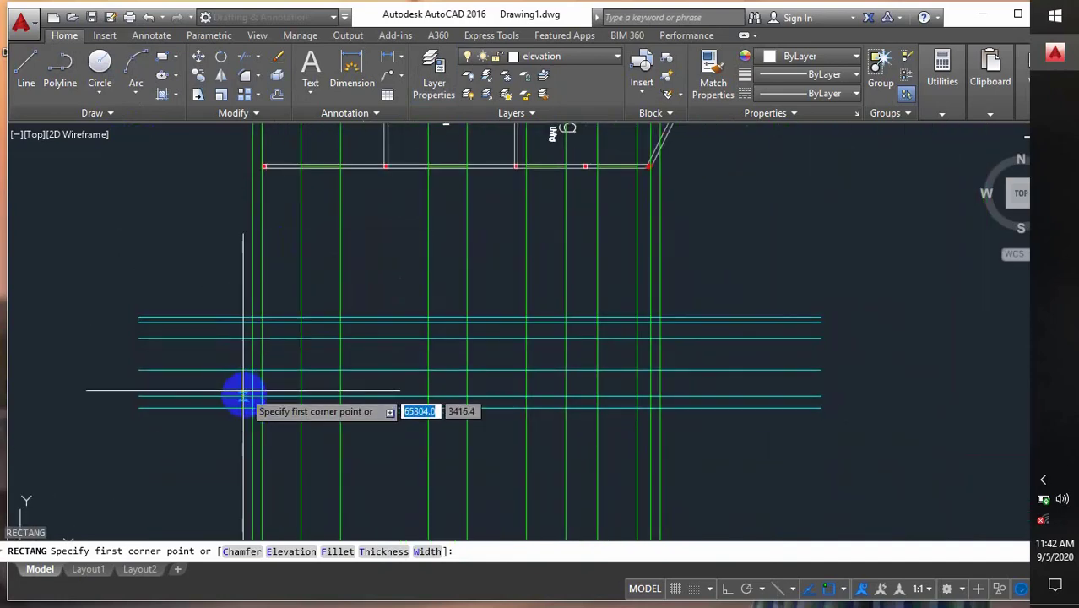
scroll(254, 405, "up", 4)
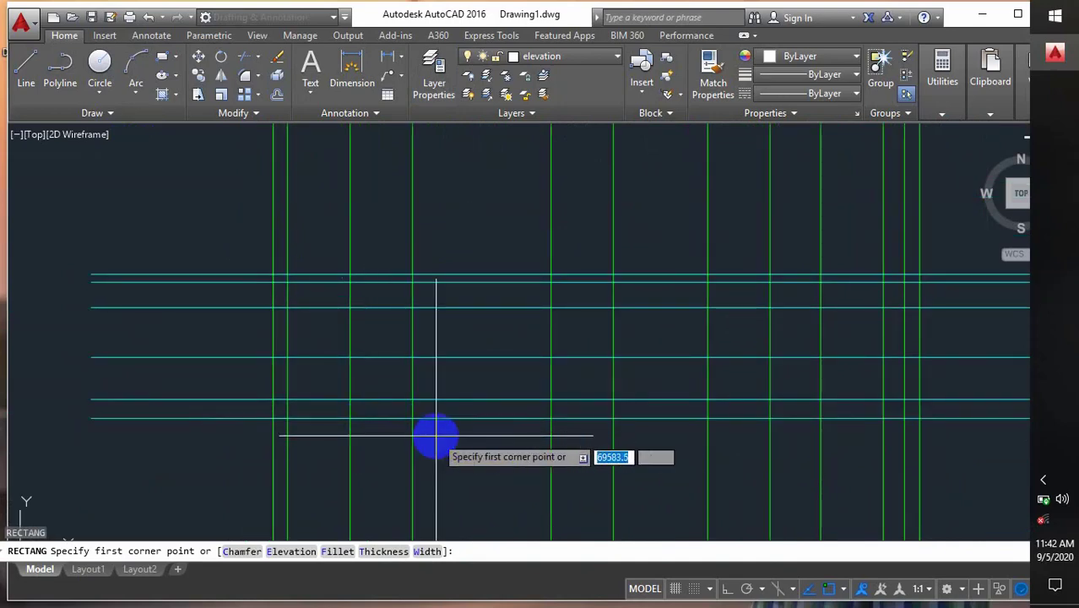
middle_click_drag(435, 436, 378, 446)
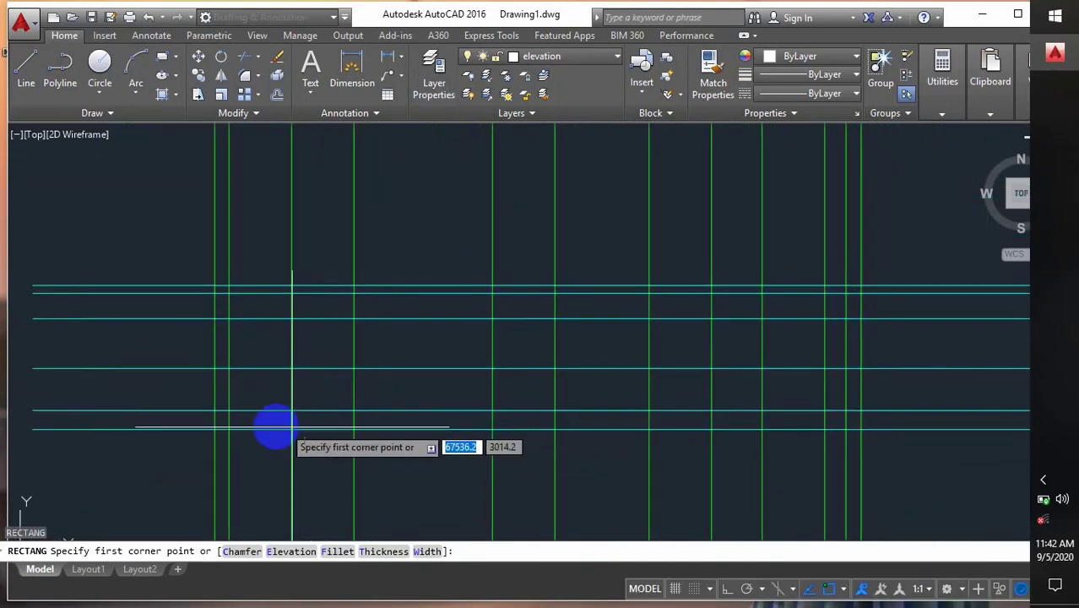
scroll(296, 422, "down", 2)
middle_click_drag(313, 409, 314, 431)
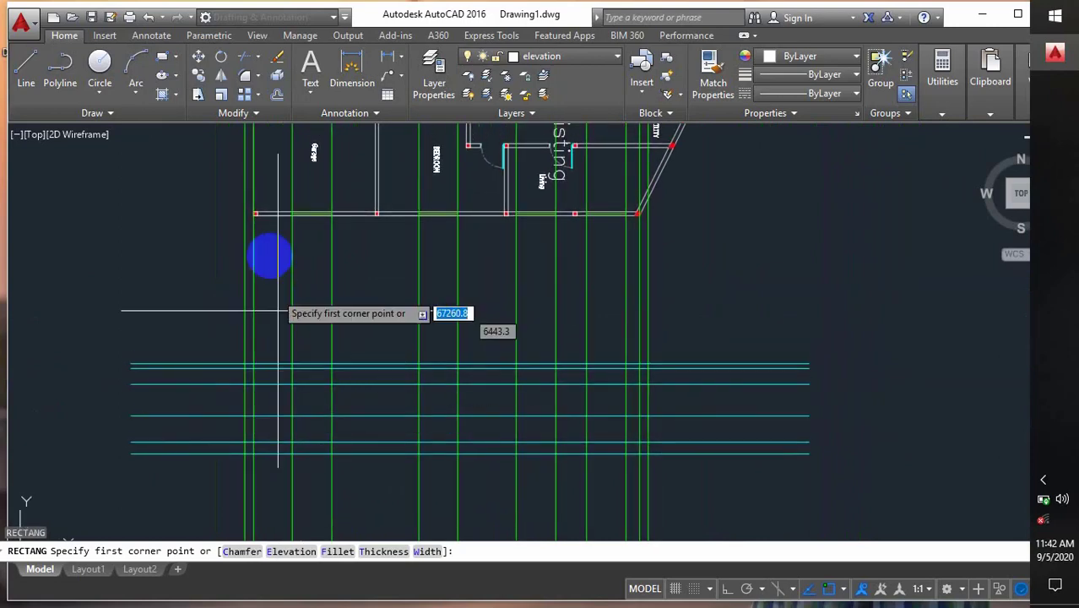
scroll(263, 221, "up", 2)
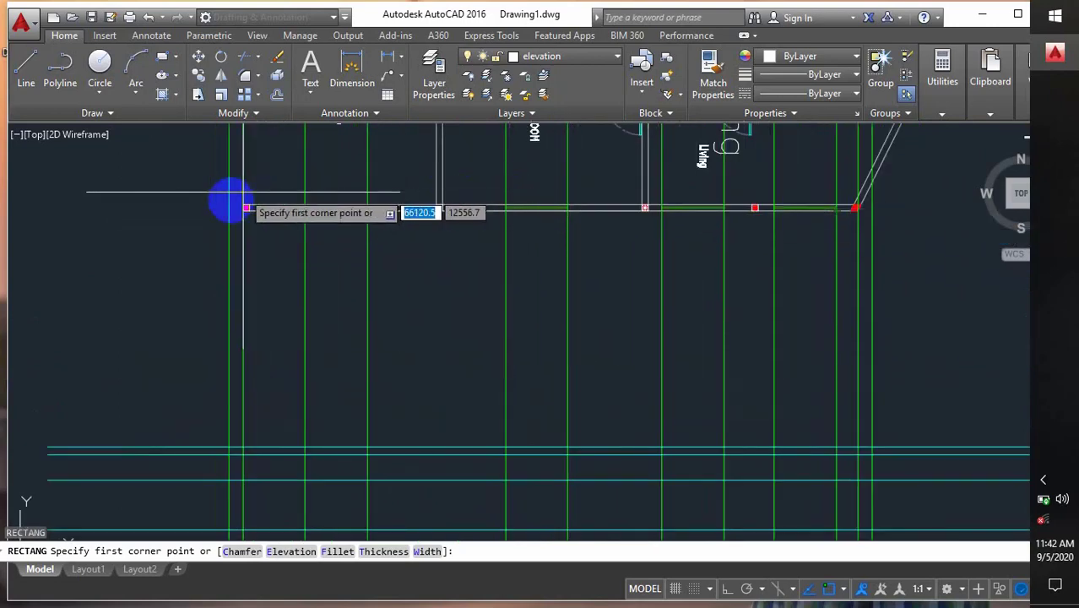
scroll(581, 306, "down", 3)
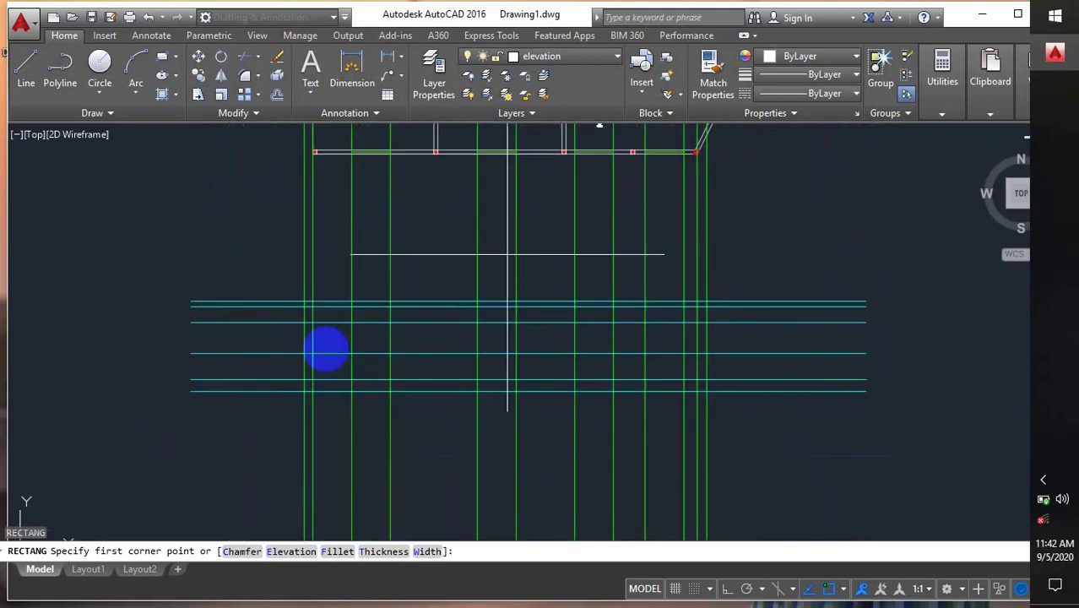
scroll(285, 354, "up", 1)
scroll(312, 287, "down", 1)
left_click(312, 289)
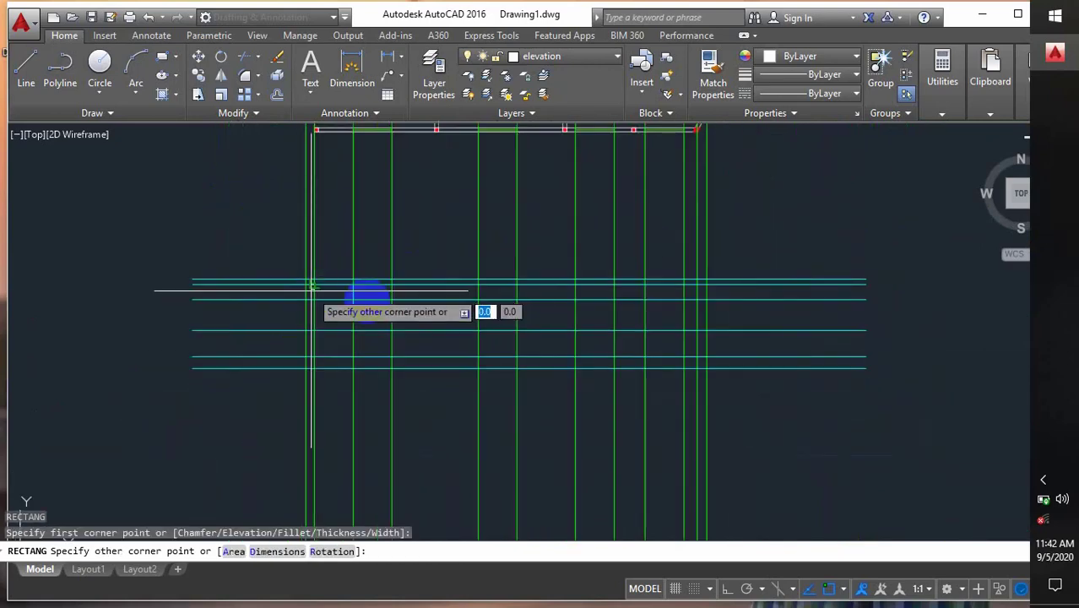
left_click(700, 356)
- Draw a line along the lowest level line, spanning the width of the wall rectangle
scroll(325, 330, "up", 2)
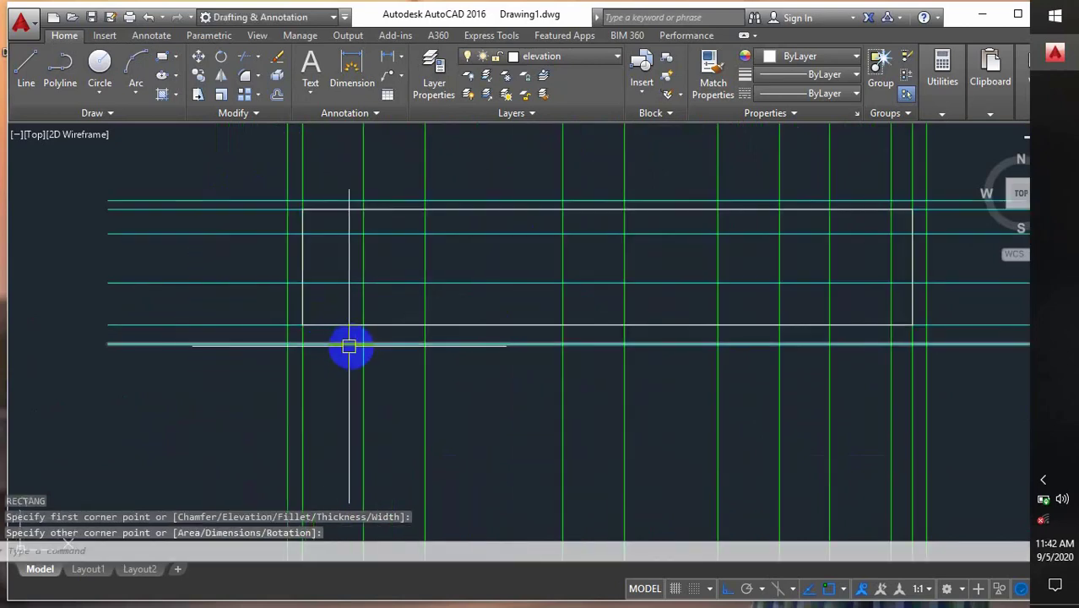
key("l")
key("Return")
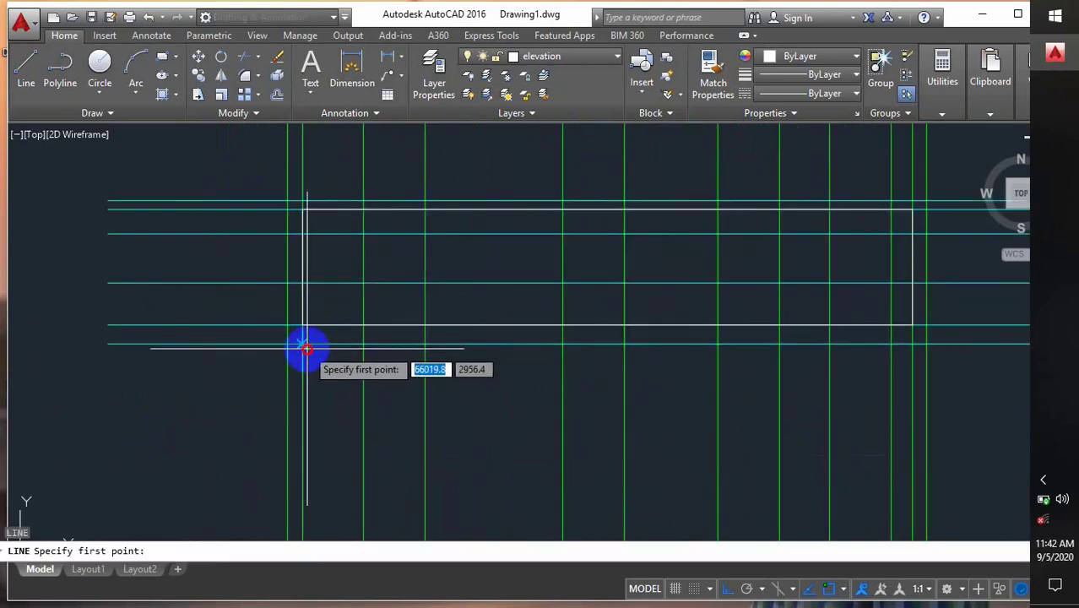
left_click(304, 345)
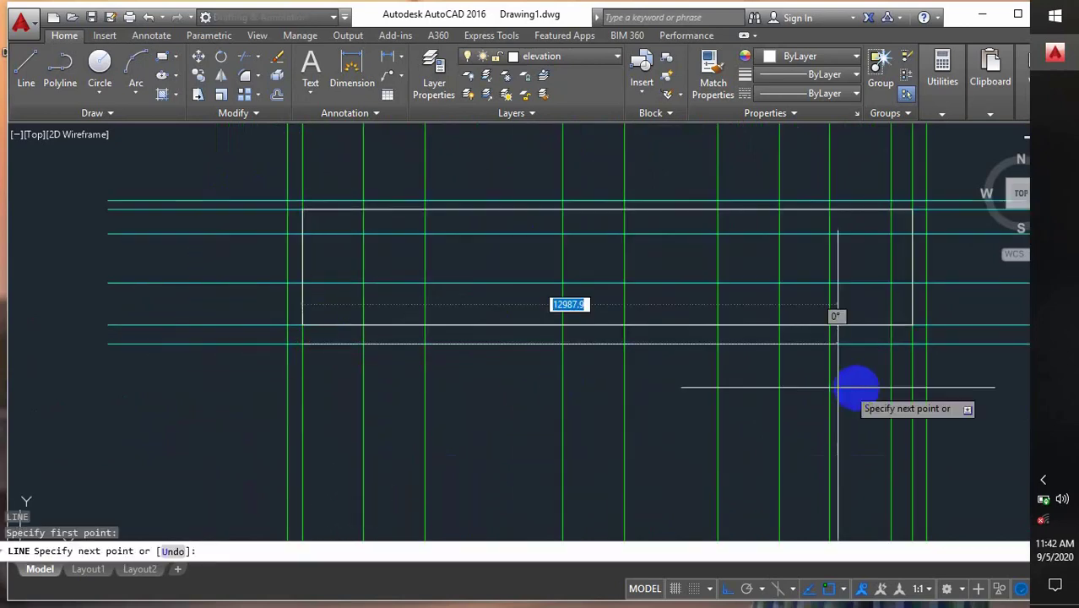
left_click(912, 343)
middle_click_drag(759, 378, 515, 365)
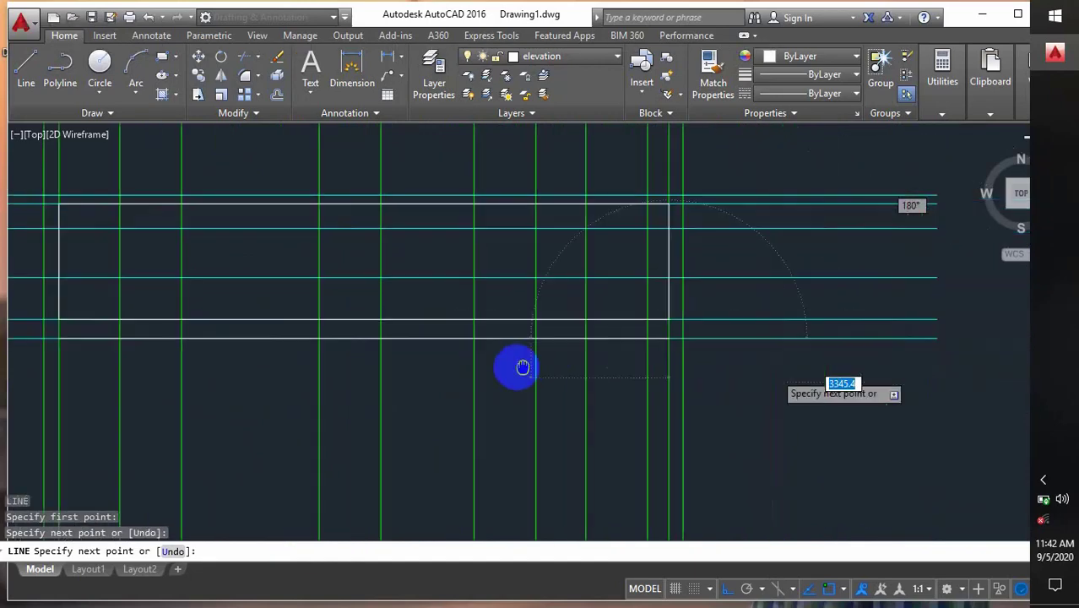
key("Escape")
- Stretch both ends of the new bottom line 900 outward beyond the wall rectangle
left_click(608, 337)
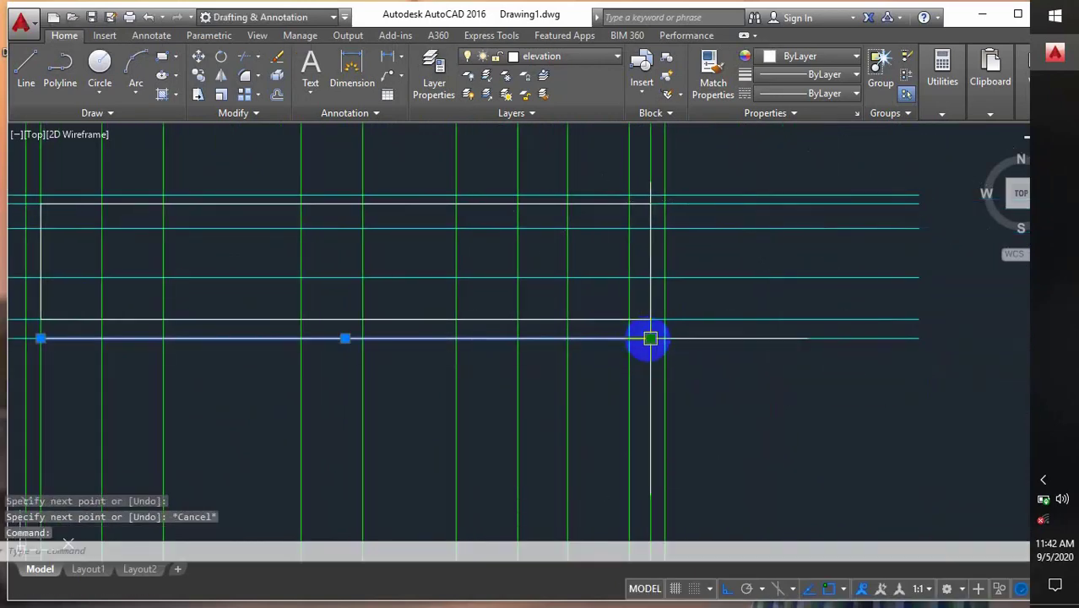
left_click(650, 339)
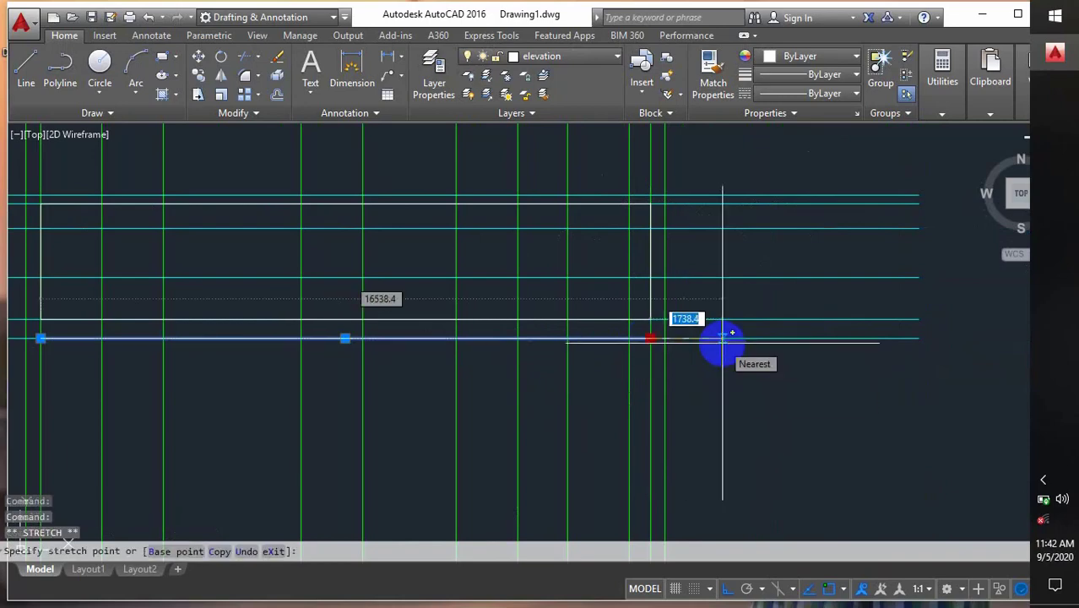
type("900")
key("Return")
scroll(578, 321, "down", 3)
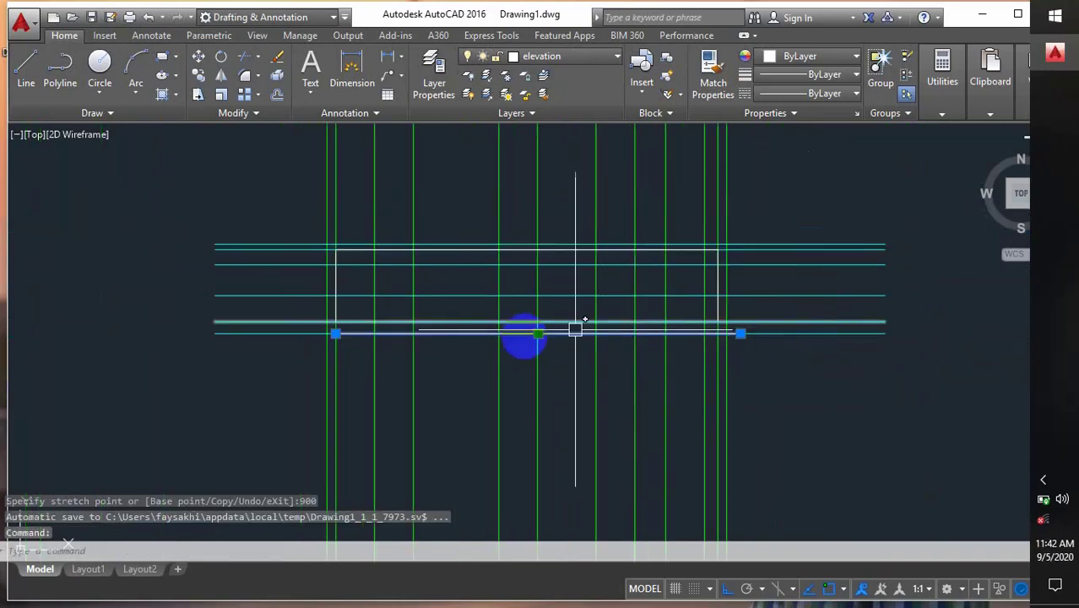
scroll(473, 329, "up", 5)
scroll(494, 324, "up", 2)
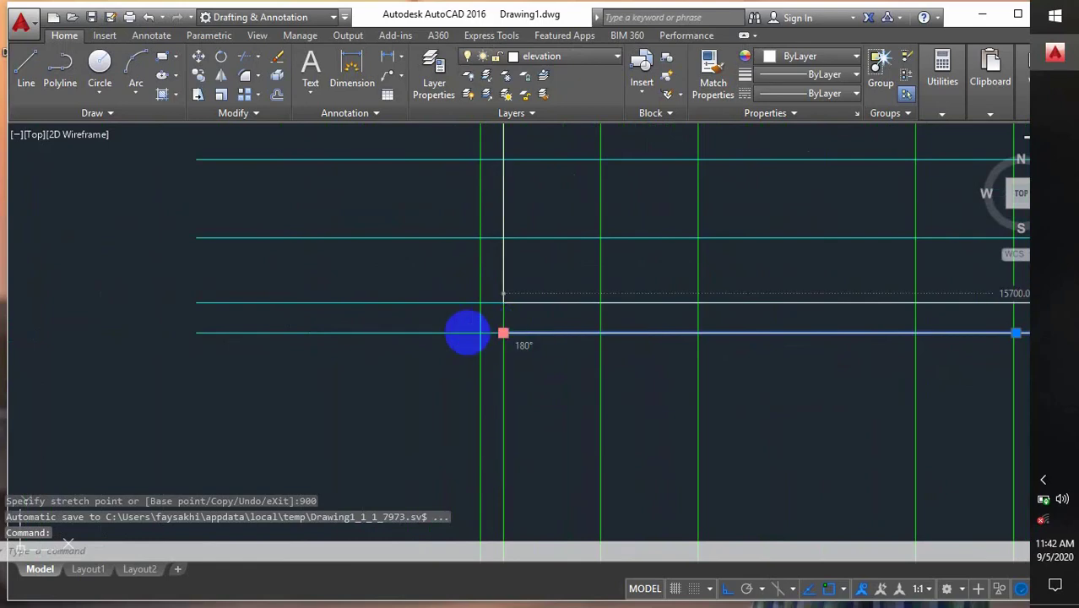
left_click(503, 333)
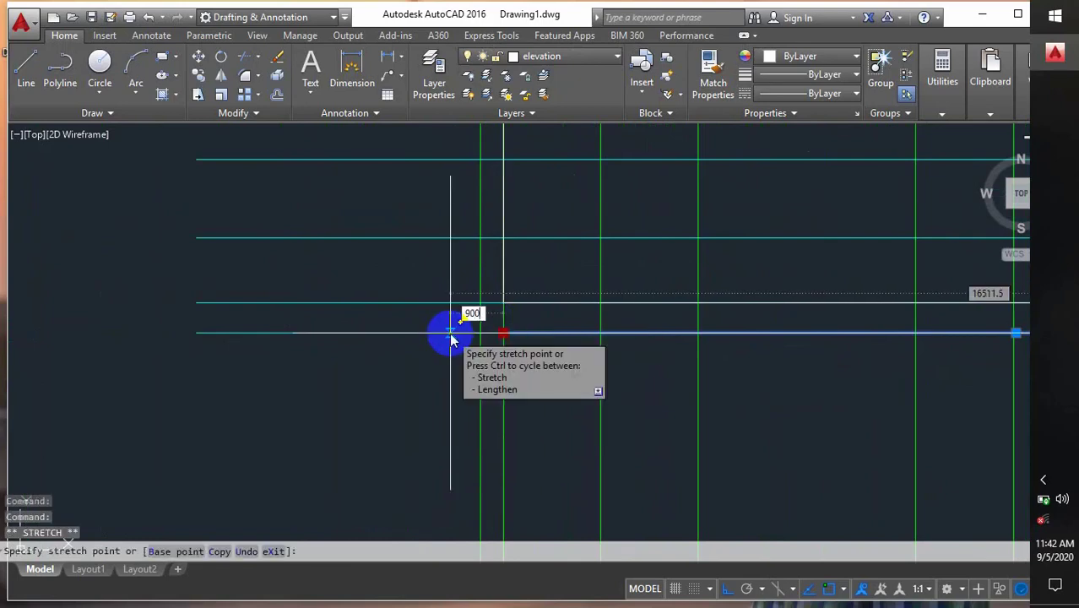
type("900")
key("Return")
key("Escape")
- Try to draw a line across the top of the wall rectangle between the leftmost and rightmost vertical construction lines
scroll(453, 330, "down", 3)
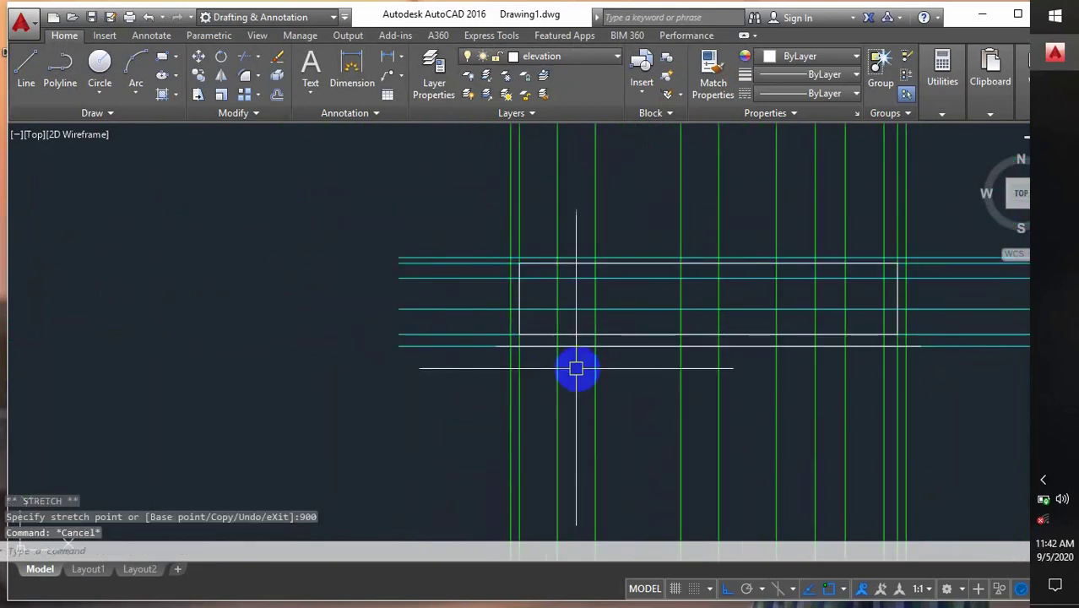
middle_click_drag(567, 363, 449, 395)
middle_click_drag(476, 288, 391, 307)
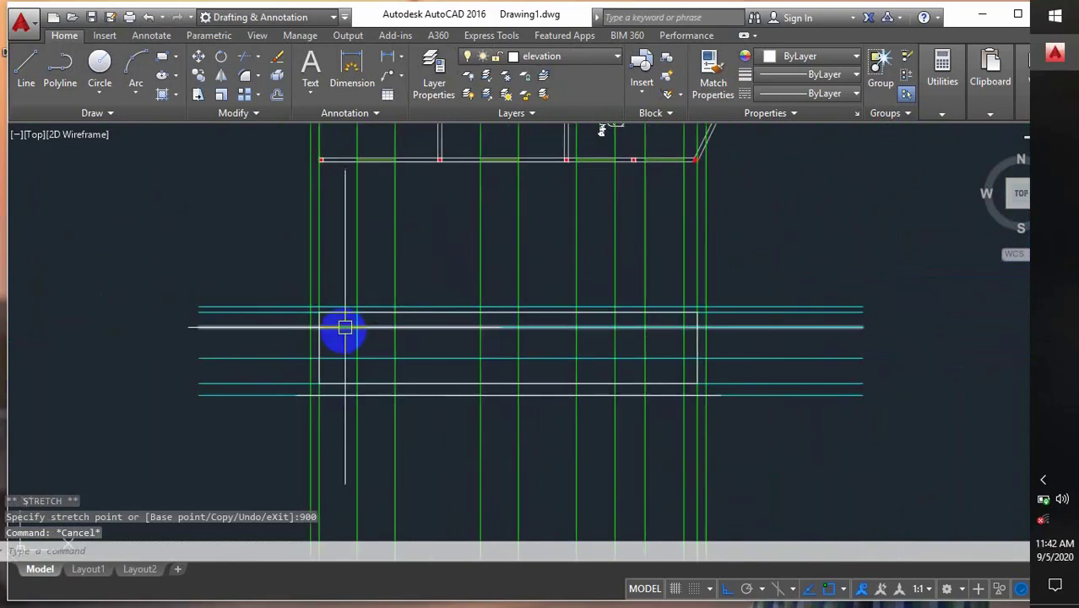
scroll(345, 328, "up", 2)
scroll(287, 296, "up", 3)
type("l")
key("Return")
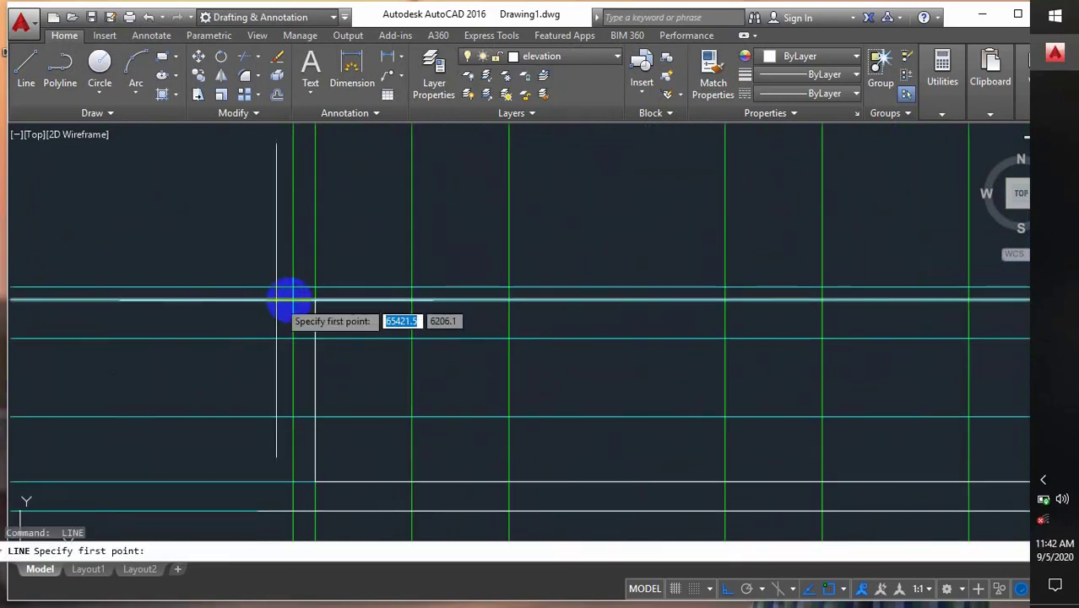
left_click(293, 300)
scroll(292, 300, "down", 4)
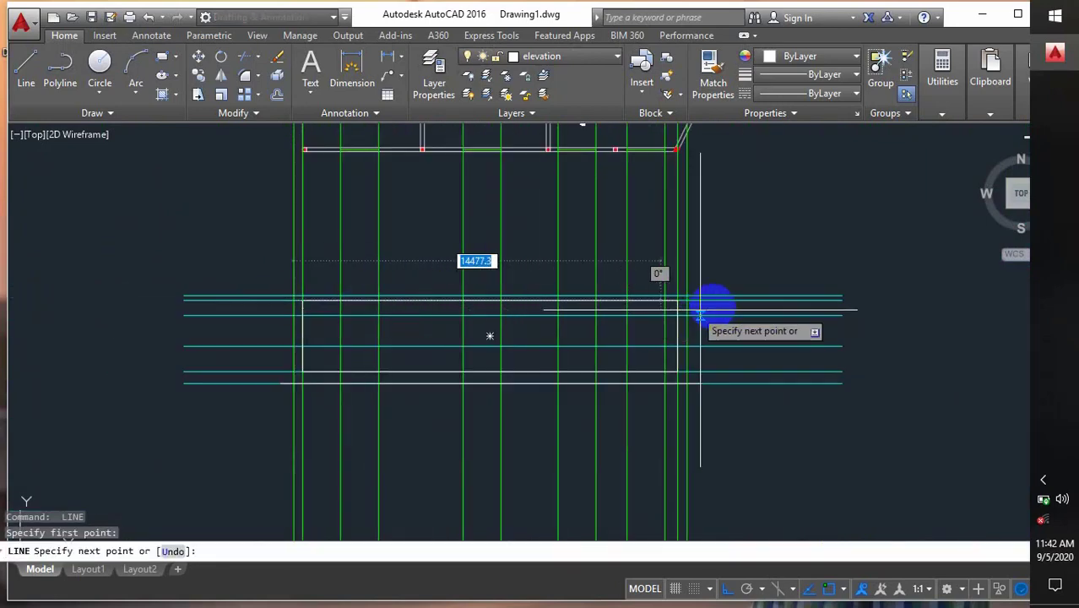
scroll(705, 308, "up", 4)
left_click(722, 289)
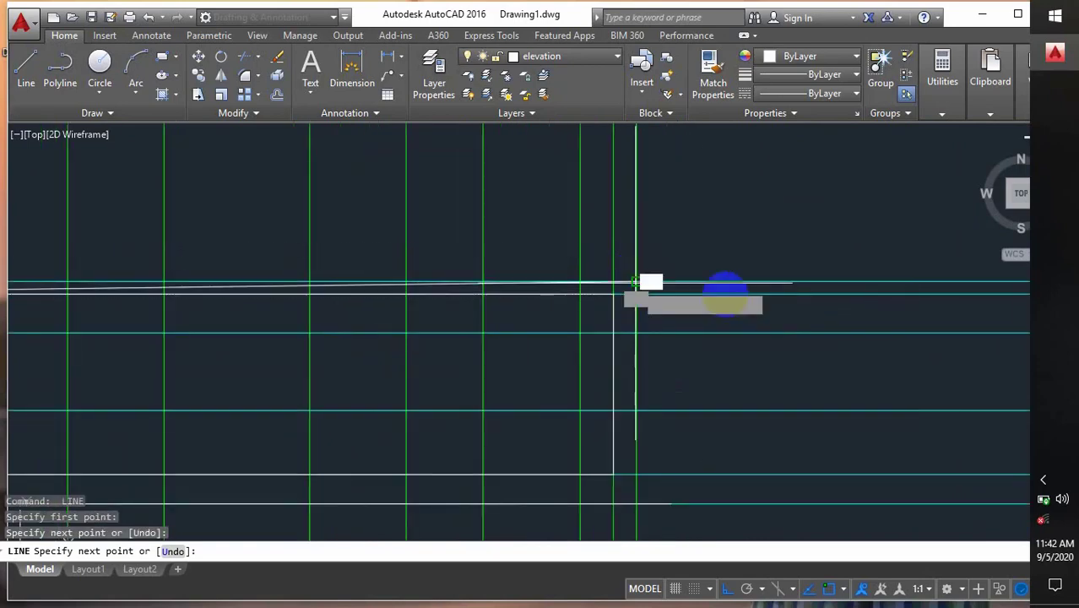
key("Escape")
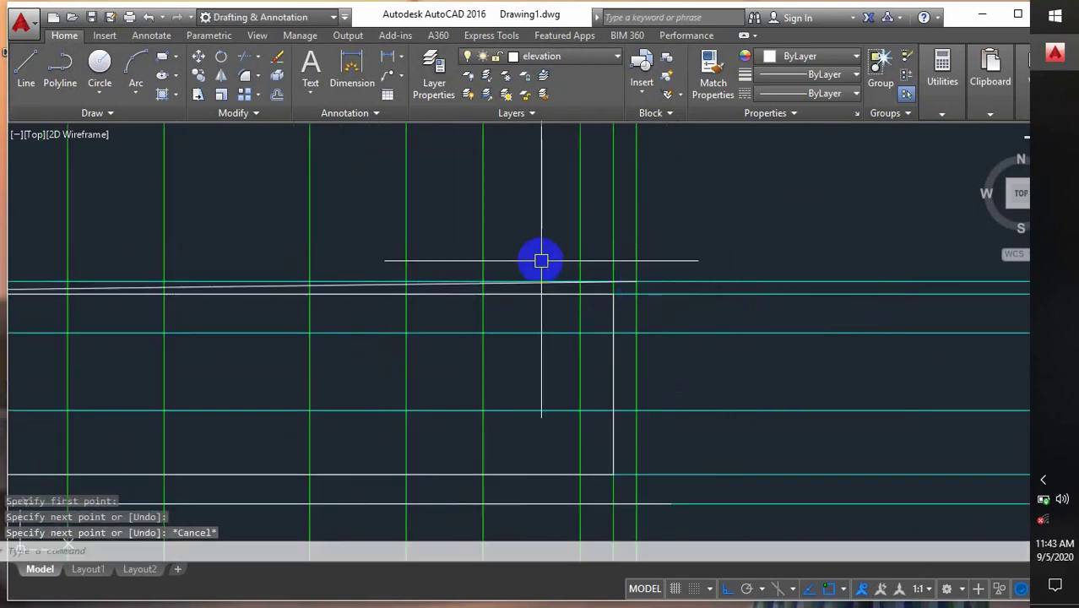
- Erase the slanted line just drawn across the top of the wall rectangle
left_click(532, 283)
key("Delete")
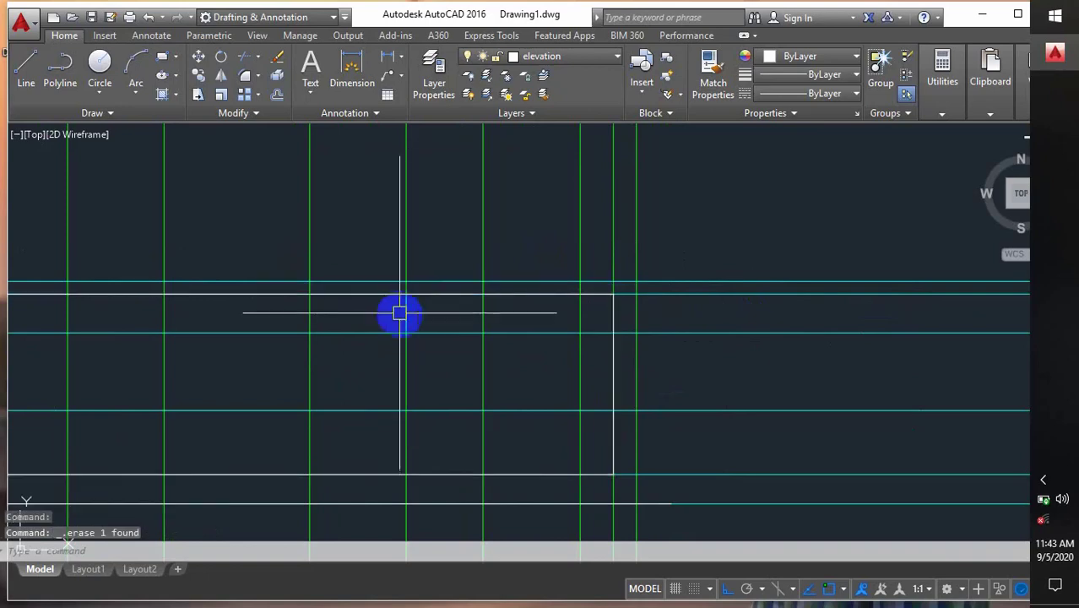
middle_click_drag(400, 313, 526, 328)
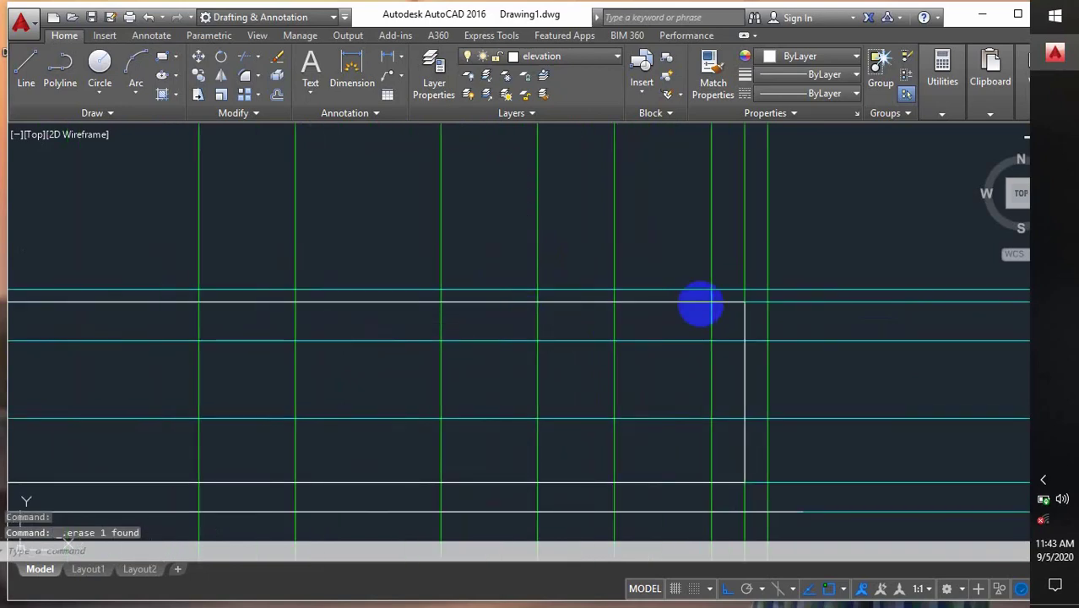
- Draw the roof slab rectangle above the wall, between the two highest level lines and the outermost vertical construction lines
type("rec")
key("Return")
left_click(762, 302)
scroll(764, 302, "down", 2)
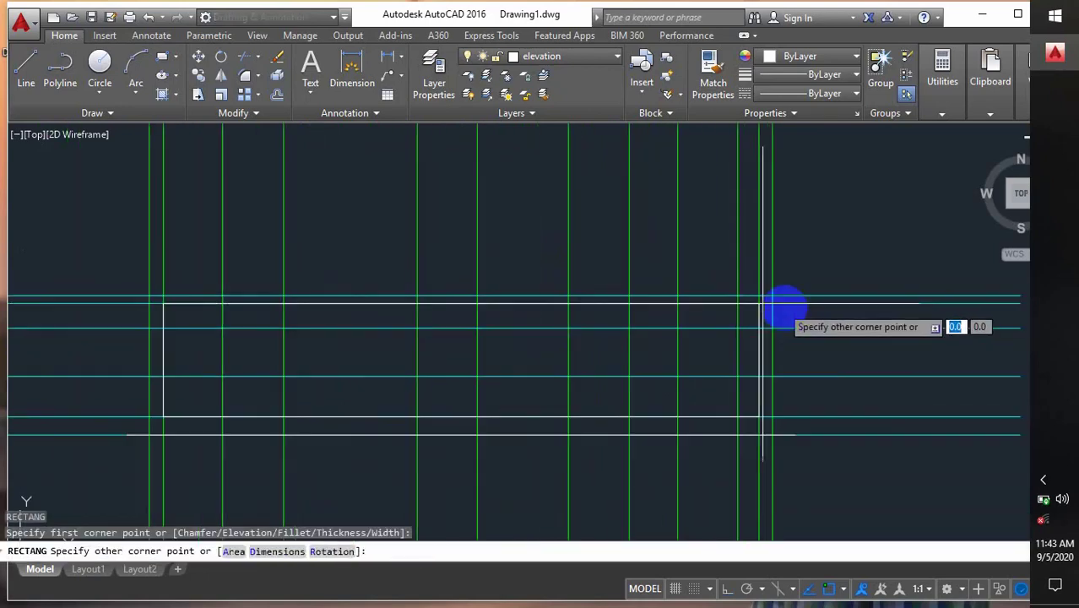
left_click(149, 296)
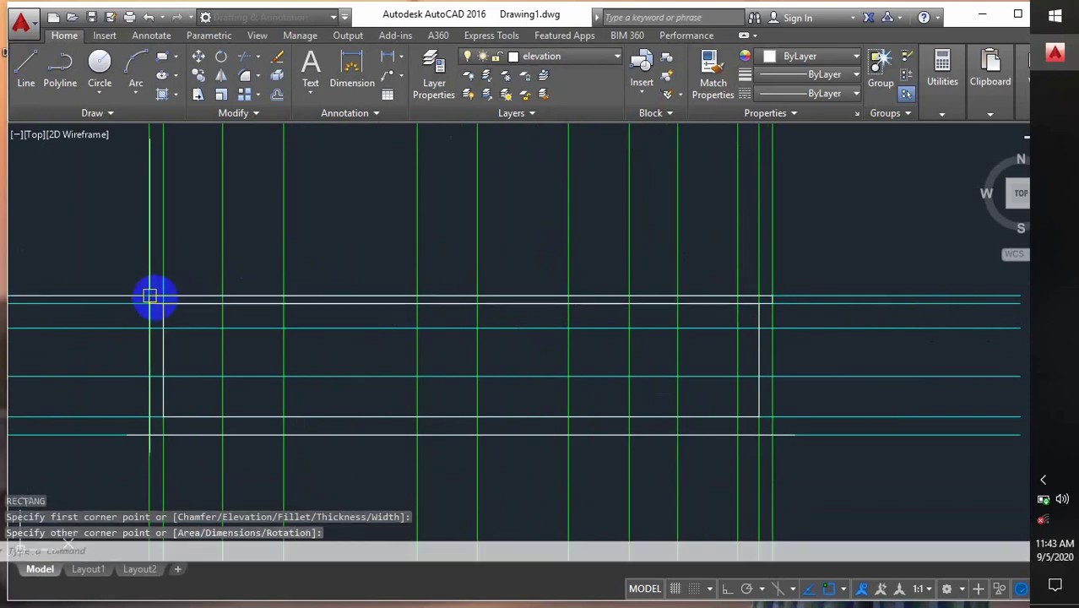
- Draw the first window rectangle, 1500 by 1200, between its vertical projection lines and the window head and sill level lines
scroll(446, 320, "down", 2)
middle_click_drag(624, 351, 597, 307)
scroll(597, 307, "up", 2)
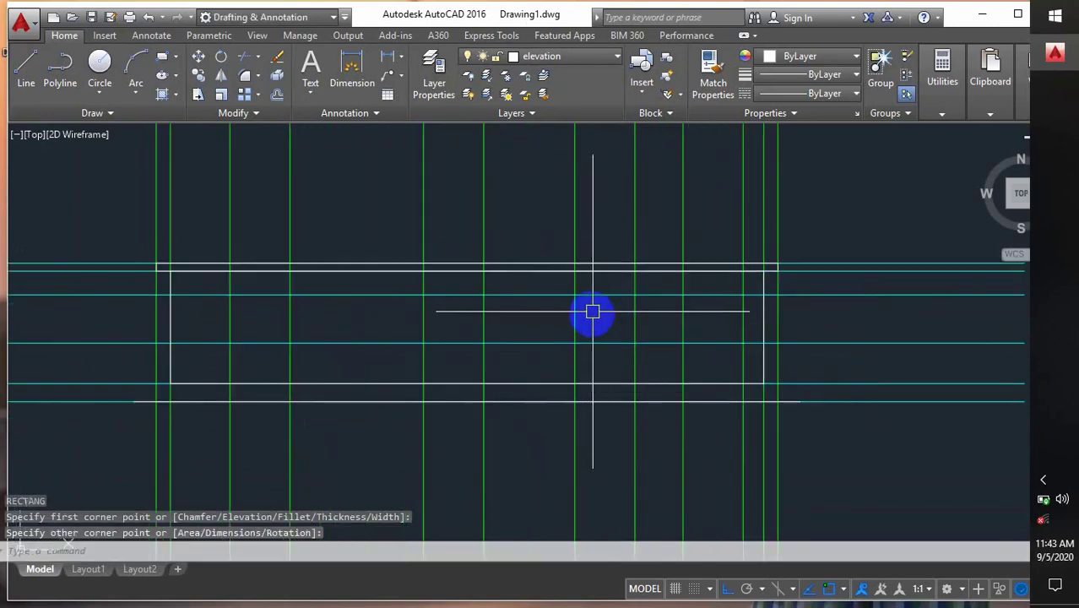
scroll(592, 312, "down", 2)
scroll(316, 321, "up", 2)
scroll(410, 331, "down", 2)
middle_click_drag(412, 334, 356, 345)
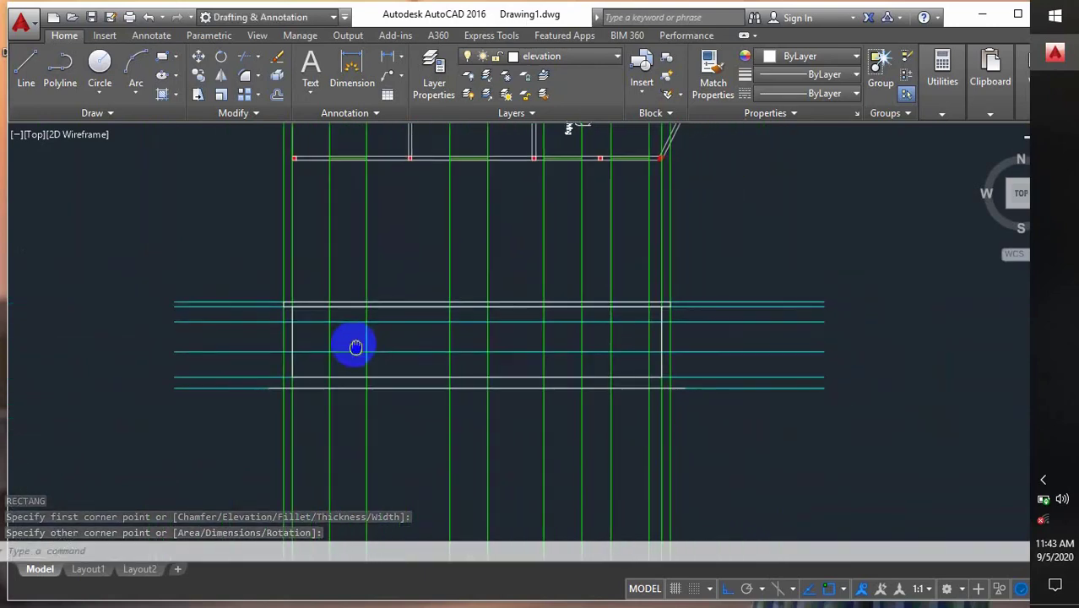
scroll(334, 337, "up", 2)
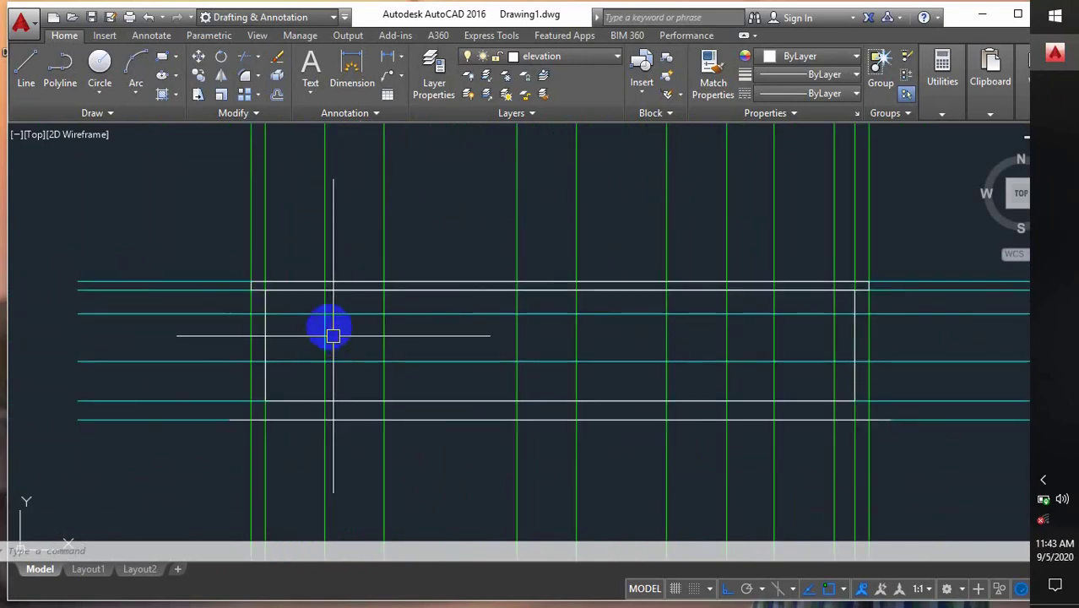
type("rec")
key("Return")
left_click(324, 313)
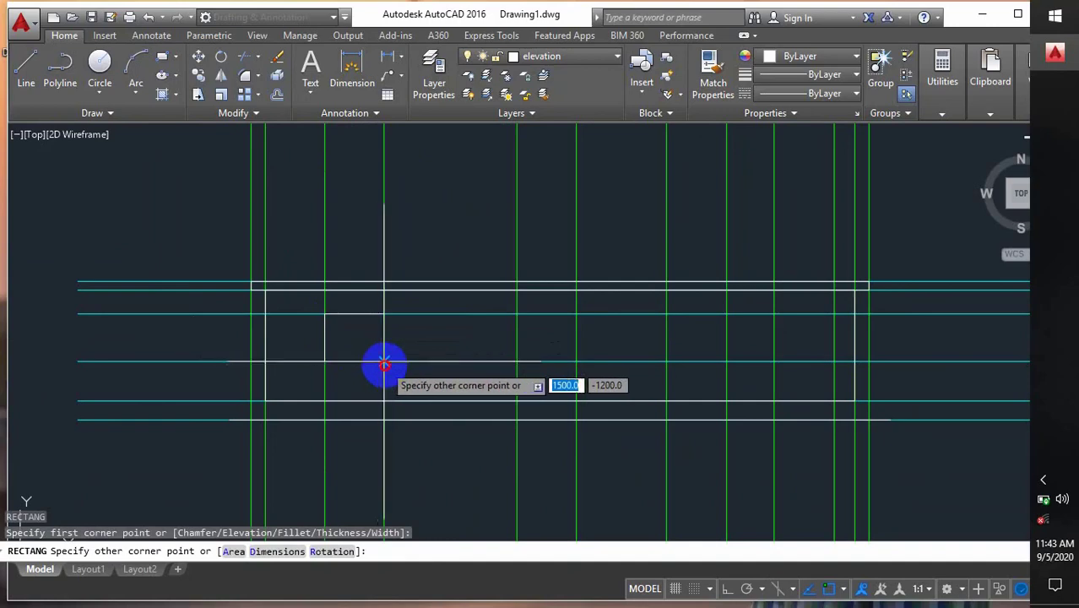
left_click(384, 361)
- Draw 1500 by 1200 rectangles for the second and third windows on their projection lines
key("Return")
left_click(517, 313)
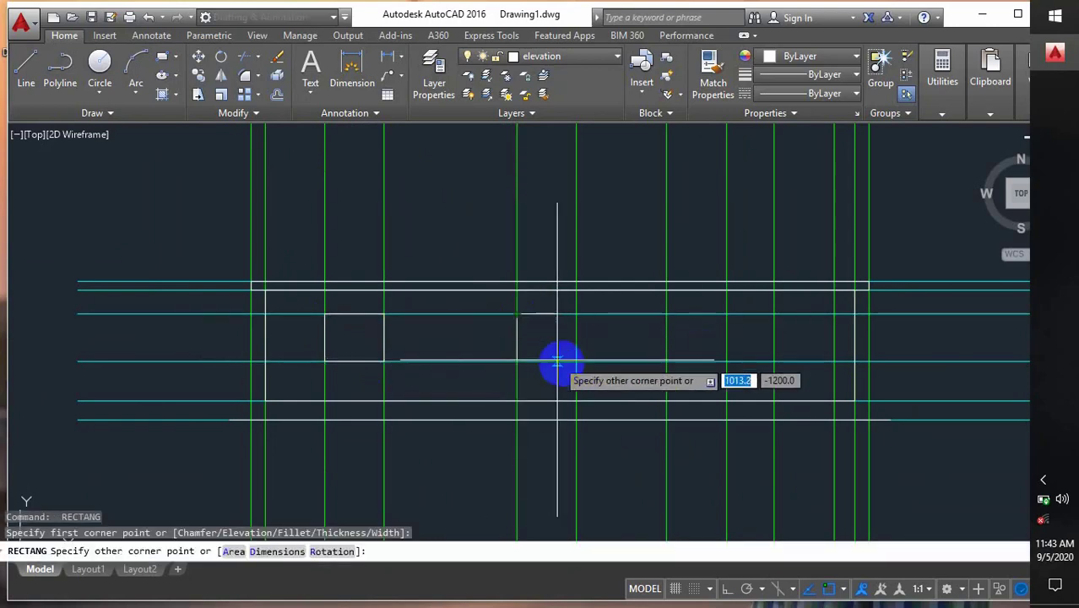
left_click(576, 361)
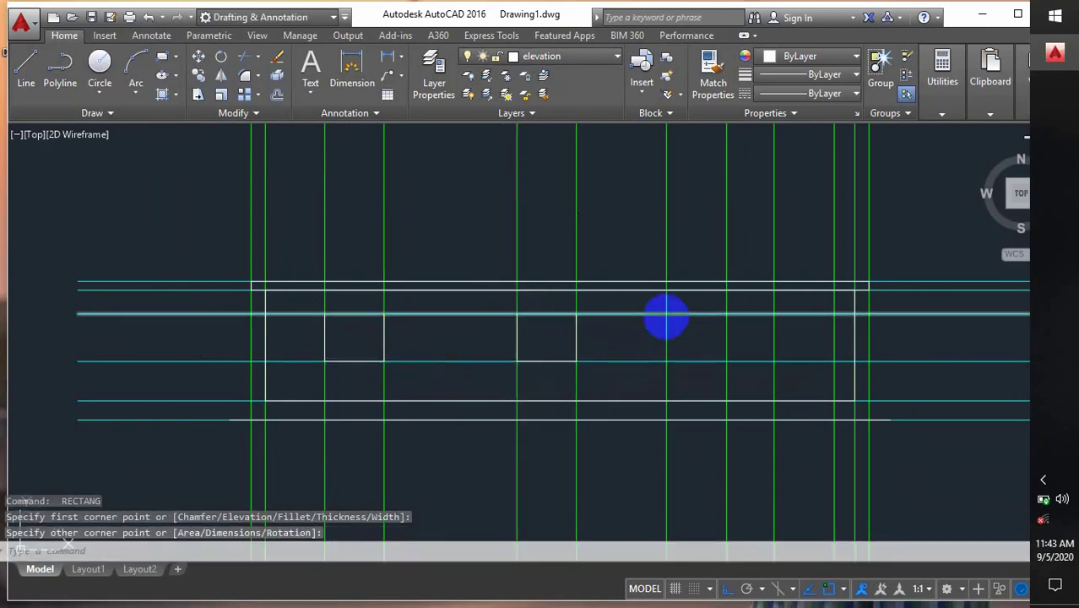
key("Return")
left_click(666, 314)
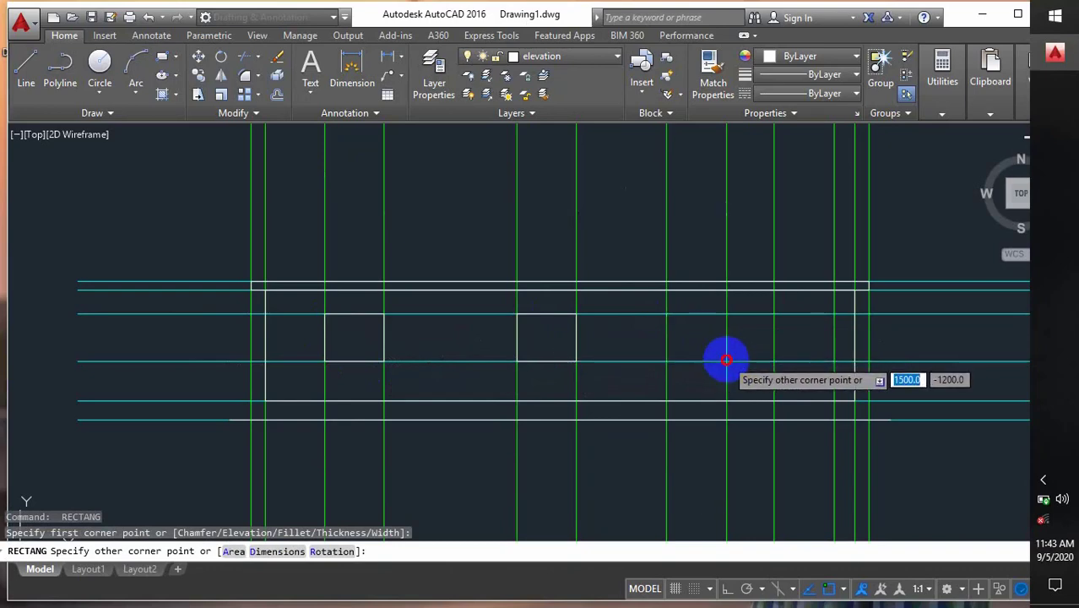
left_click(726, 360)
mouse_move(725, 360)
middle_mouse_down()
mouse_move(666, 389)
mouse_move(599, 449)
middle_mouse_up()
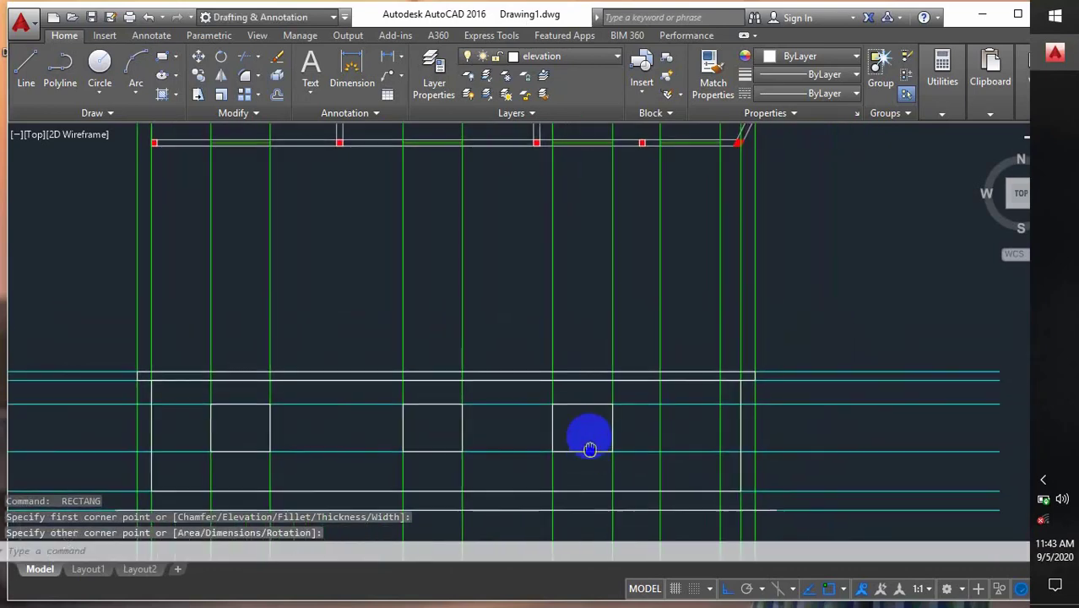
left_click(550, 193)
left_click(613, 212)
left_click(615, 292)
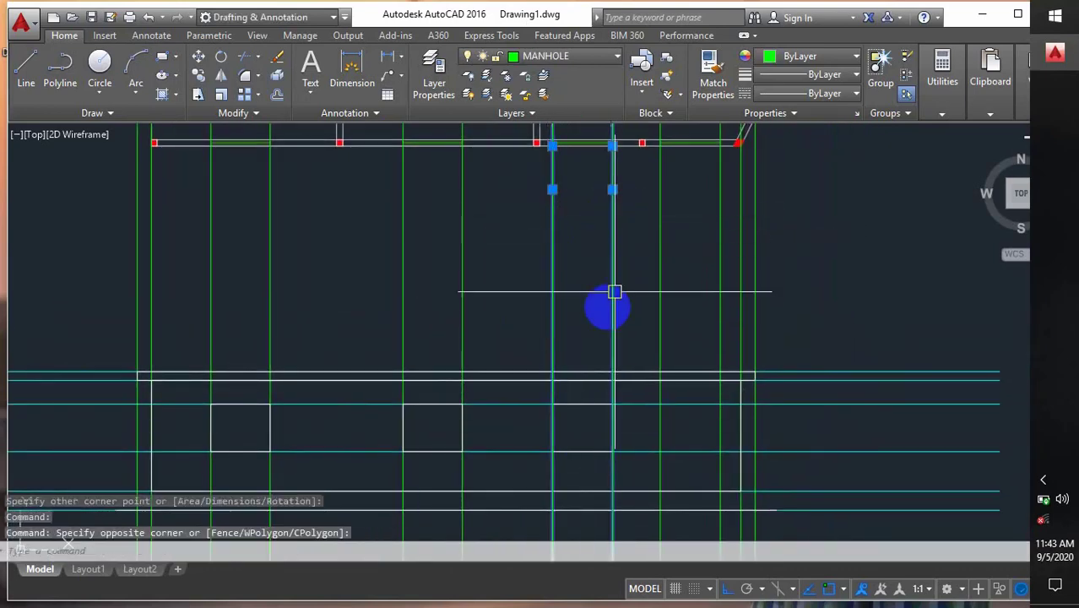
middle_click_drag(615, 292, 597, 239)
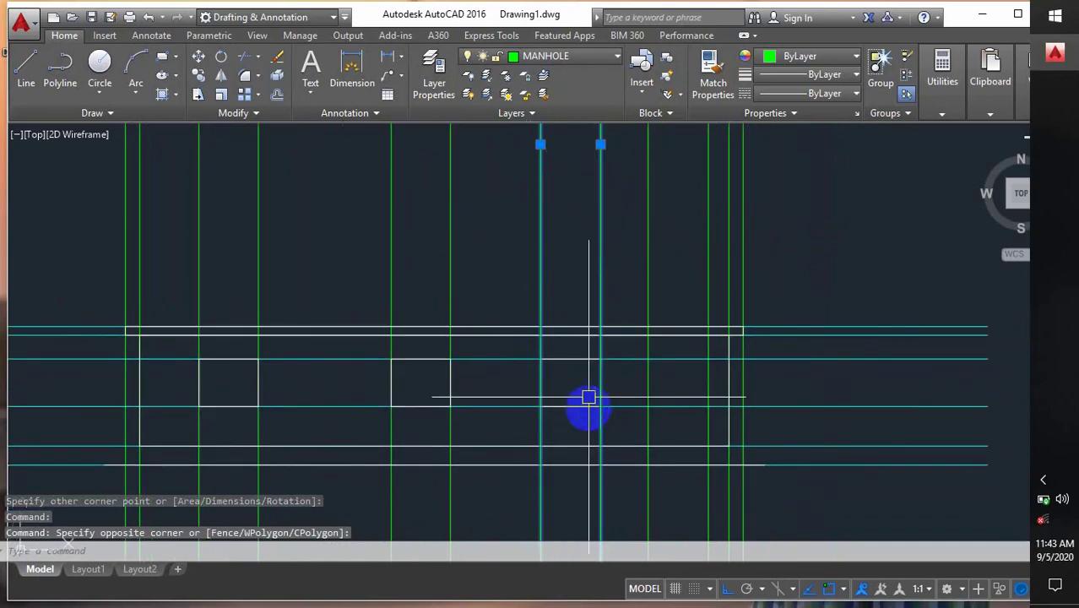
- Draw the fourth window rectangle between its projection lines, from the window head level down to the sill level
scroll(593, 419, "down", 2)
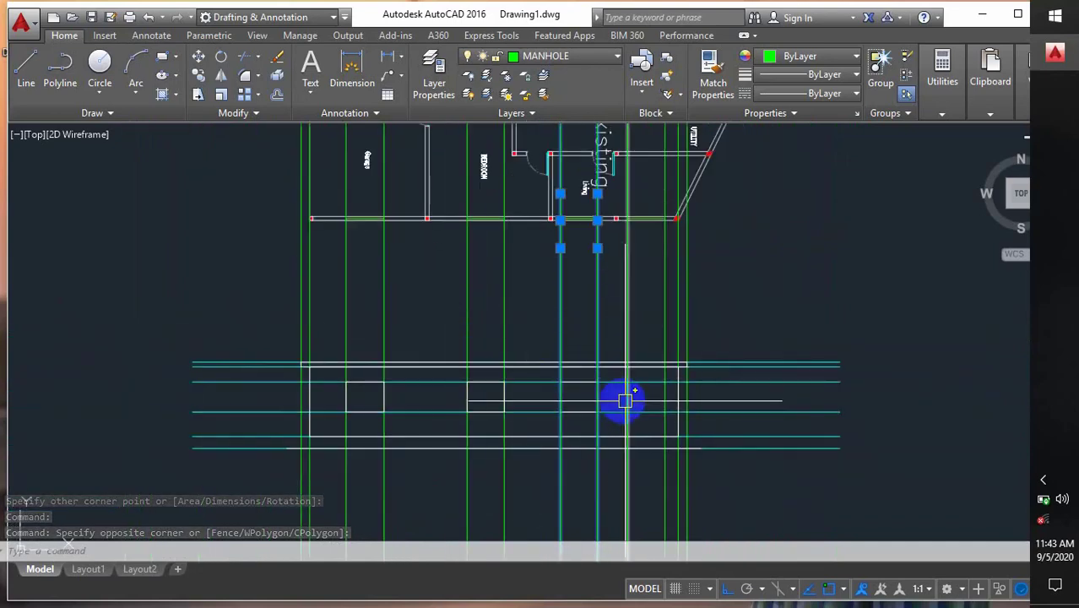
key("Return")
left_click(627, 383)
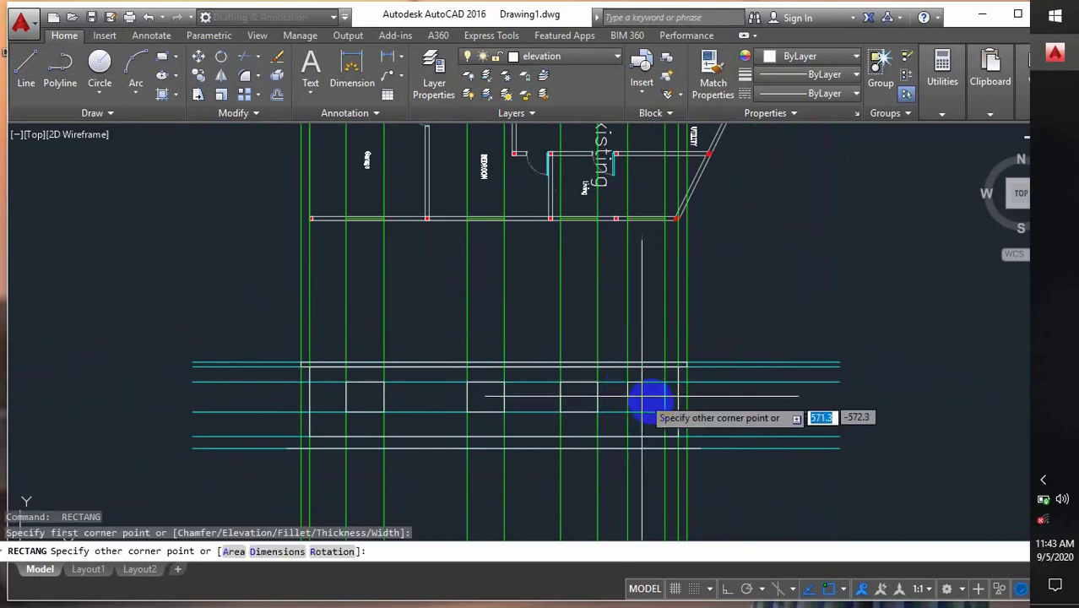
left_click(634, 422)
- Erase all vertical and horizontal construction lines, keeping only the elevation outlines below the floor plan
scroll(641, 405, "down", 2)
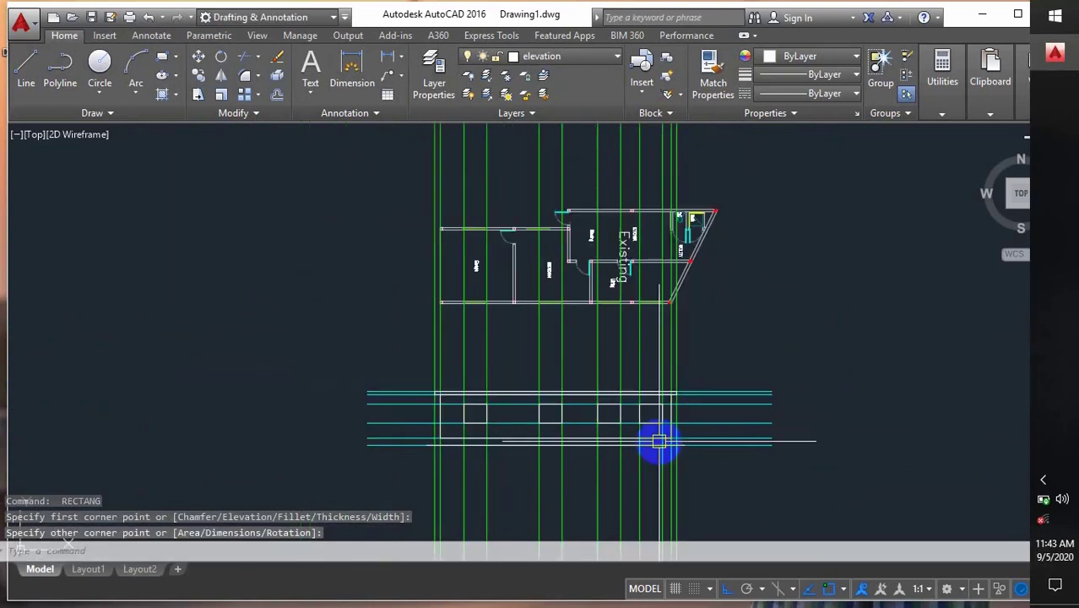
mouse_move(658, 444)
middle_mouse_down()
mouse_move(646, 362)
mouse_move(657, 353)
middle_mouse_up()
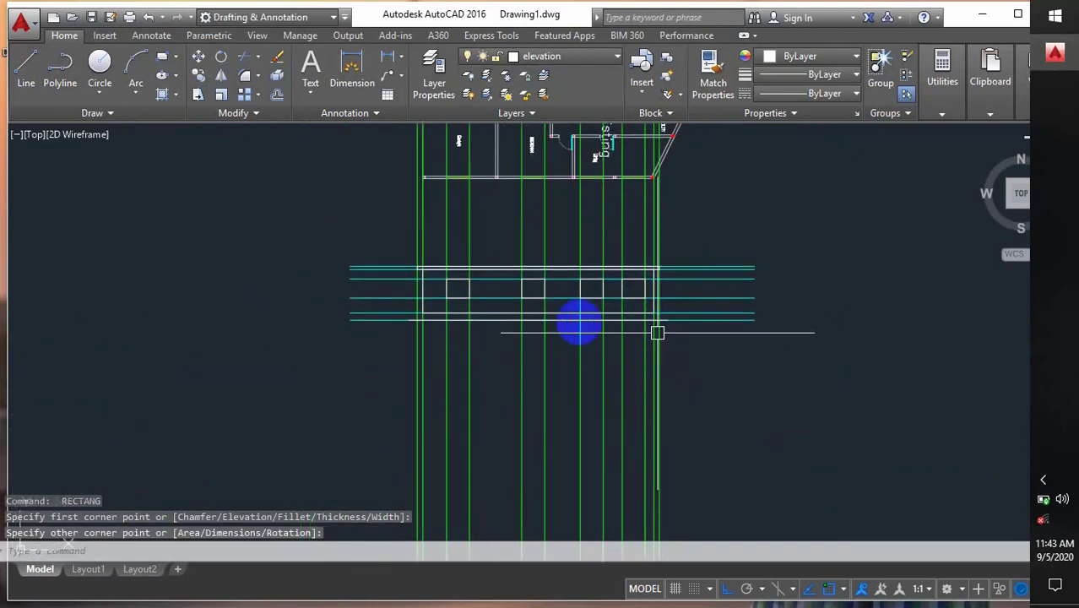
left_click(767, 408)
left_click(316, 449)
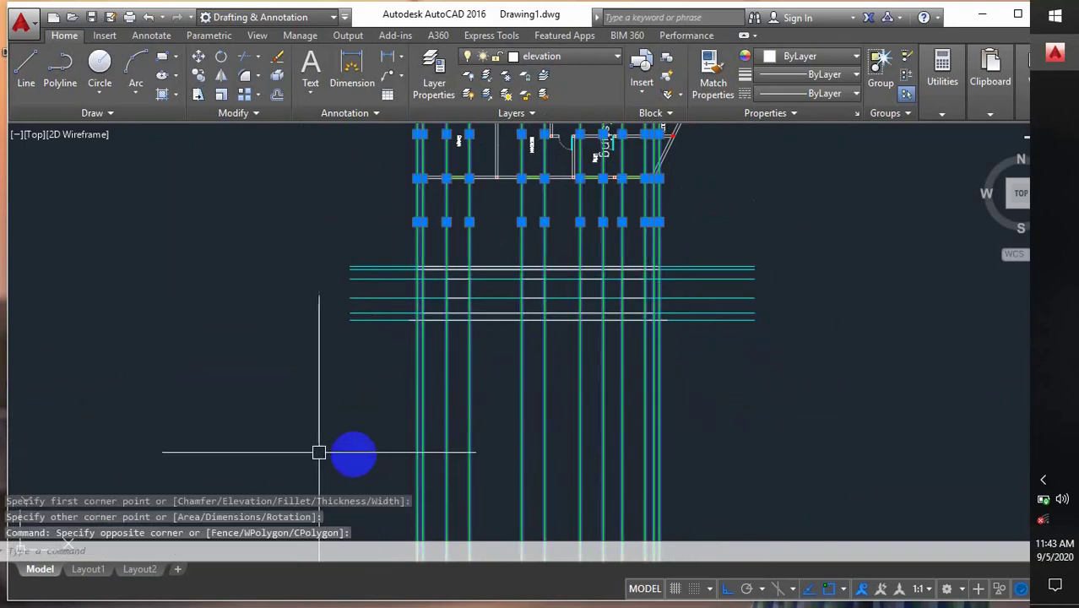
key("Delete")
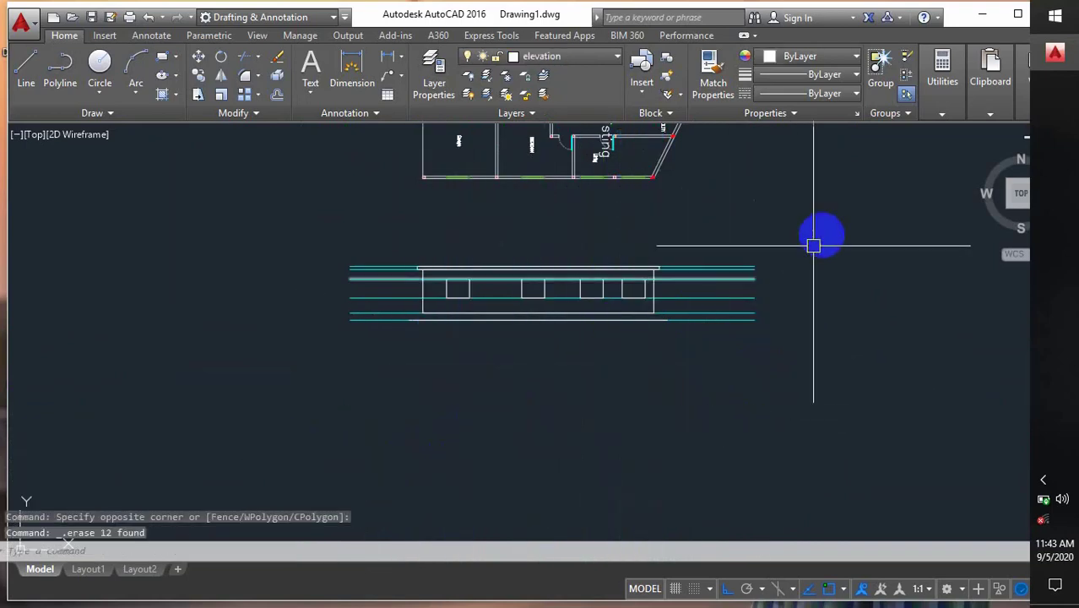
left_click(814, 242)
left_click(725, 361)
key("Delete")
- Draw a vertical line from the wall rectangle's lower right corner down to the ground line
scroll(566, 315, "up", 5)
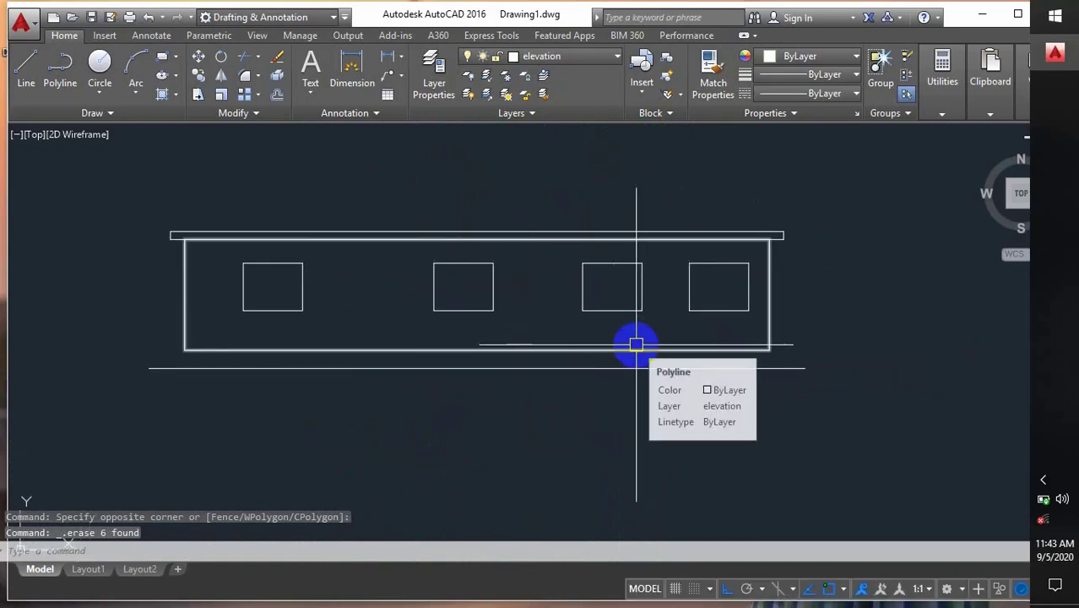
type("L")
key("Return")
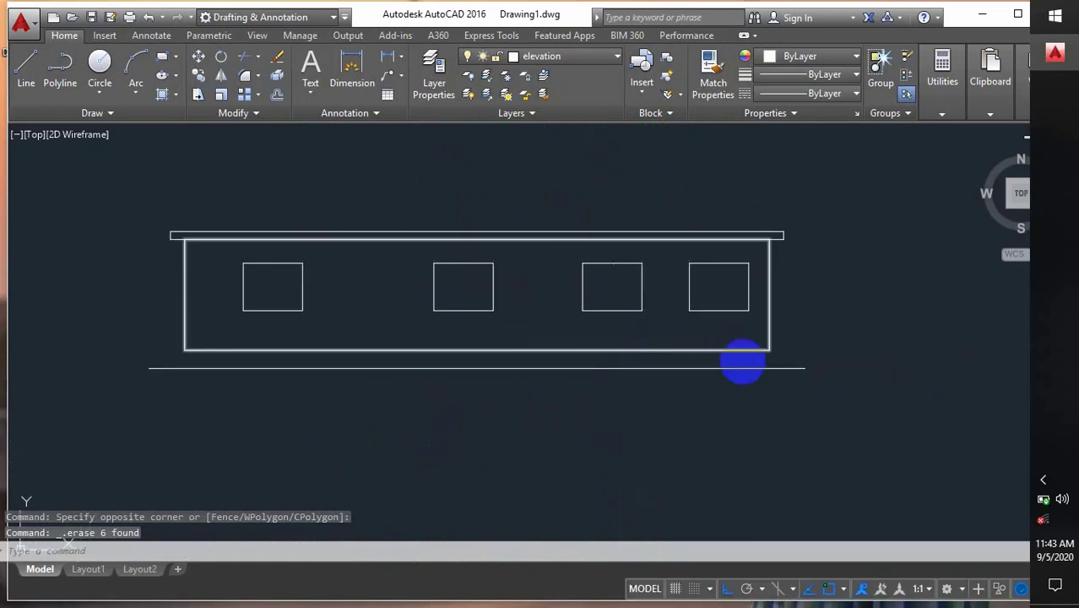
left_click(769, 349)
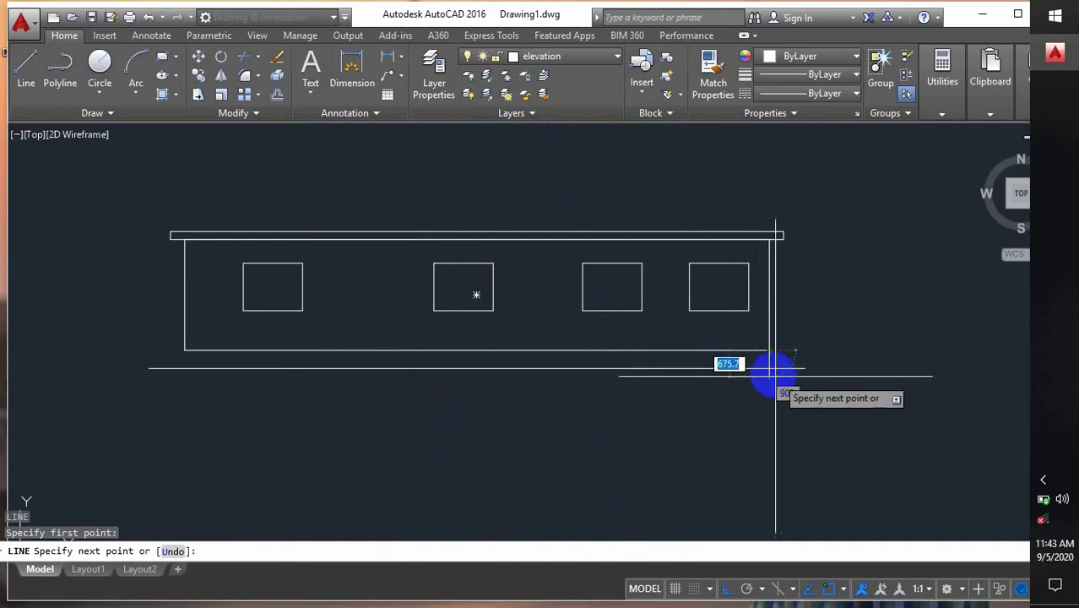
left_click(769, 369)
key("Return")
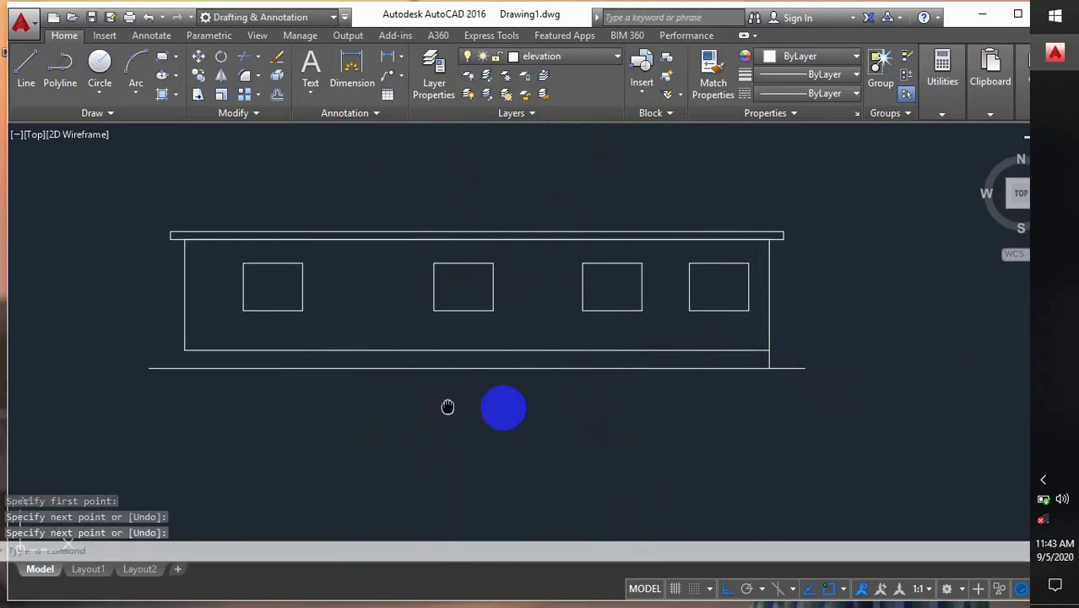
- Draw a vertical line from the wall rectangle's lower left corner down to the ground line
scroll(331, 374, "up", 5)
key("Return")
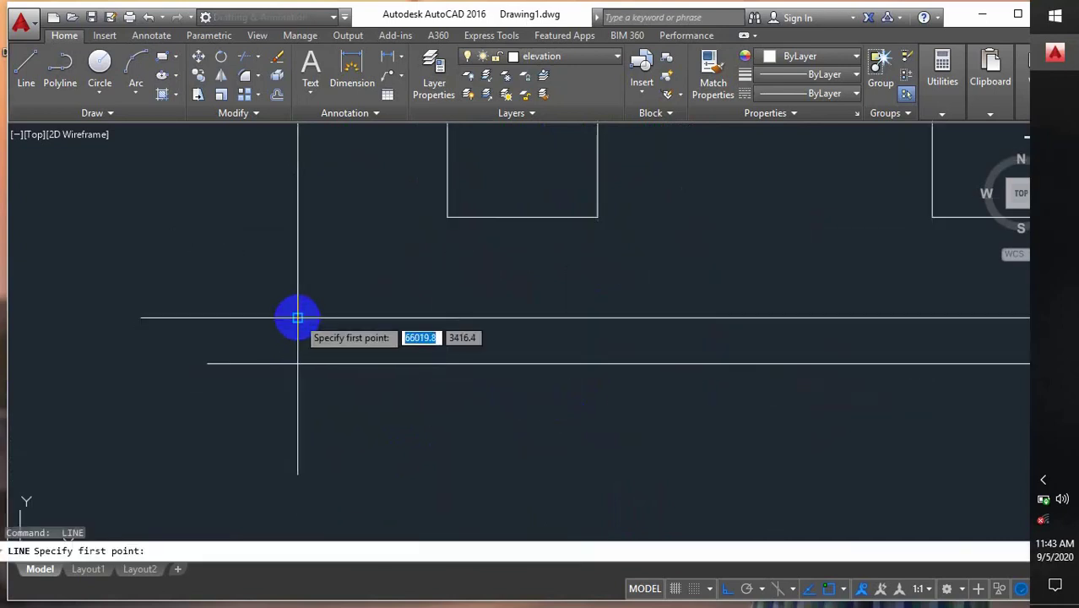
left_click(298, 318)
left_click(297, 364)
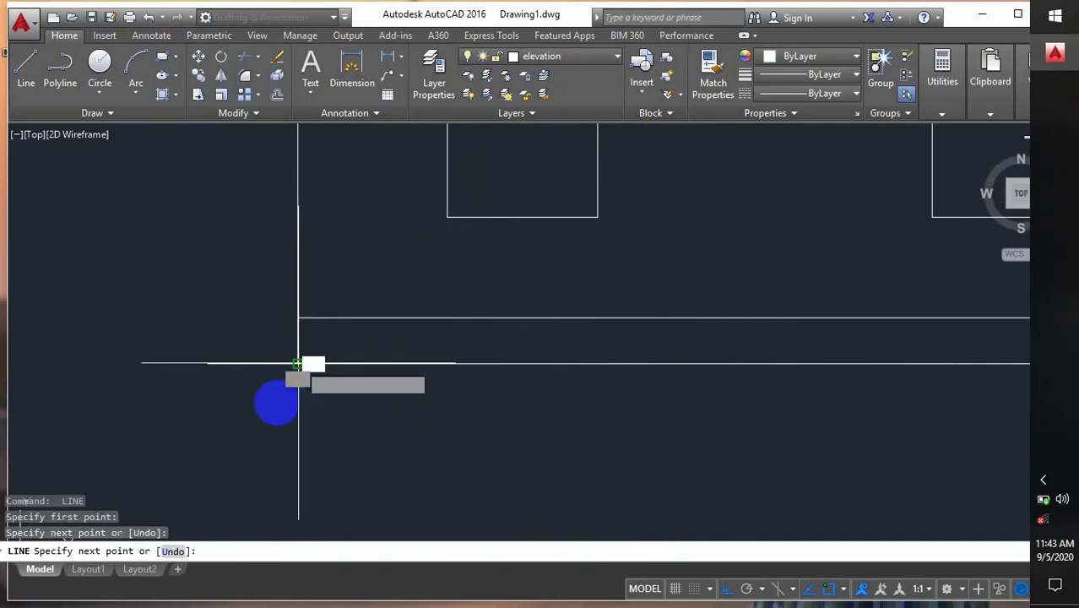
scroll(289, 402, "down", 2)
key("Return")
key("Escape")
- Offset the first window rectangle 50 inward to form its frame
scroll(419, 447, "down", 2)
middle_click_drag(450, 446, 415, 430)
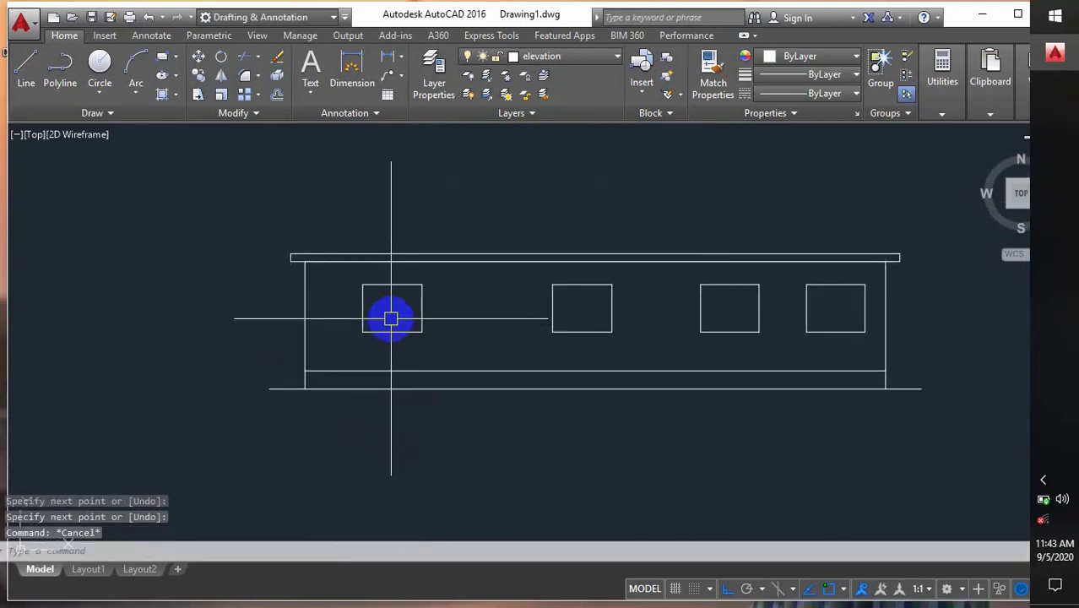
scroll(502, 344, "down", 2)
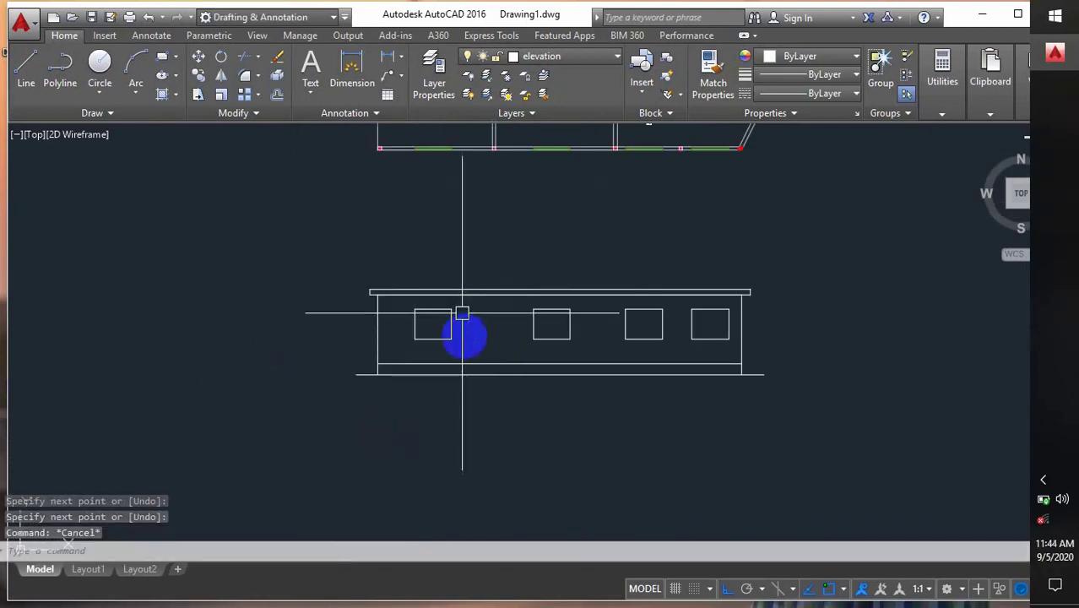
middle_click_drag(460, 330, 450, 385)
scroll(450, 386, "up", 3)
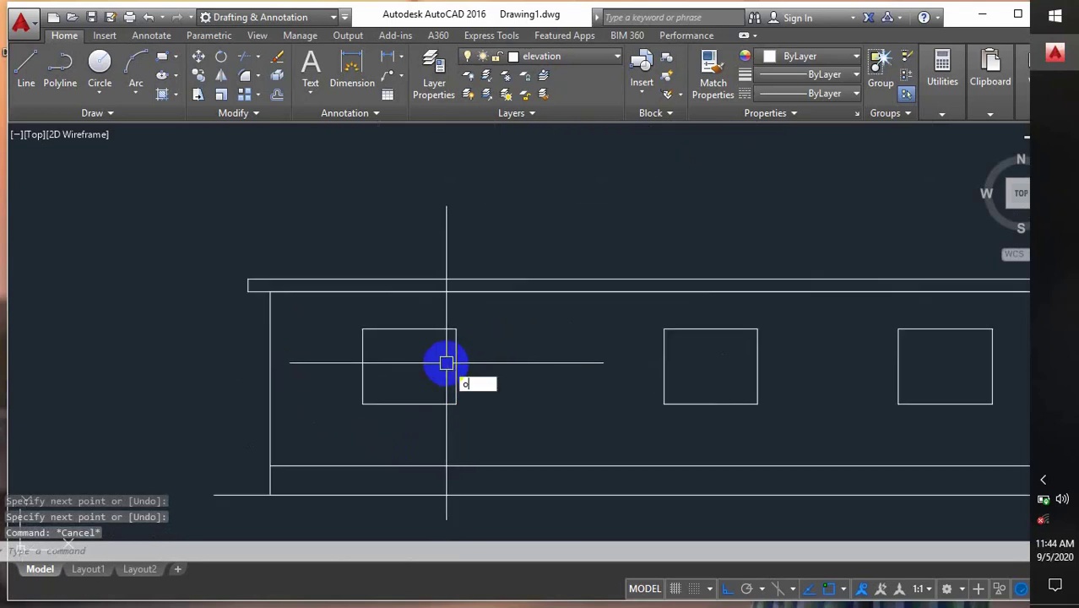
type("o")
key("Return")
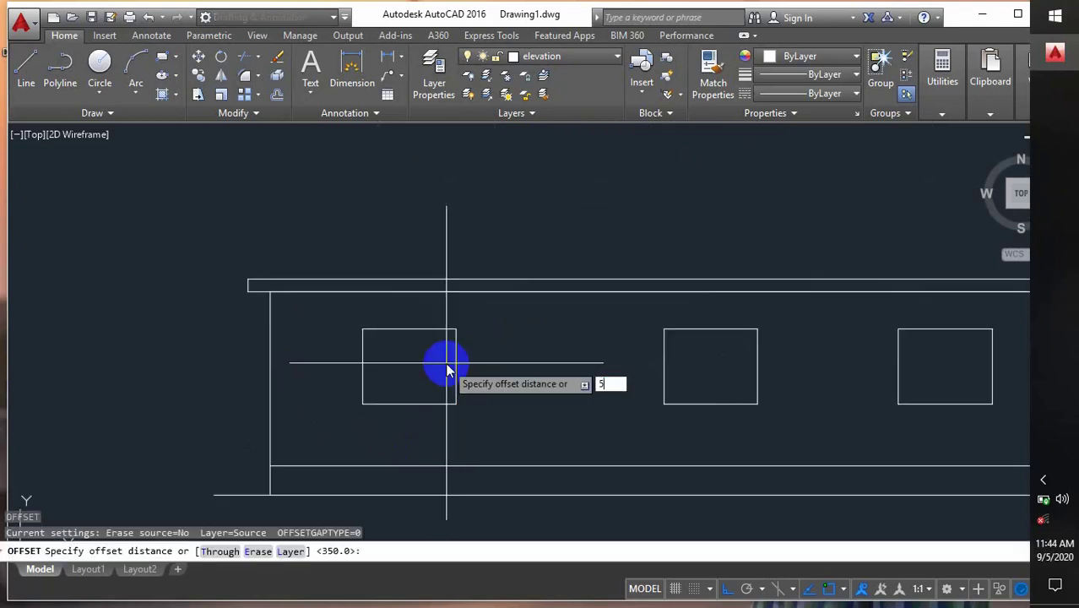
scroll(363, 325, "up", 2)
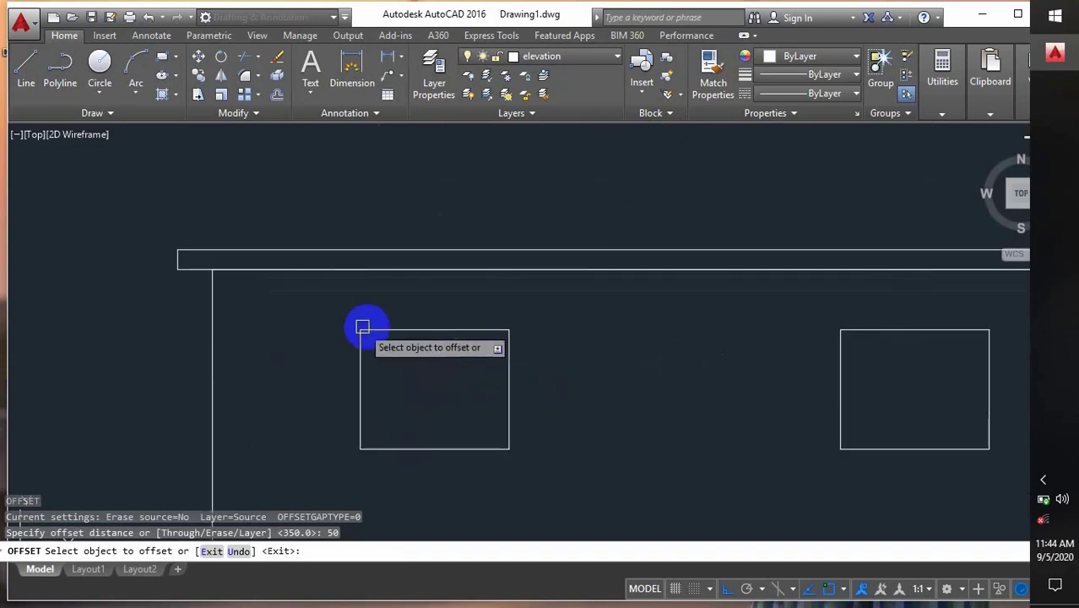
left_click(385, 331)
left_click(496, 371)
- Offset the other three window rectangles inward by the same 50 distance to form their frames
middle_click_drag(632, 346, 429, 351)
left_click(760, 333)
left_click(746, 419)
middle_click_drag(746, 420, 357, 394)
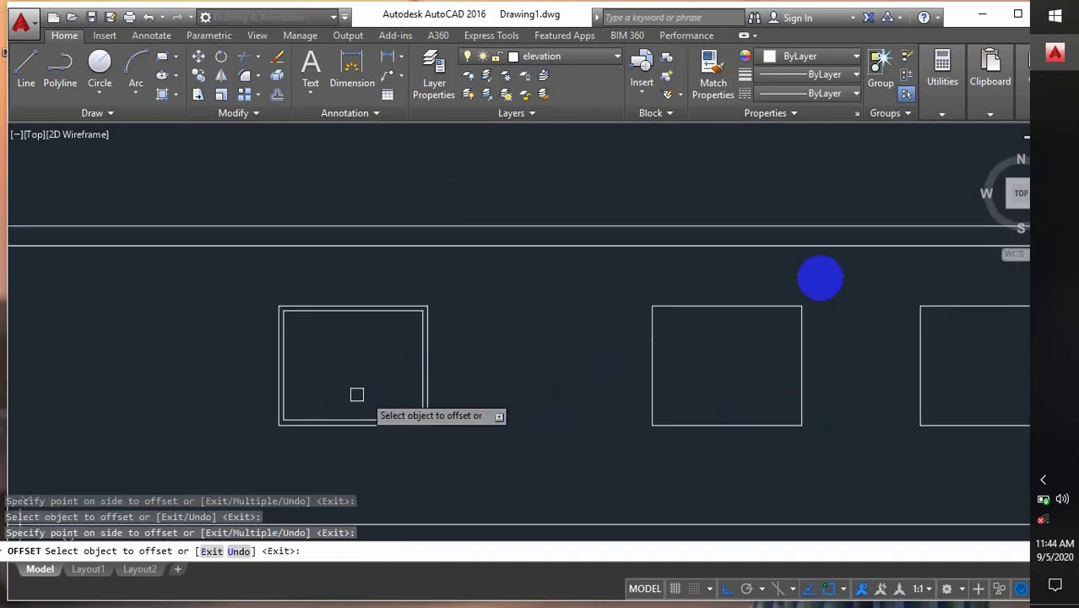
left_click(781, 307)
left_click(731, 379)
middle_click_drag(731, 379, 601, 340)
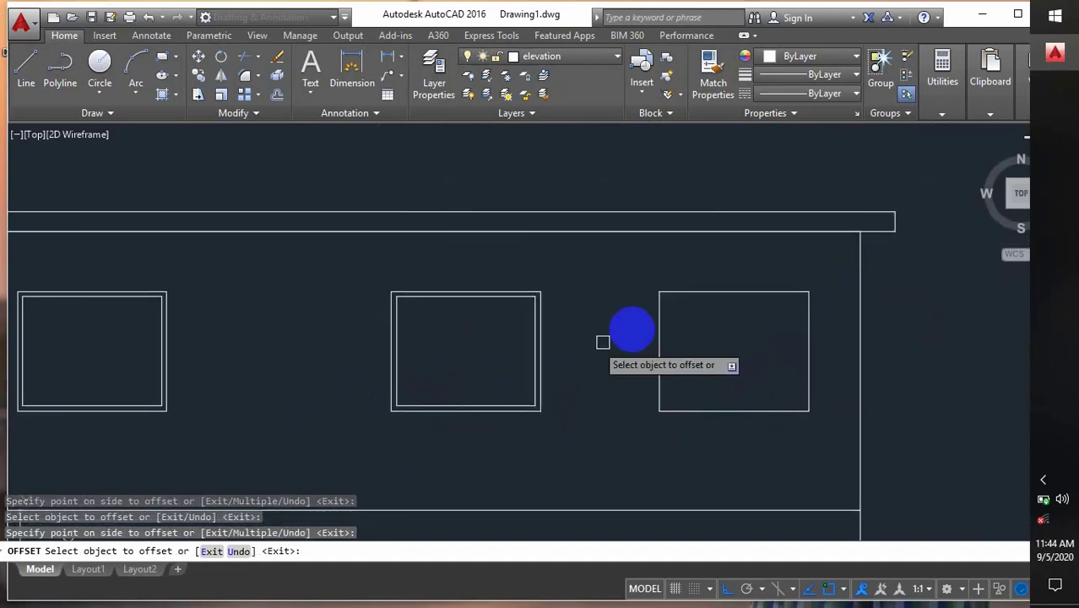
left_click(693, 293)
left_click(743, 346)
scroll(786, 324, "down", 2)
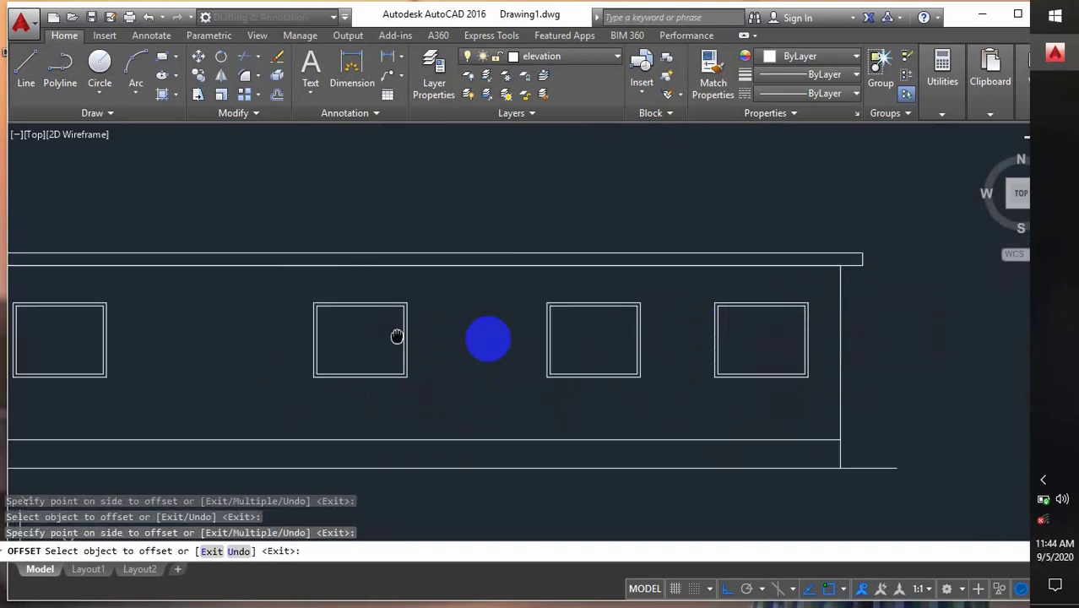
middle_click_drag(101, 347, 342, 354)
key("Escape")
- Draw a vertical centre line through the first window from the midpoint of its outer top edge to the outer bottom edge
type("l")
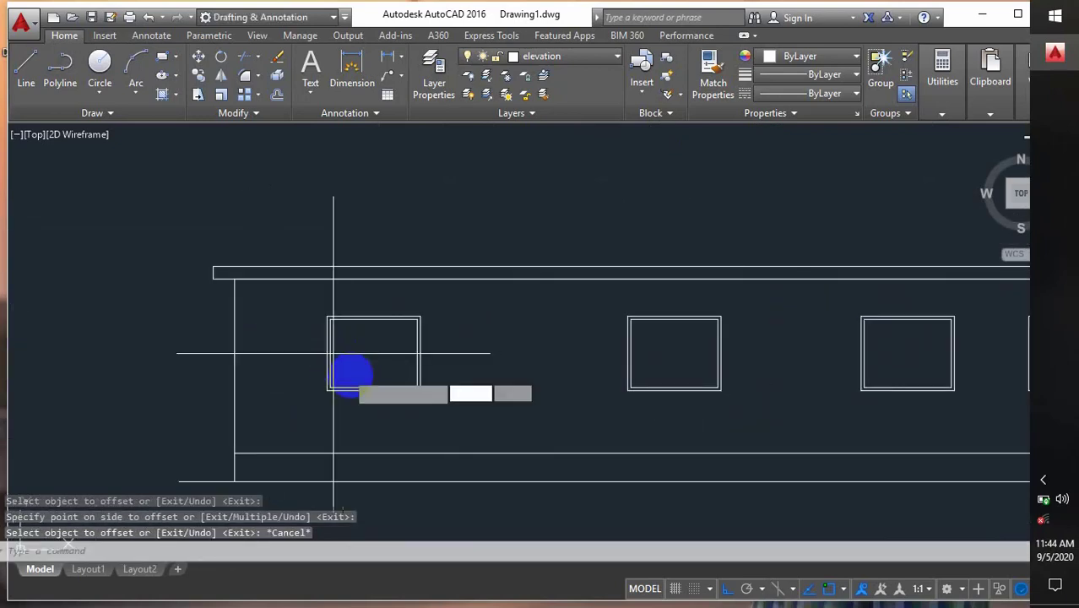
key("Return")
scroll(362, 321, "up", 4)
left_click(391, 275)
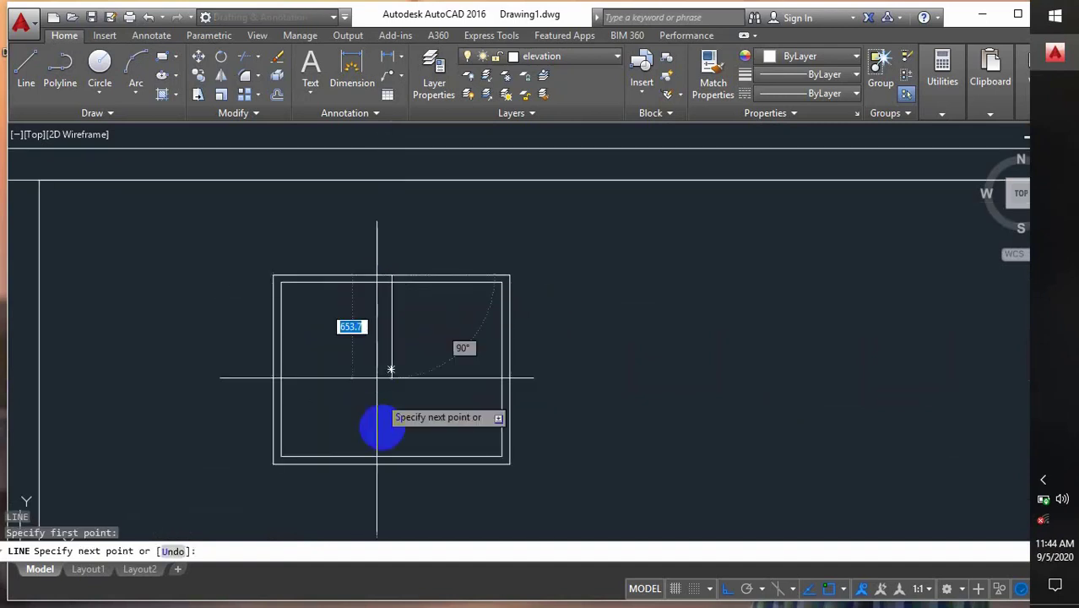
left_click(391, 462)
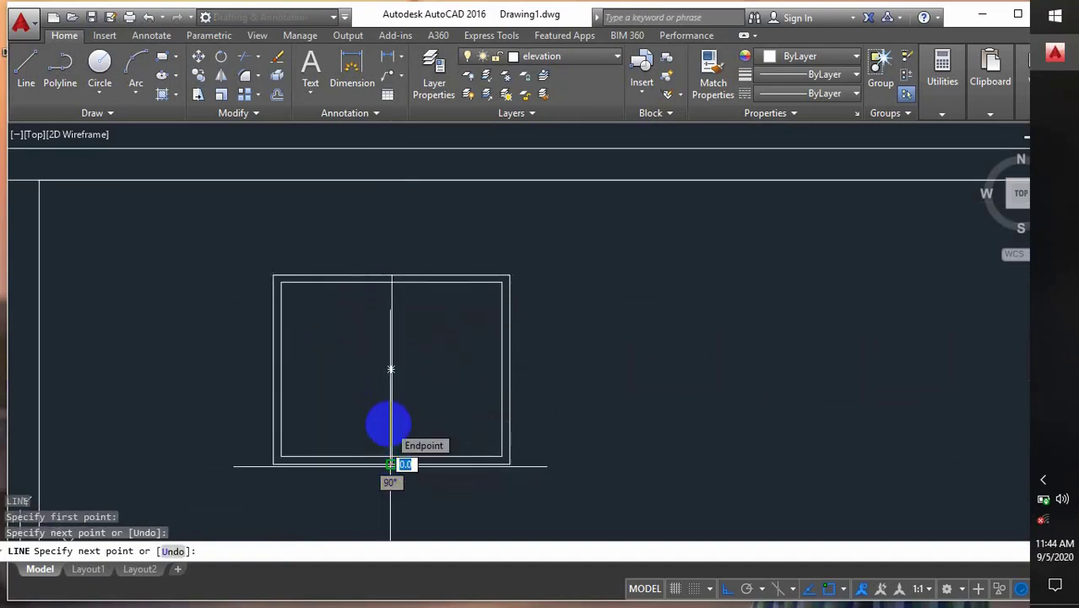
- Copy the first window's vertical centre line to the other three windows, using the lower left corner of the outer frame as base point
key("Return")
left_click(389, 417)
middle_click_drag(325, 426, 336, 402)
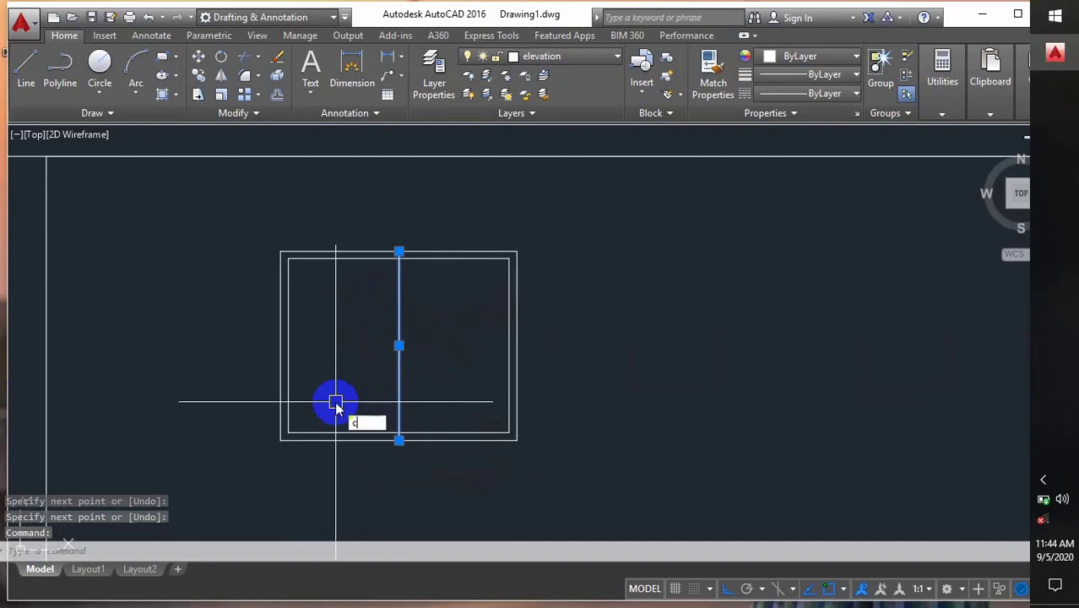
type("co")
key("Return")
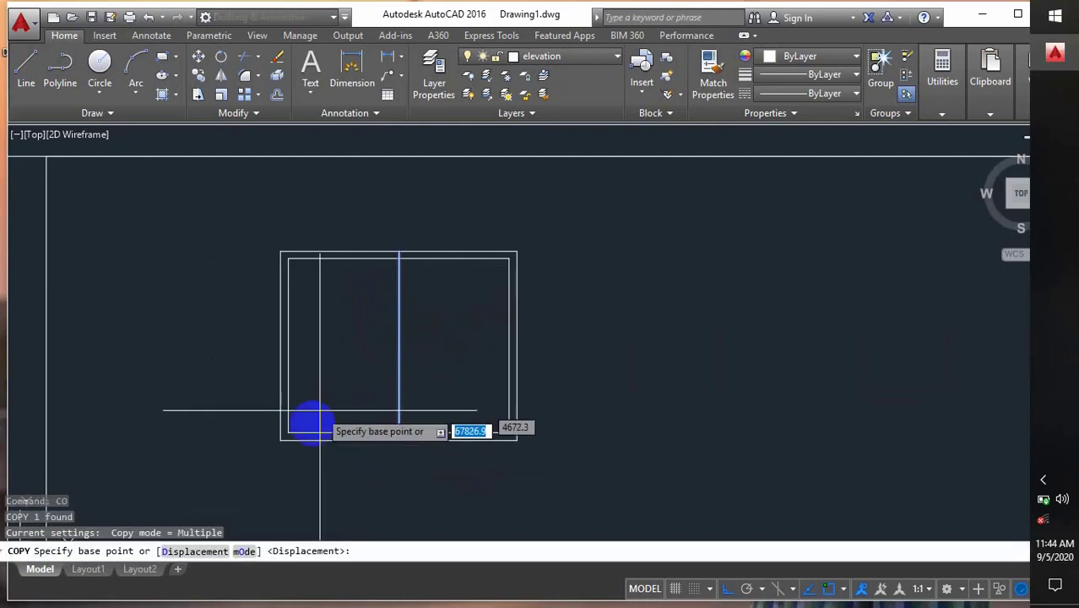
left_click(279, 440)
scroll(525, 441, "down", 4)
scroll(542, 436, "up", 4)
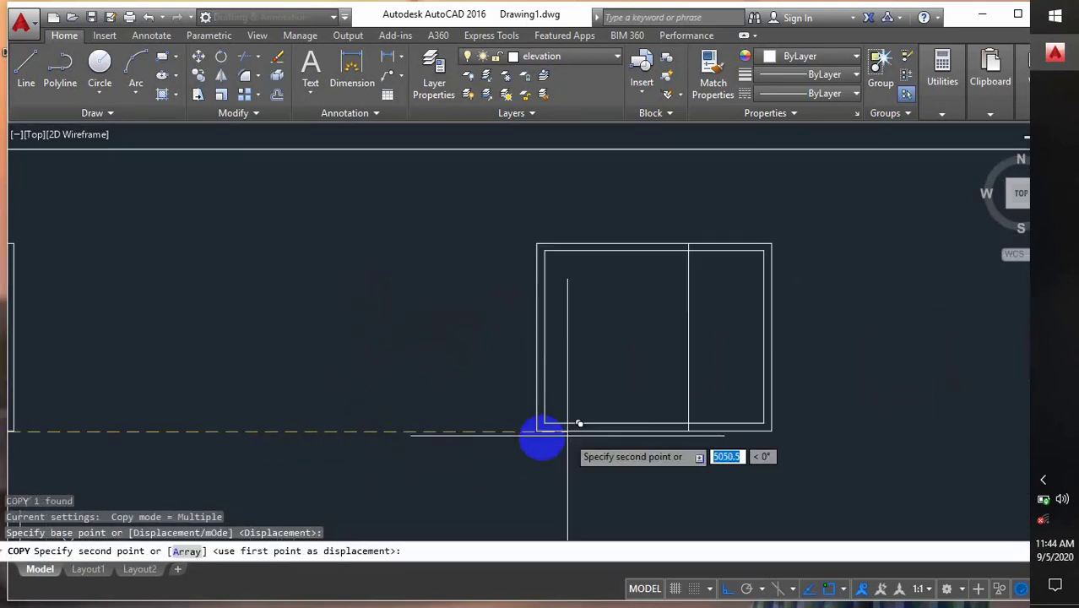
left_click(534, 432)
scroll(448, 436, "down", 3)
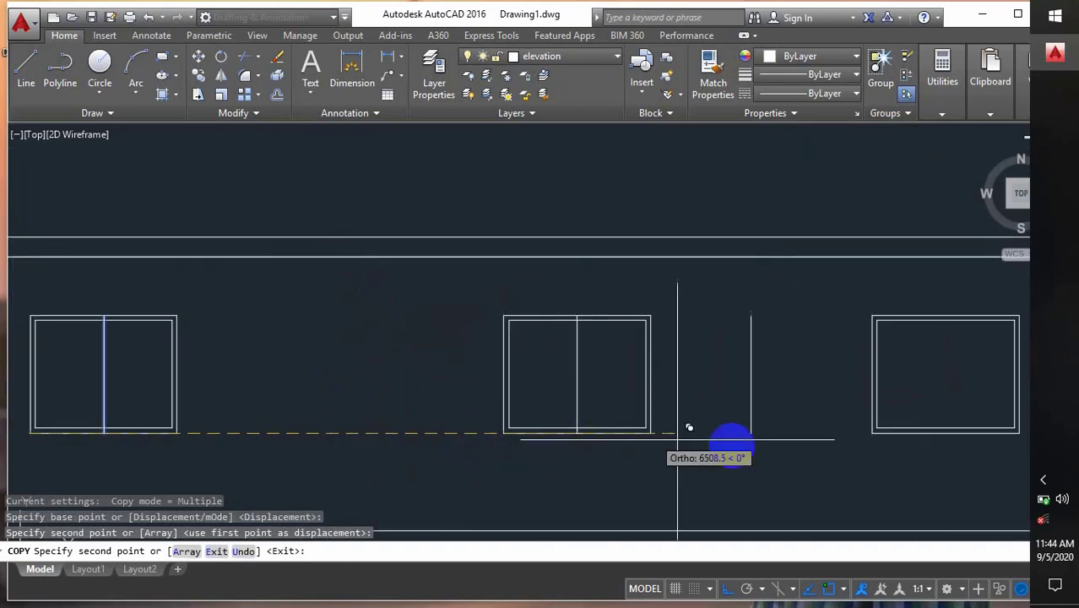
left_click(870, 435)
middle_click_drag(869, 435, 568, 450)
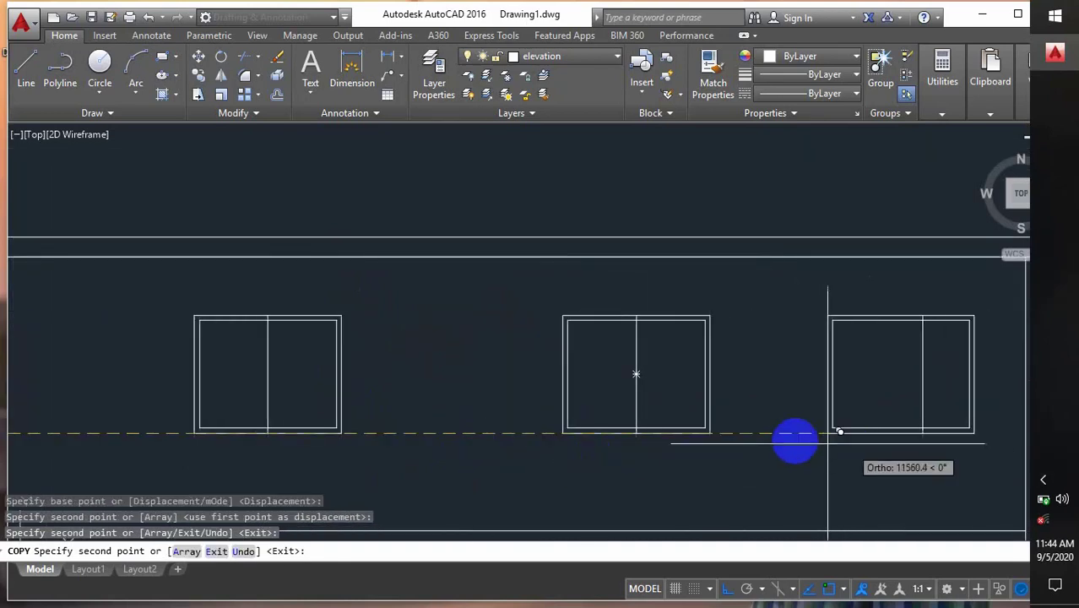
middle_click_drag(839, 422, 662, 438)
key("Escape")
- Offset the rightmost window's centre line 25 to both sides to form a mullion
scroll(663, 422, "up", 2)
type("o")
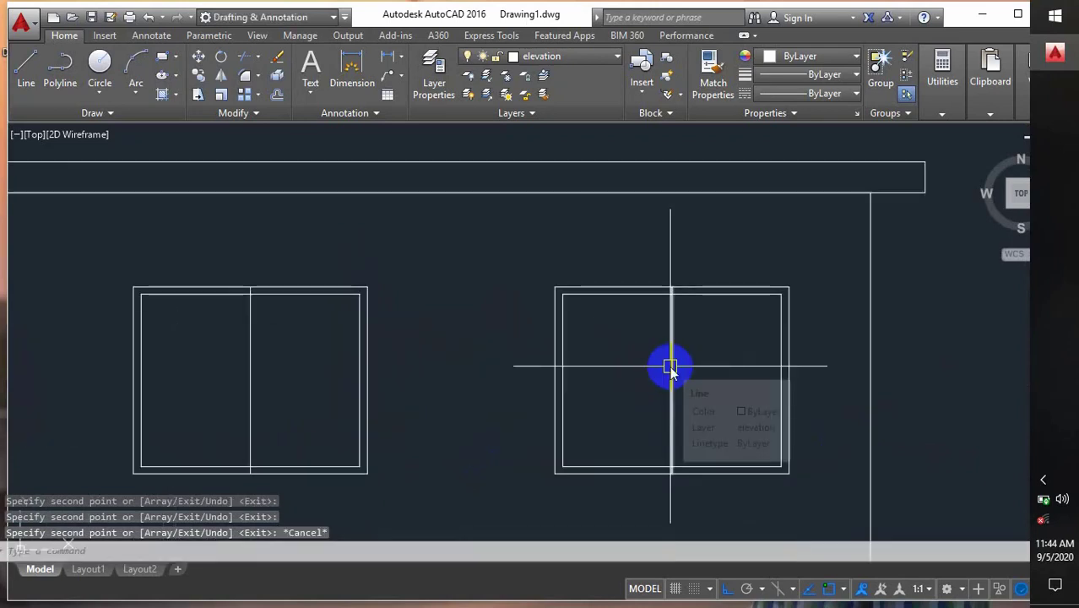
key("Return")
type("2")
key("Return")
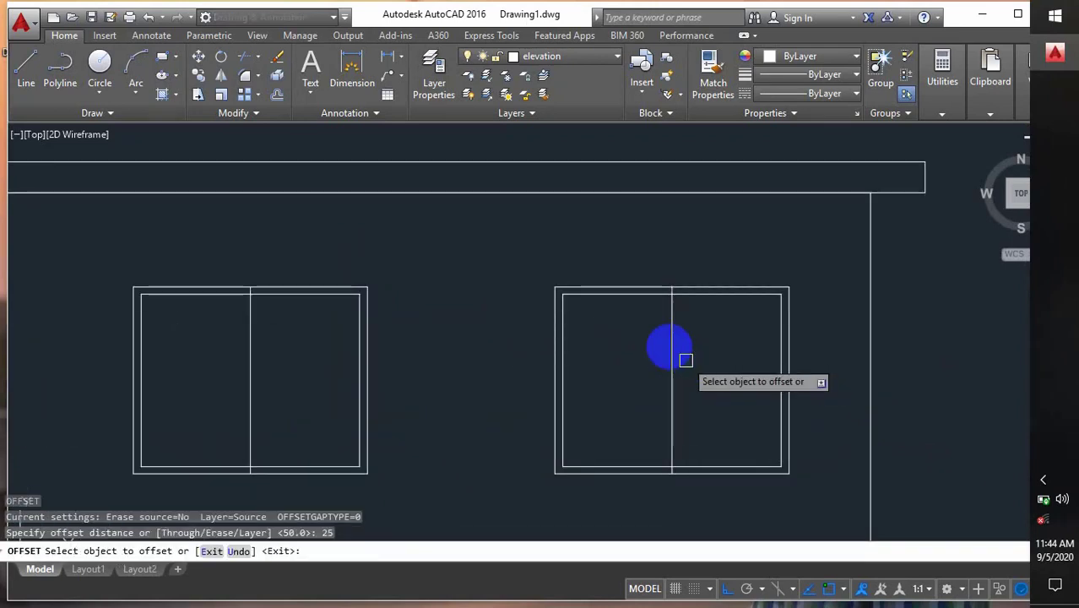
scroll(667, 345, "up", 4)
left_click(682, 271)
left_click(631, 294)
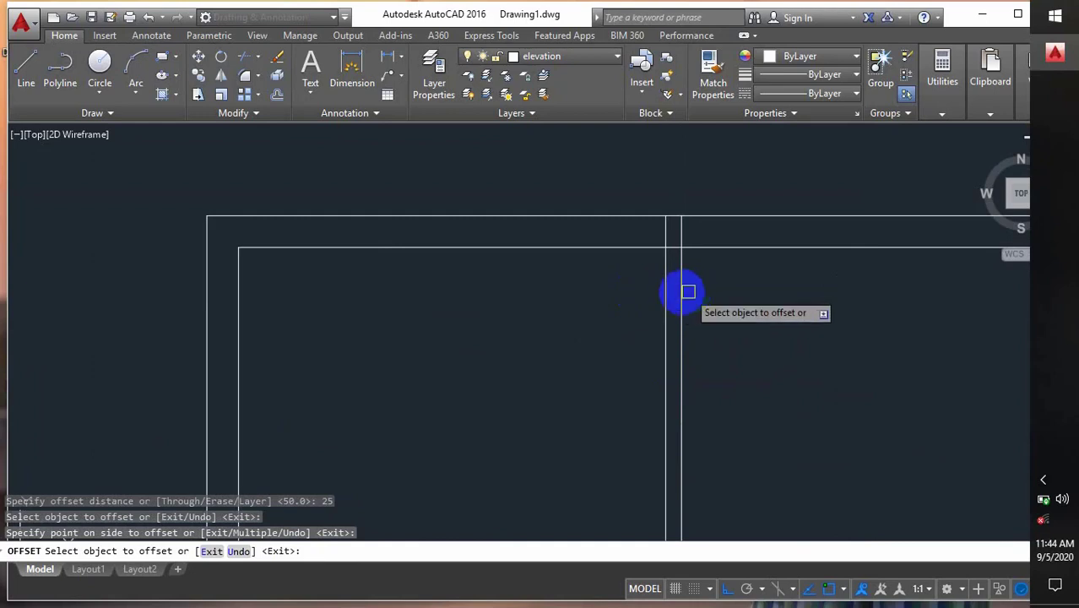
left_click(688, 292)
left_click(736, 296)
key("Escape")
- Copy the rightmost window's two mullion lines to the other three windows, using the upper left corner of the outer frame as base point
left_click(698, 279)
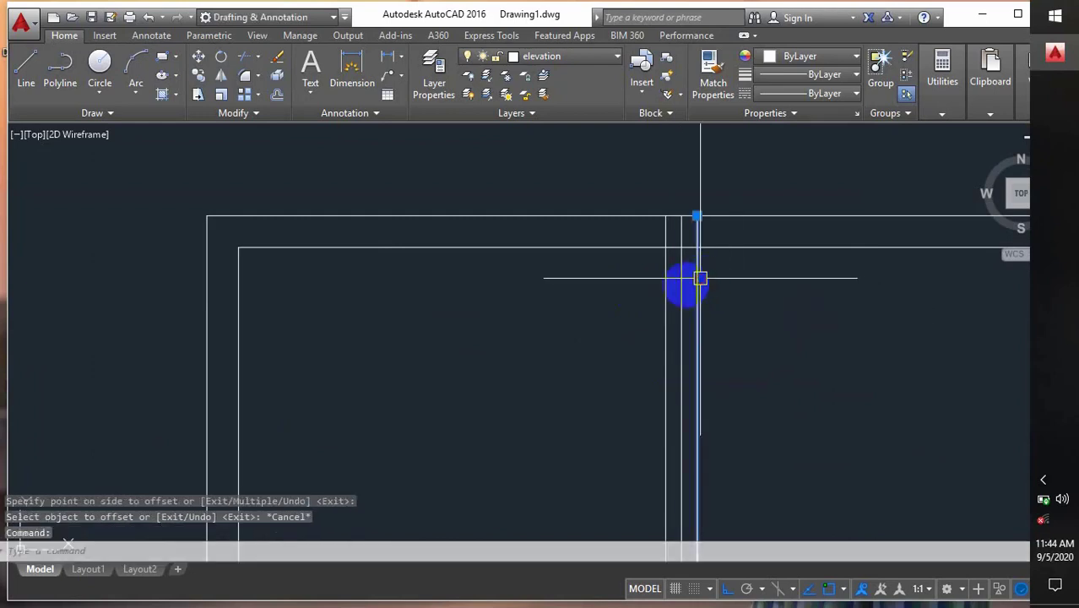
left_click(667, 288)
scroll(638, 242, "down", 3)
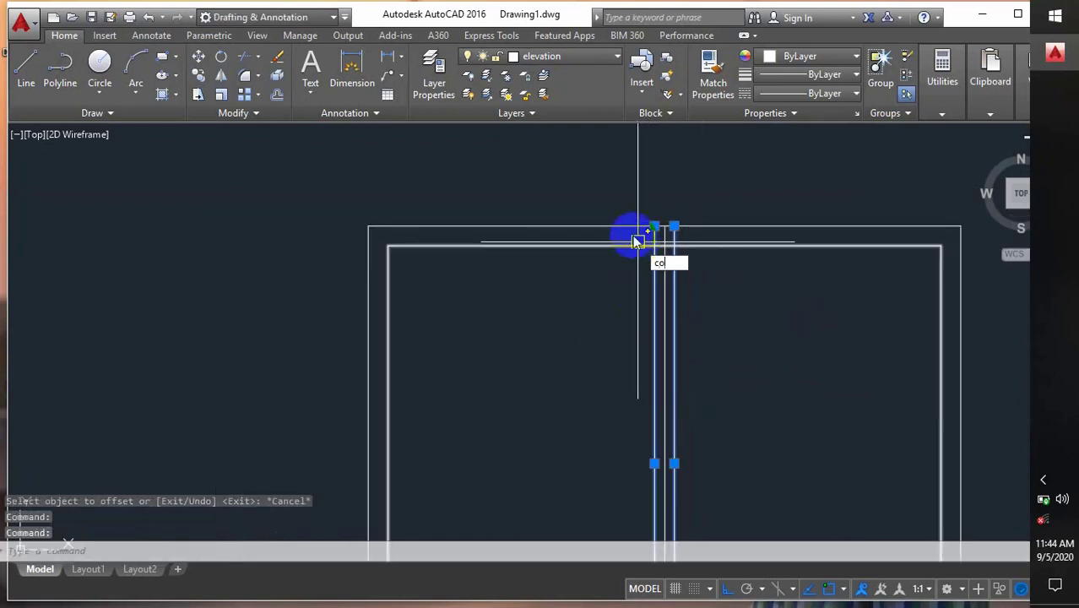
type("co")
key("Return")
left_click(363, 228)
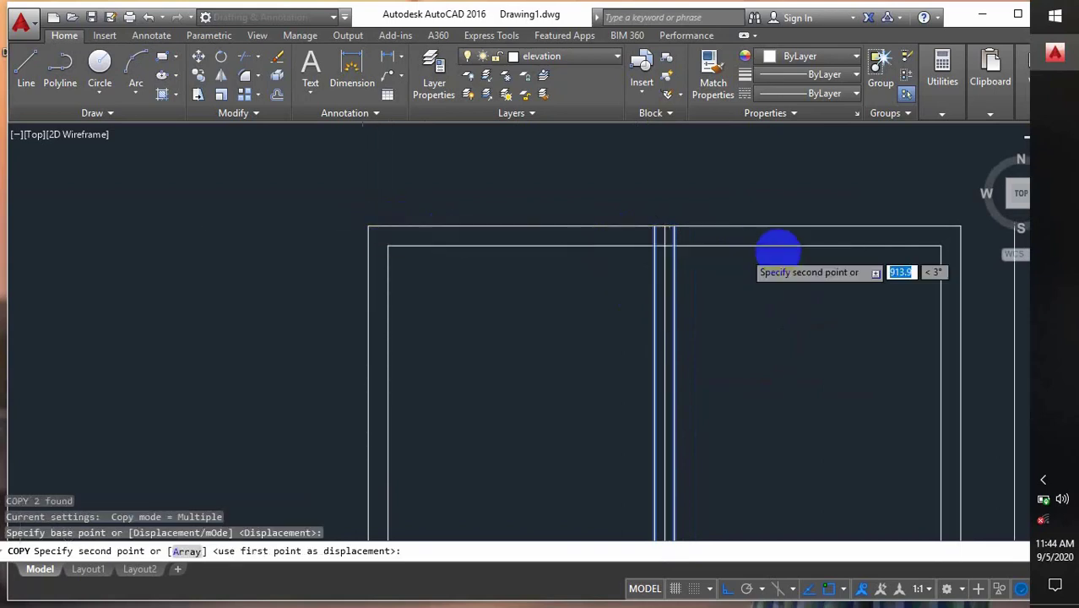
scroll(777, 251, "down", 4)
left_click(196, 242)
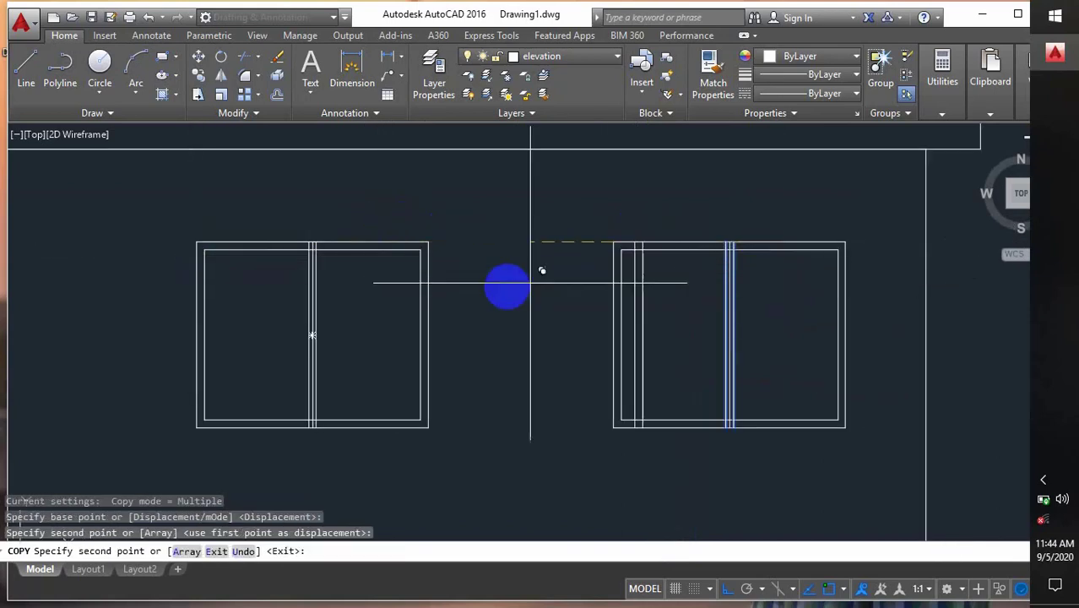
mouse_move(542, 270)
middle_mouse_down()
mouse_move(901, 303)
mouse_move(599, 296)
mouse_move(253, 250)
middle_mouse_up()
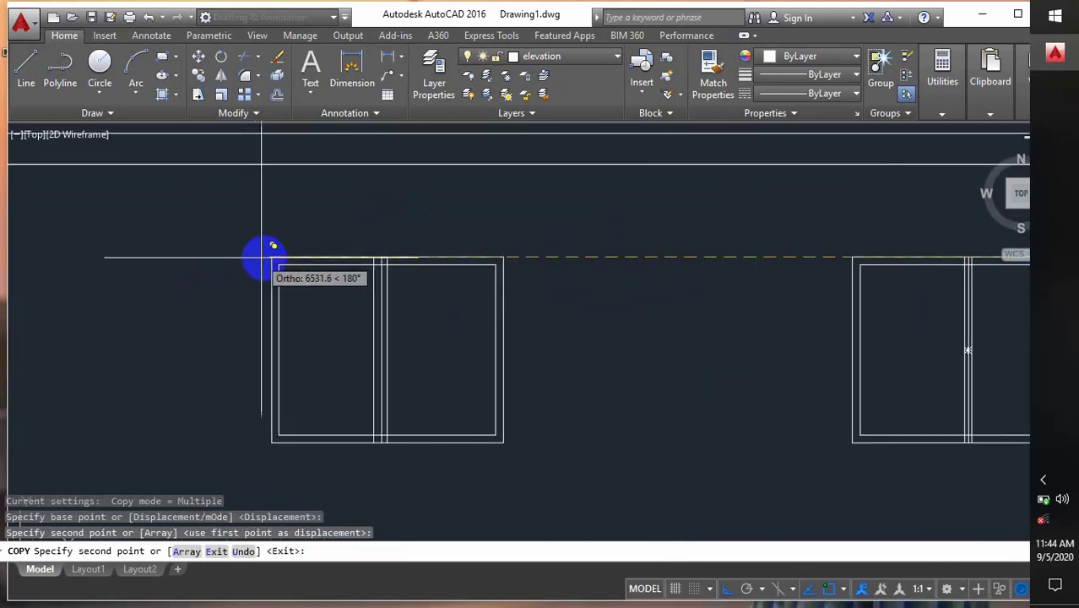
left_click(271, 257)
scroll(229, 294, "down", 3)
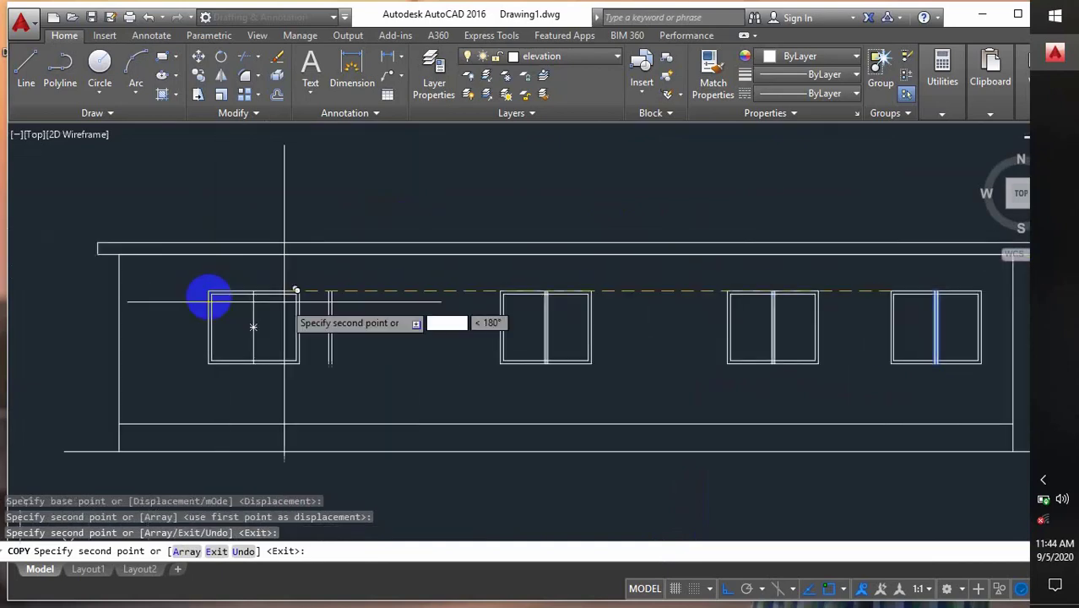
scroll(207, 291, "up", 5)
key("Escape")
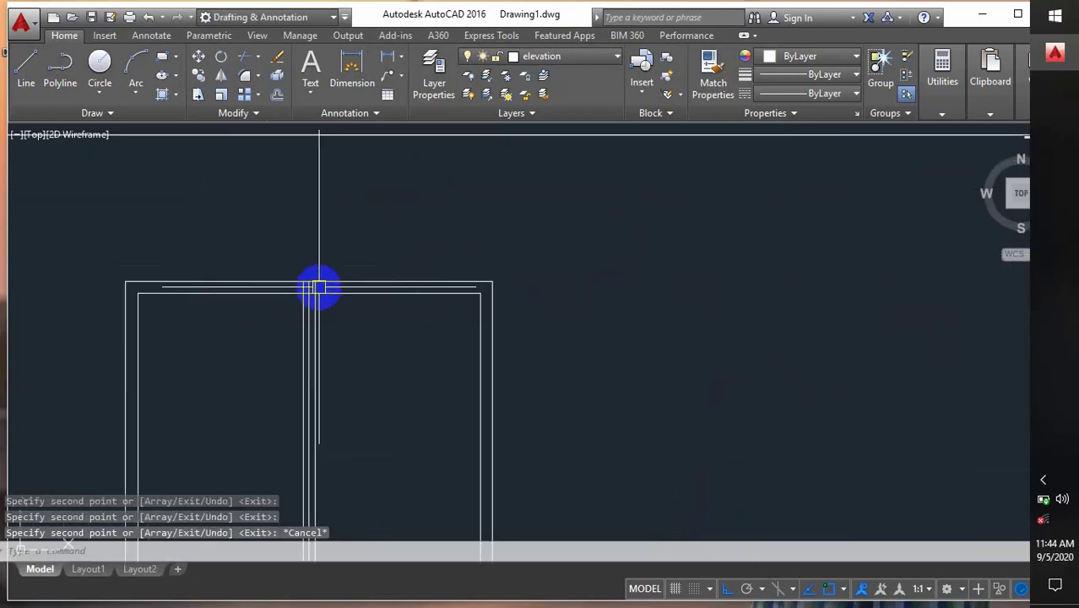
- Erase the original centre lines from all four windows, leaving only the paired mullion lines
scroll(272, 289, "up", 2)
left_click(268, 289)
scroll(212, 294, "down", 5)
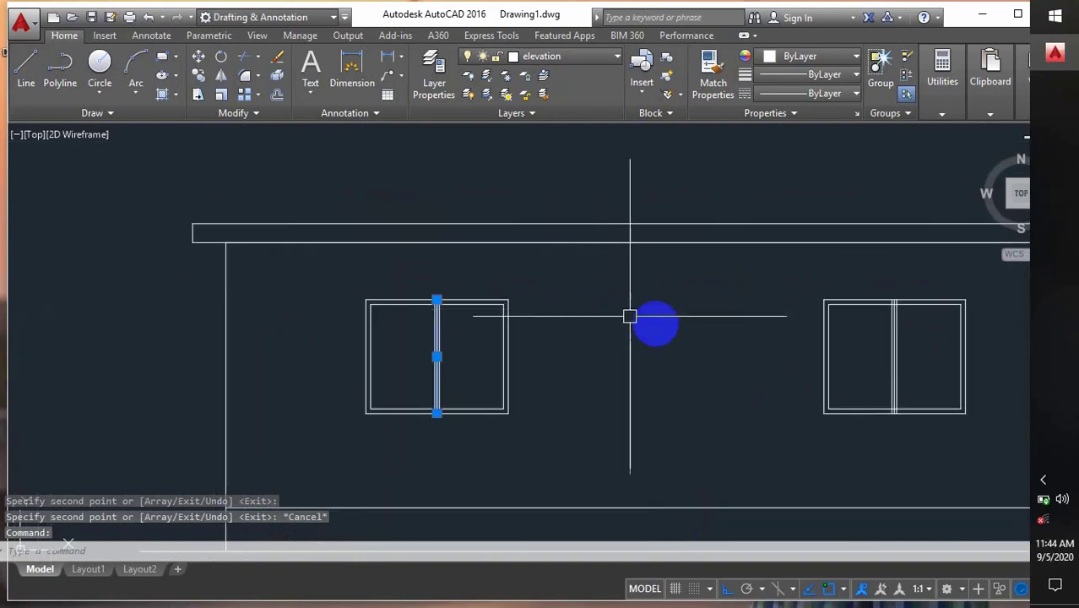
scroll(700, 329, "down", 1)
middle_click_drag(707, 330, 517, 333)
scroll(633, 313, "up", 6)
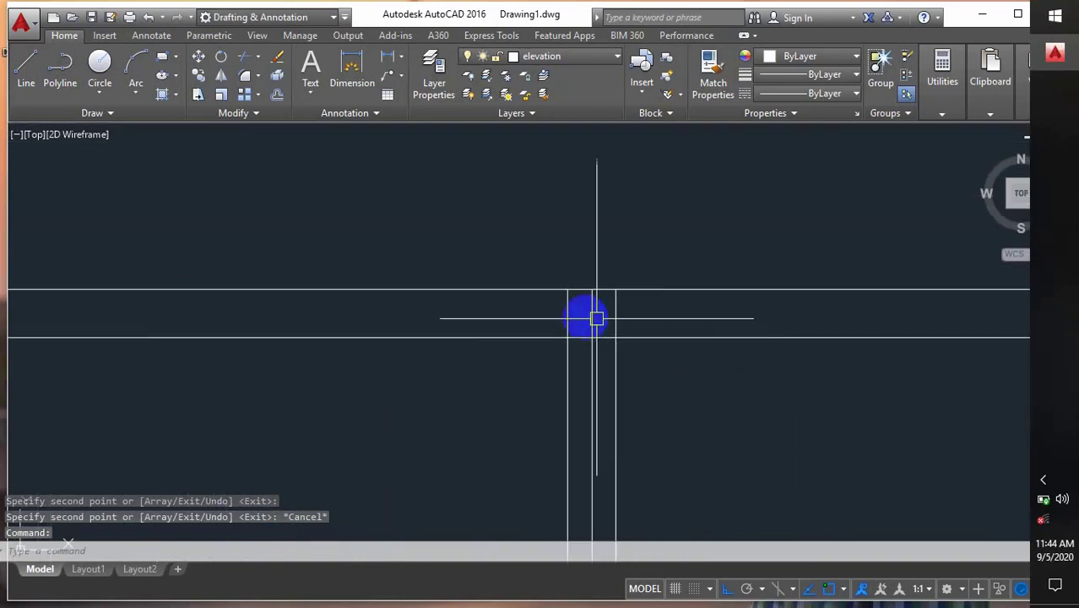
scroll(285, 296, "down", 6)
scroll(609, 327, "down", 6)
middle_click_drag(664, 343, 564, 343)
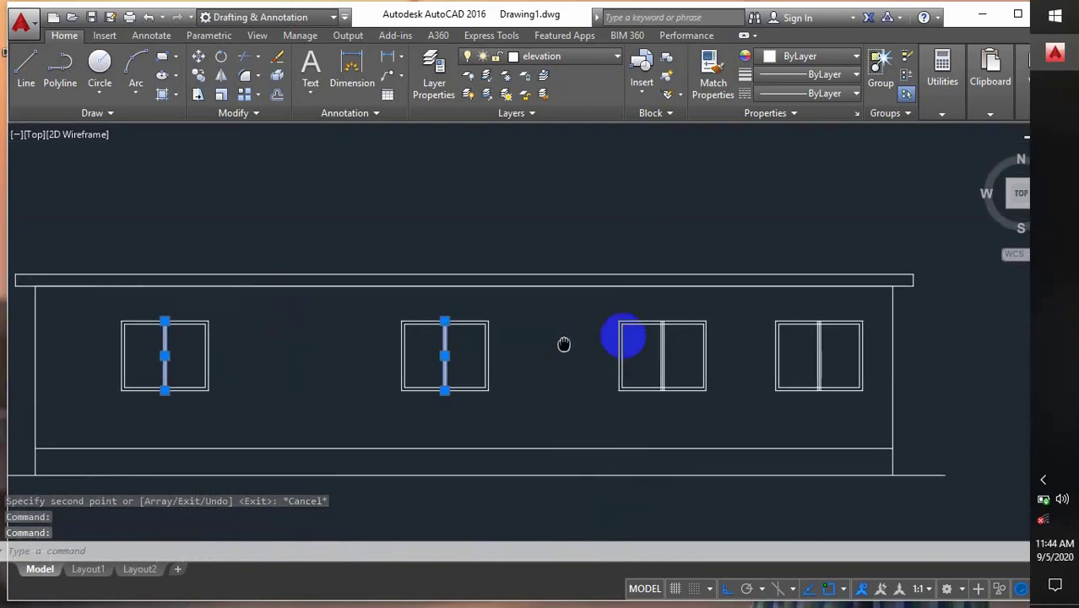
scroll(663, 325, "up", 5)
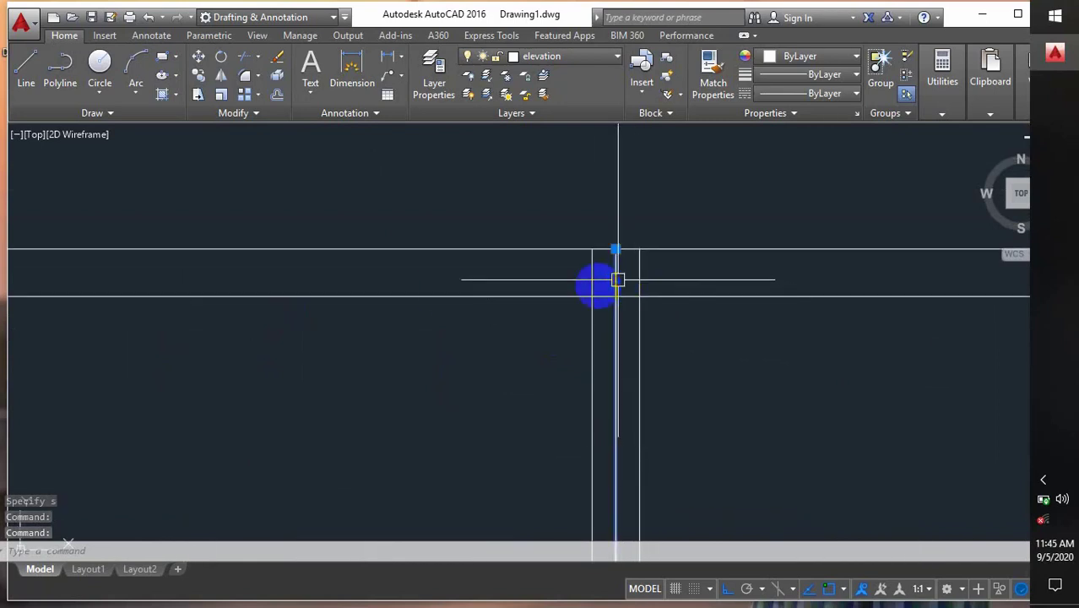
scroll(618, 280, "down", 6)
middle_click_drag(618, 295, 450, 306)
middle_click_drag(628, 319, 444, 325)
scroll(641, 301, "up", 5)
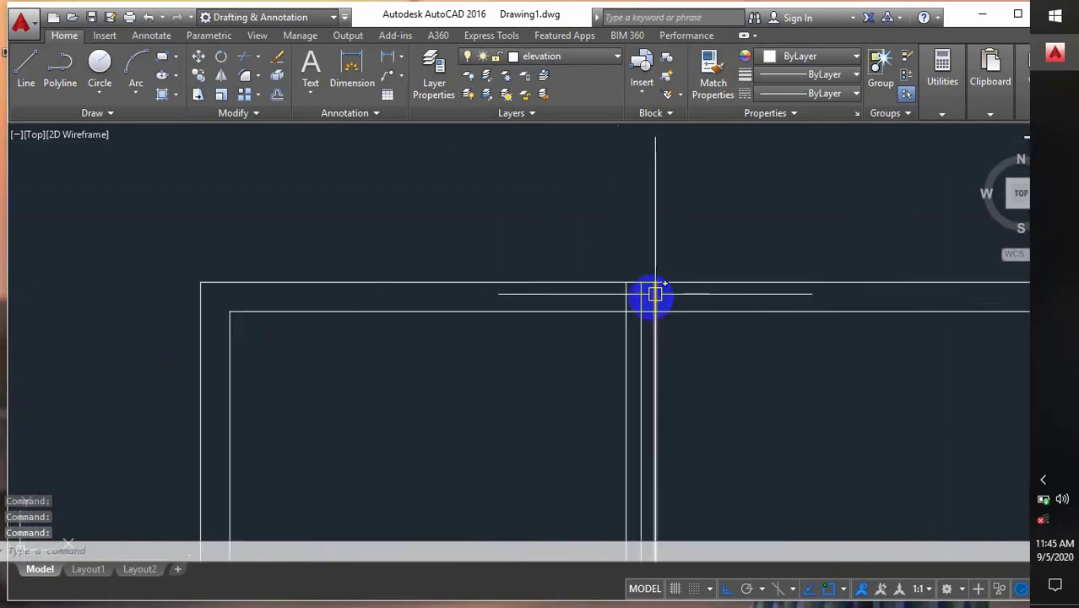
type("e")
key("Return")
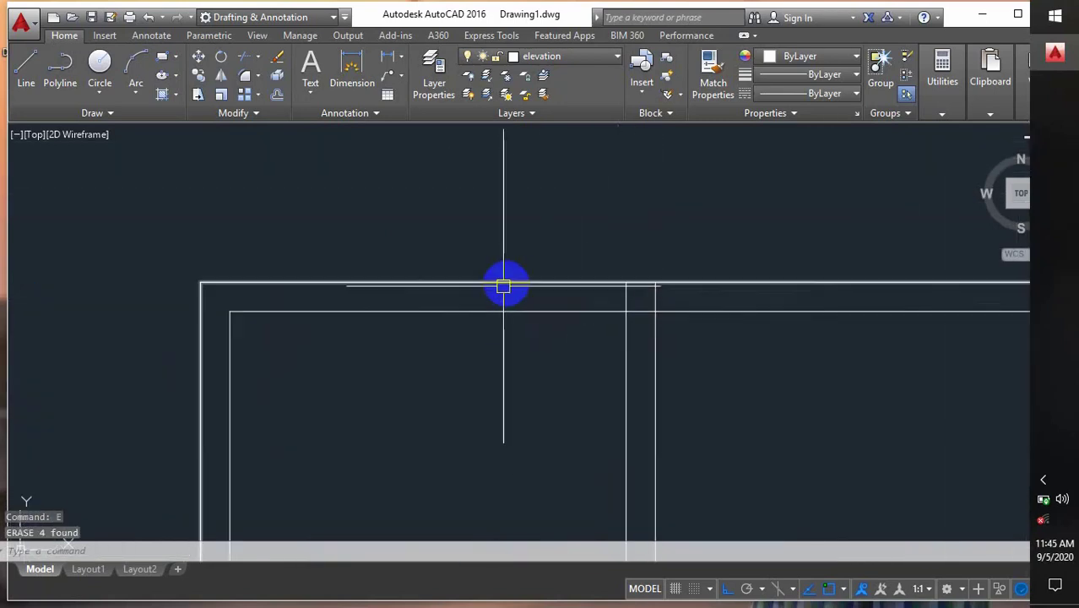
- Trim the rightmost window's top inner frame edge between the mullion lines, and the right mullion line above that edge
scroll(590, 303, "down", 5)
middle_click_drag(482, 348, 679, 356)
middle_click_drag(296, 352, 219, 374)
scroll(687, 329, "up", 5)
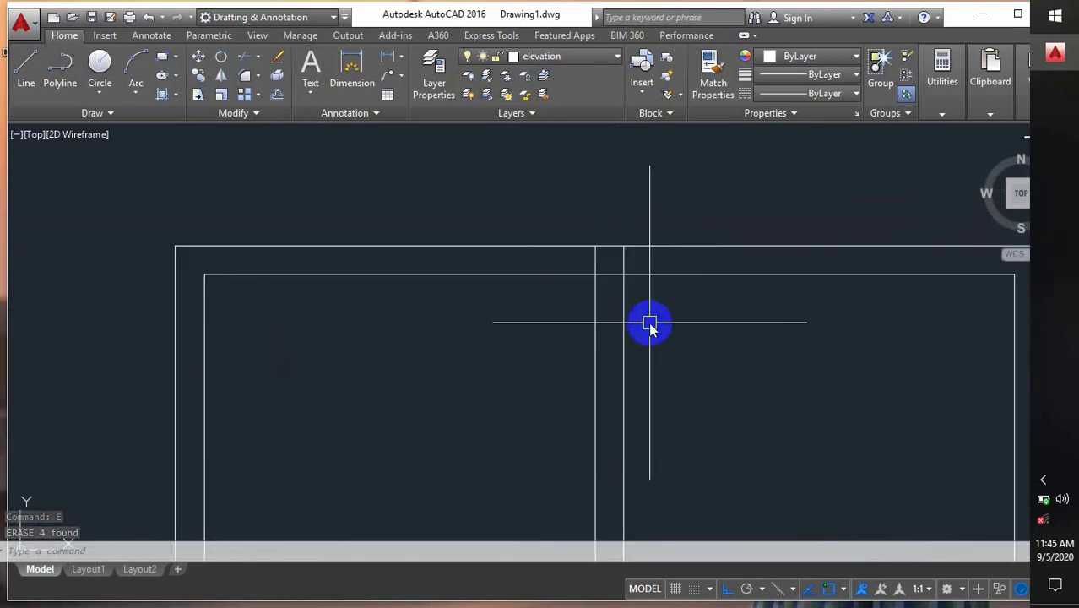
type("tr")
key("Return")
key("Return")
scroll(595, 247, "up", 3)
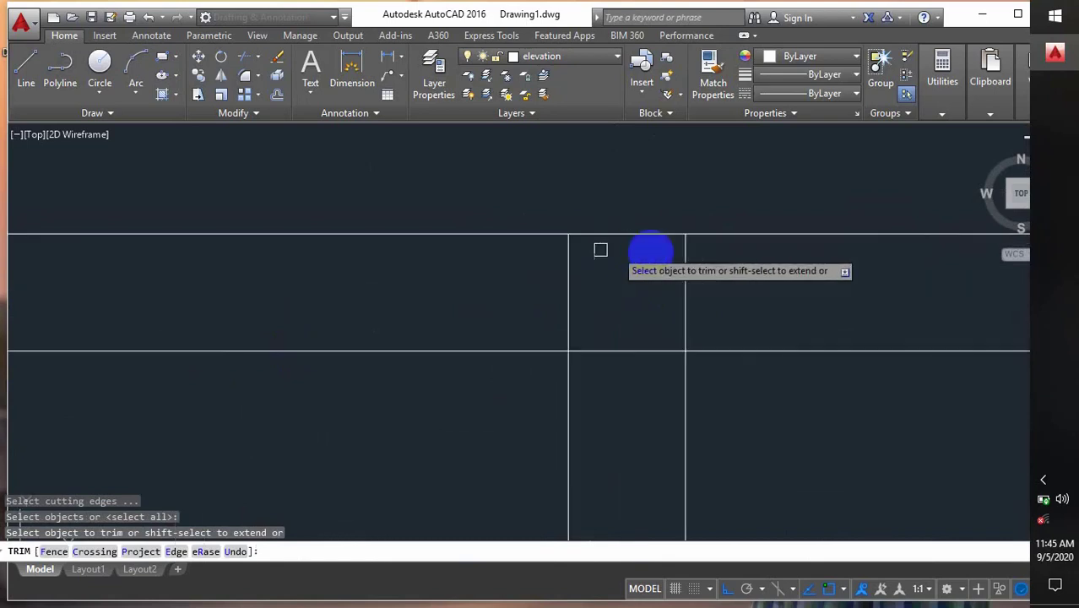
left_click(673, 290)
left_click(653, 311)
left_click(621, 393)
scroll(568, 233, "down", 7)
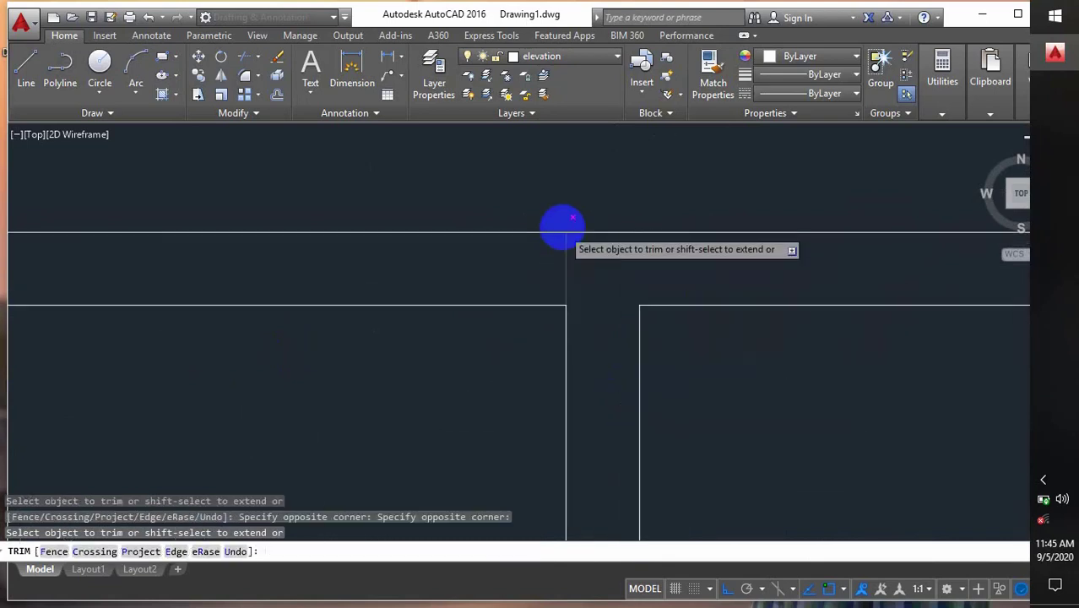
- Trim the rightmost window's bottom inner frame edge between the mullion lines, and the right mullion line below that edge
scroll(576, 333, "up", 10)
left_click(497, 285)
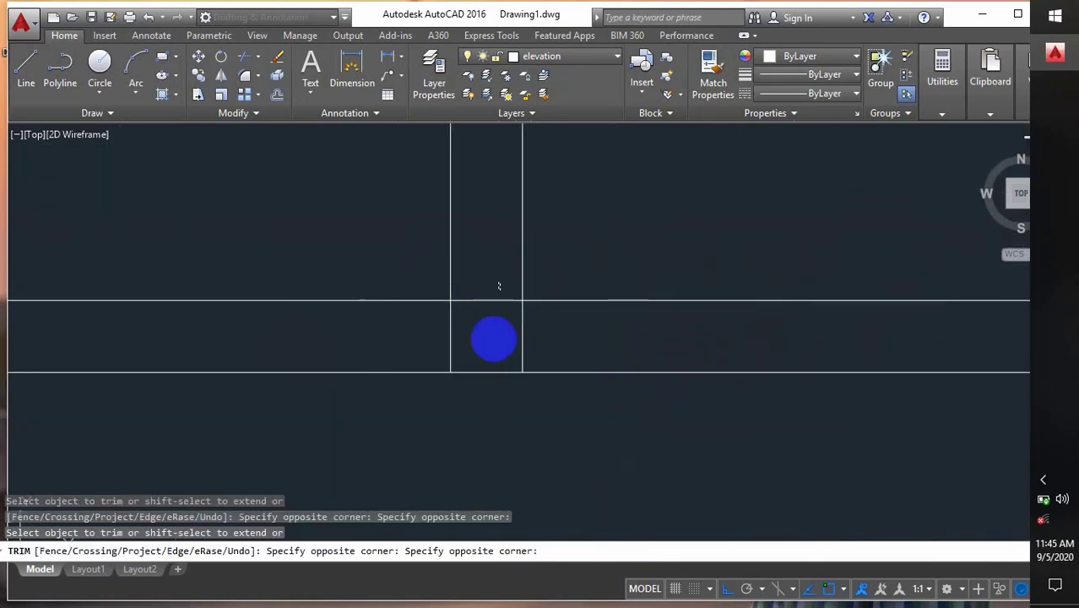
left_click(493, 338)
left_click(568, 327)
left_click(494, 351)
scroll(711, 321, "down", 8)
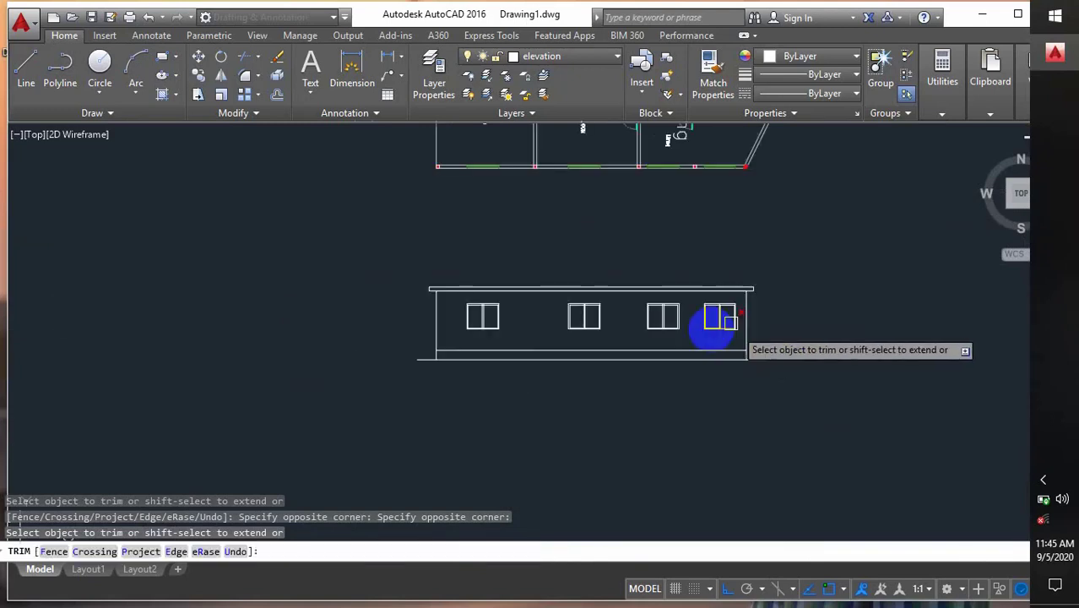
- Trim the third window's top inner frame edge between the mullion lines, and the right mullion line above that edge
scroll(641, 300, "up", 10)
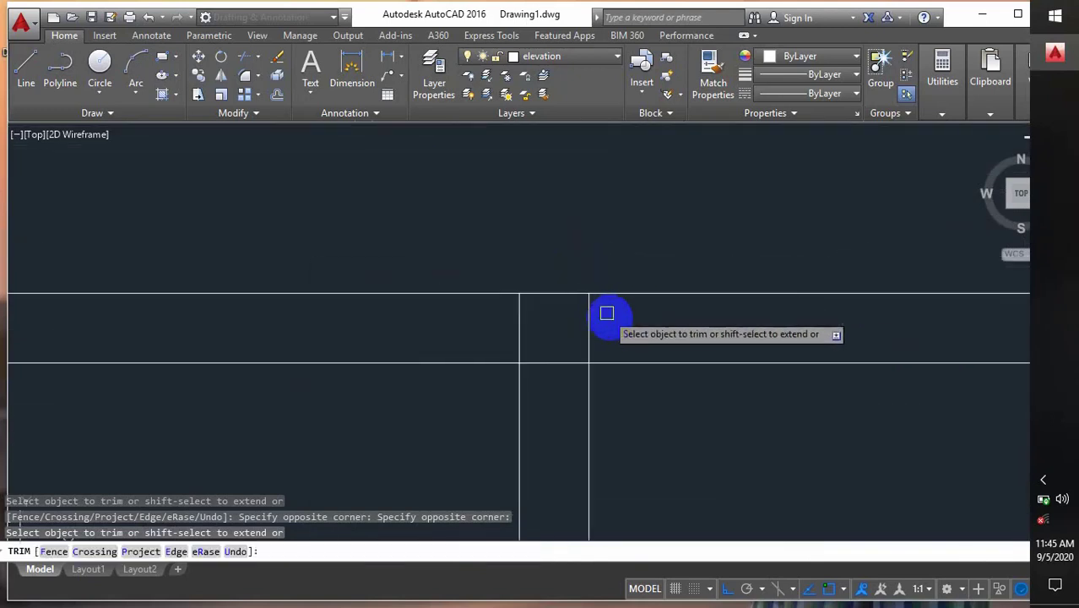
left_click(607, 311)
left_click(570, 336)
left_click(578, 322)
left_click(565, 393)
scroll(557, 284, "down", 8)
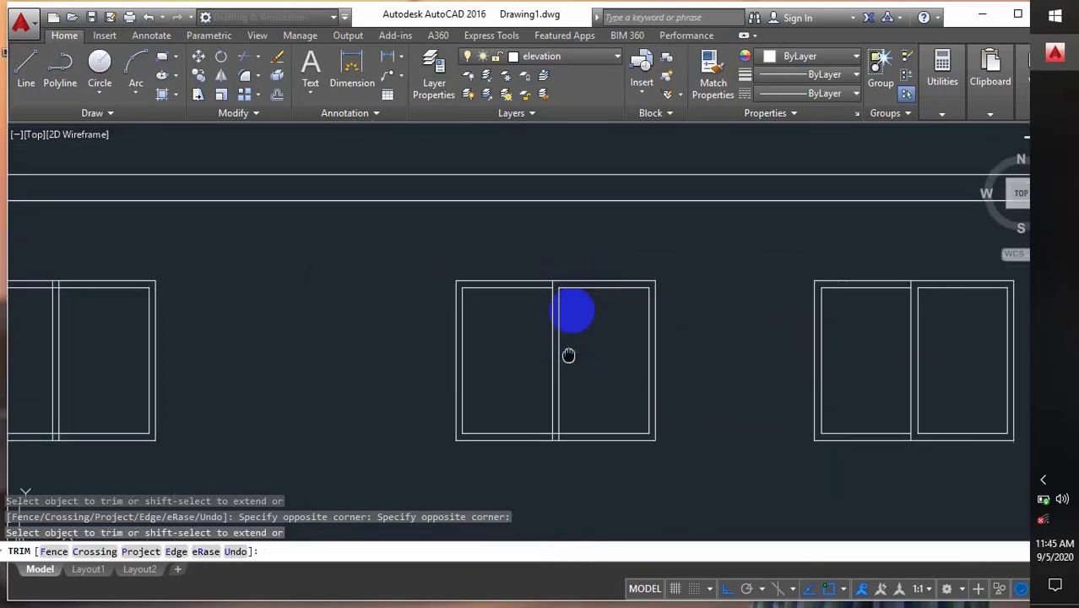
- Trim the third window's bottom inner frame edge between the mullion lines, and the right mullion line below that edge
scroll(563, 374, "up", 8)
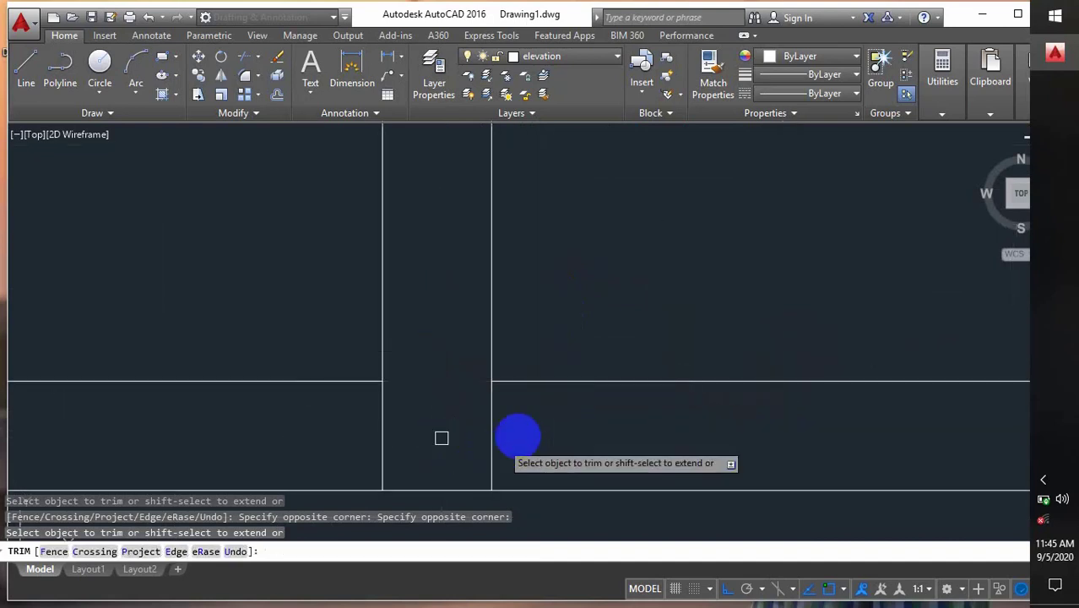
left_click(517, 432)
left_click(484, 448)
scroll(597, 313, "down", 8)
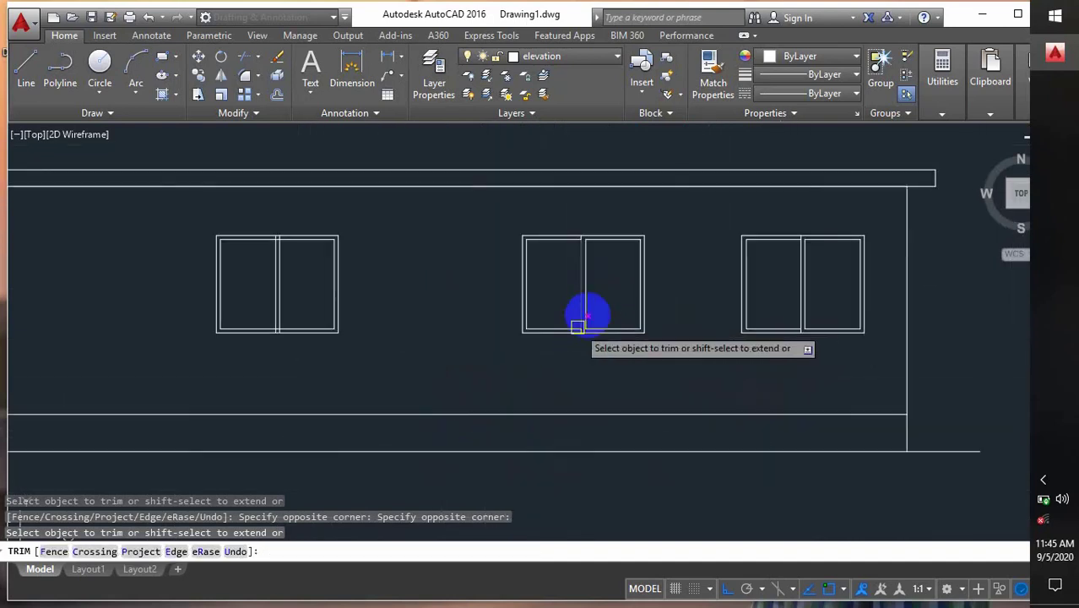
- Trim the second window's top inner frame edge between the mullion lines, and the right mullion line above that edge
scroll(507, 262, "up", 8)
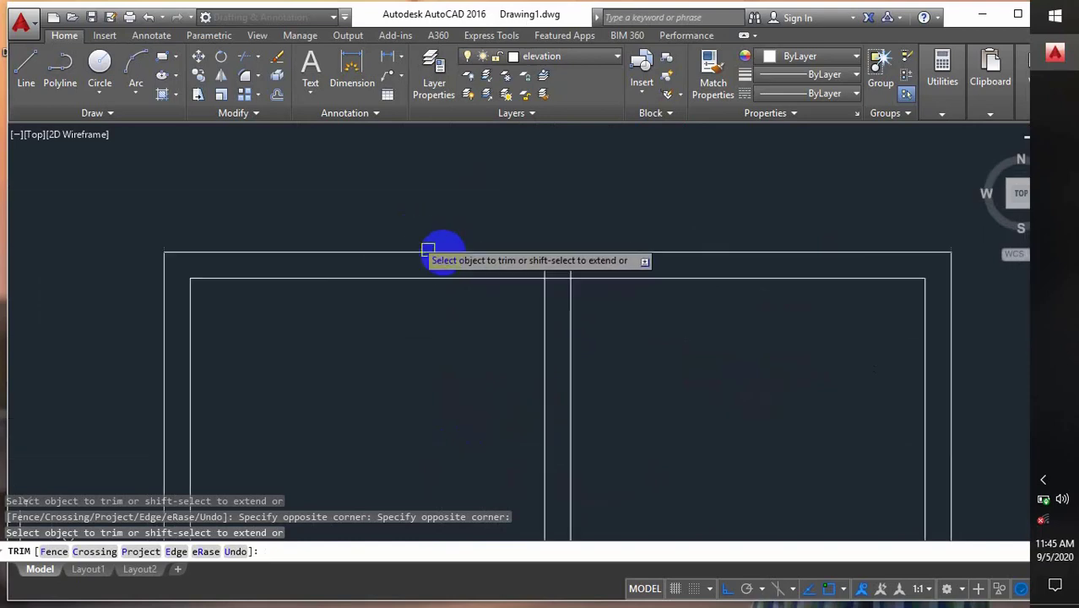
scroll(559, 279, "up", 2)
left_click(587, 238)
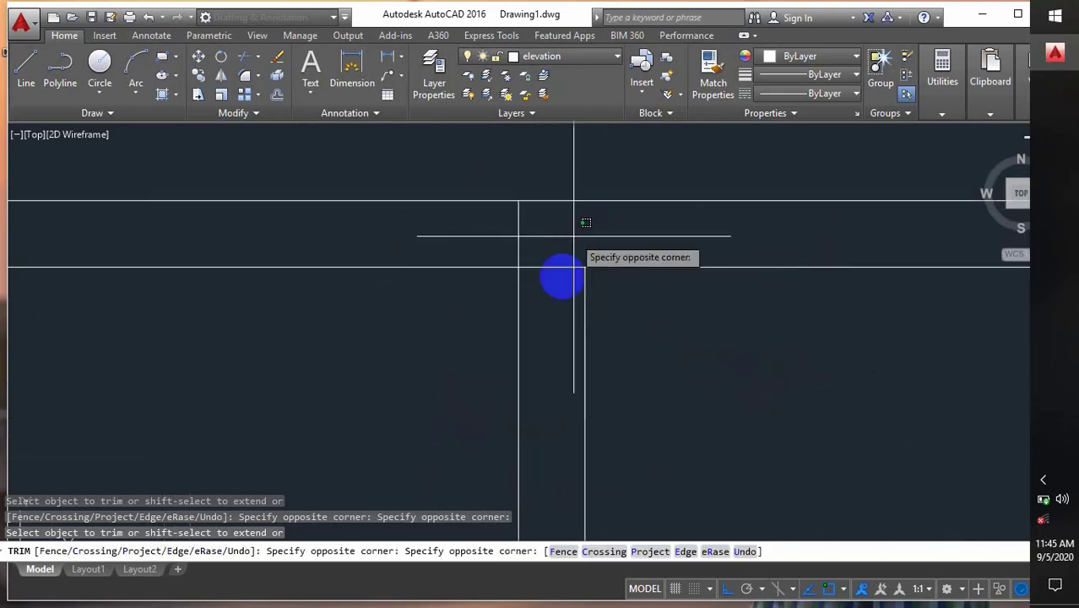
left_click(555, 297)
scroll(518, 218, "down", 5)
- Trim the second window's bottom inner frame edge between the mullion lines, and the right mullion line below that edge
middle_click_drag(519, 394, 522, 206)
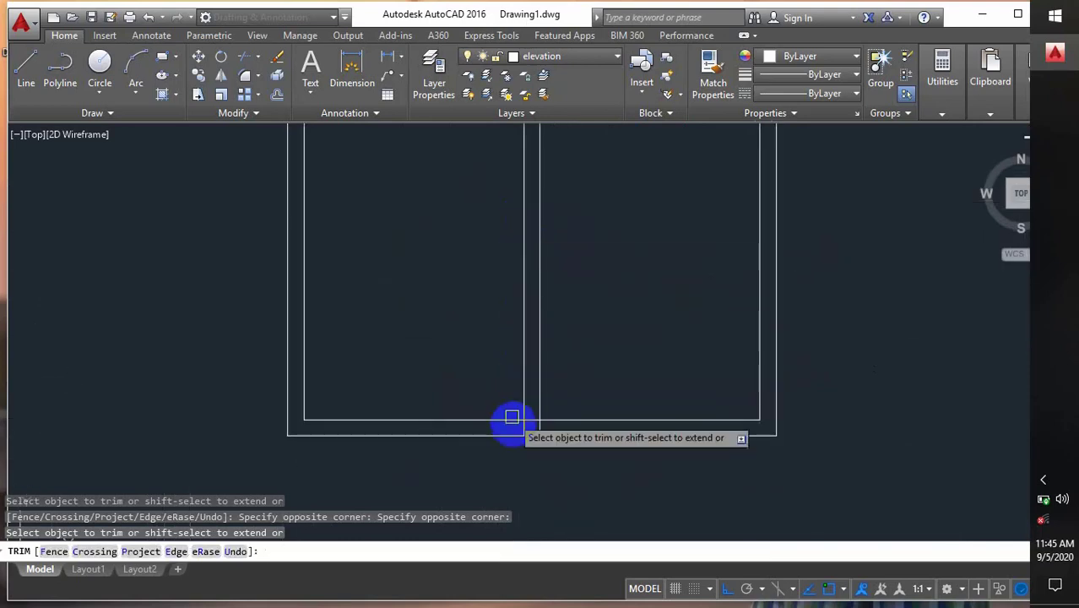
scroll(530, 434, "up", 5)
left_click(552, 336)
left_click(586, 384)
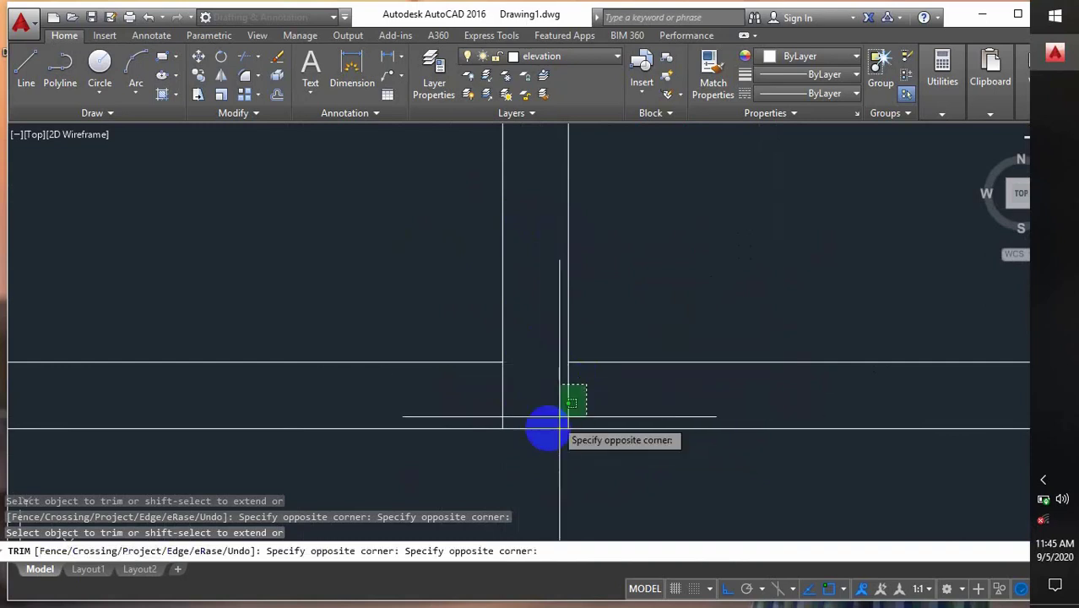
left_click(551, 423)
scroll(600, 417, "down", 7)
scroll(373, 350, "down", 4)
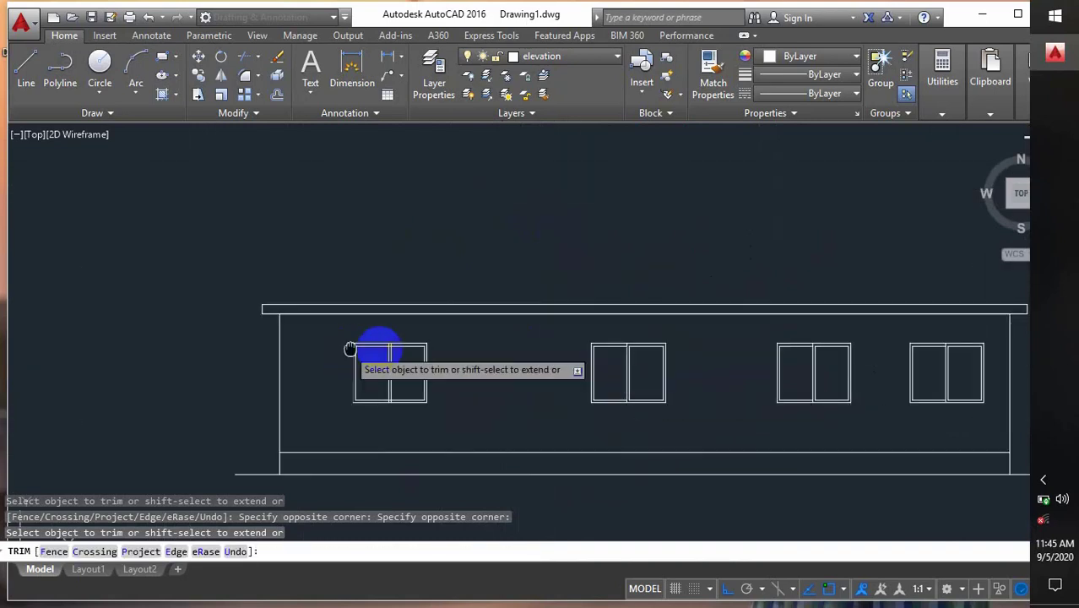
- Trim the first window's top inner frame edge between the mullion lines, and the right mullion line above that edge
scroll(482, 323, "up", 9)
left_click(517, 346)
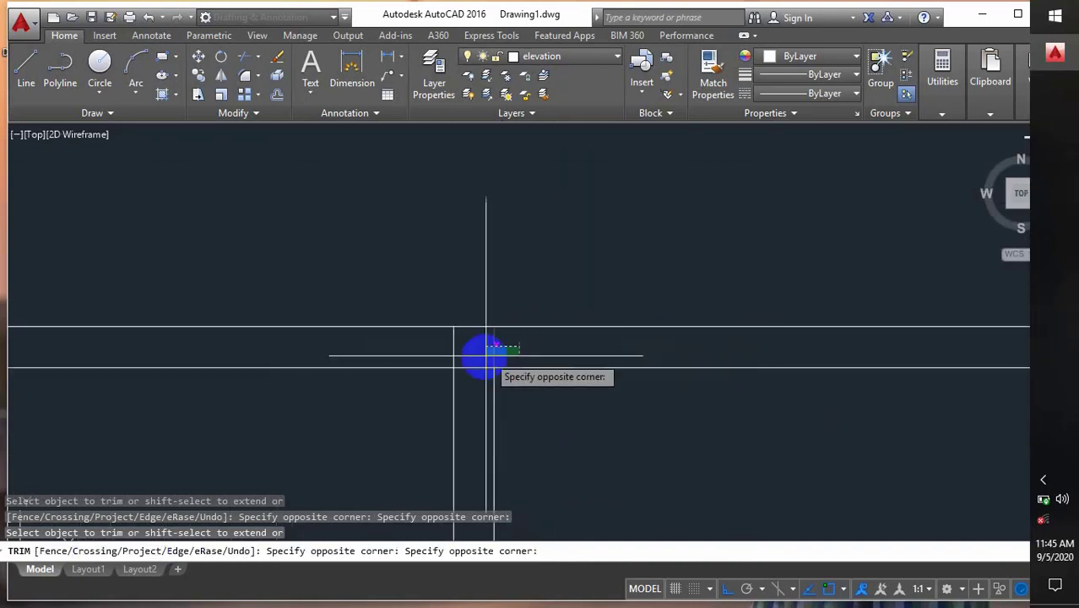
left_click(484, 357)
left_click(481, 357)
left_click(478, 397)
scroll(477, 258, "down", 5)
scroll(473, 351, "down", 4)
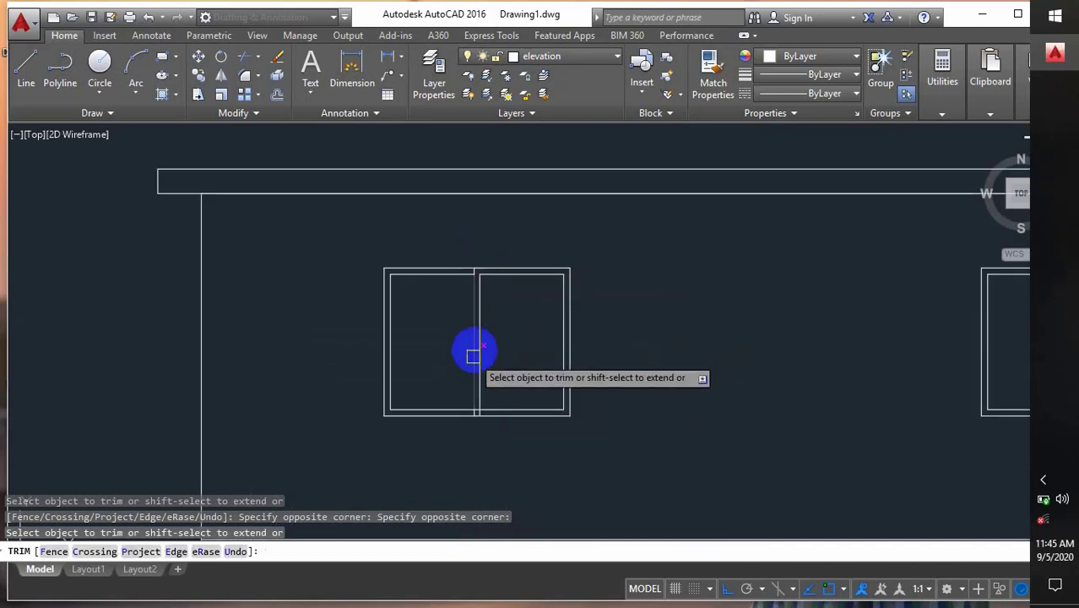
- Trim the first window's bottom inner frame edge between the mullion lines, and the right mullion line below that edge
scroll(489, 337, "up", 8)
left_click(496, 287)
left_click(492, 334)
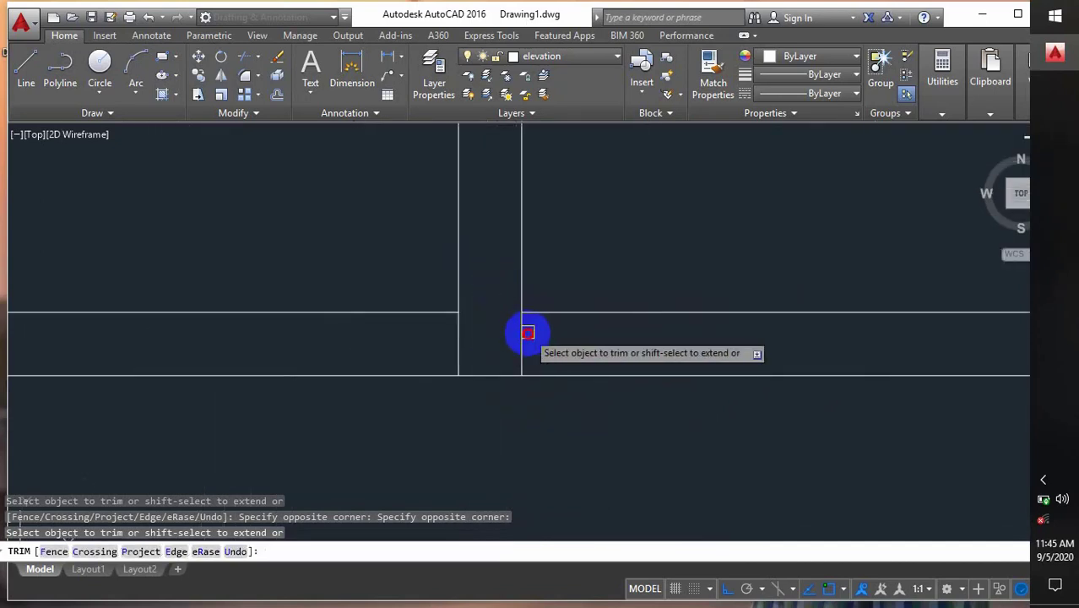
scroll(506, 352, "down", 6)
scroll(507, 393, "down", 5)
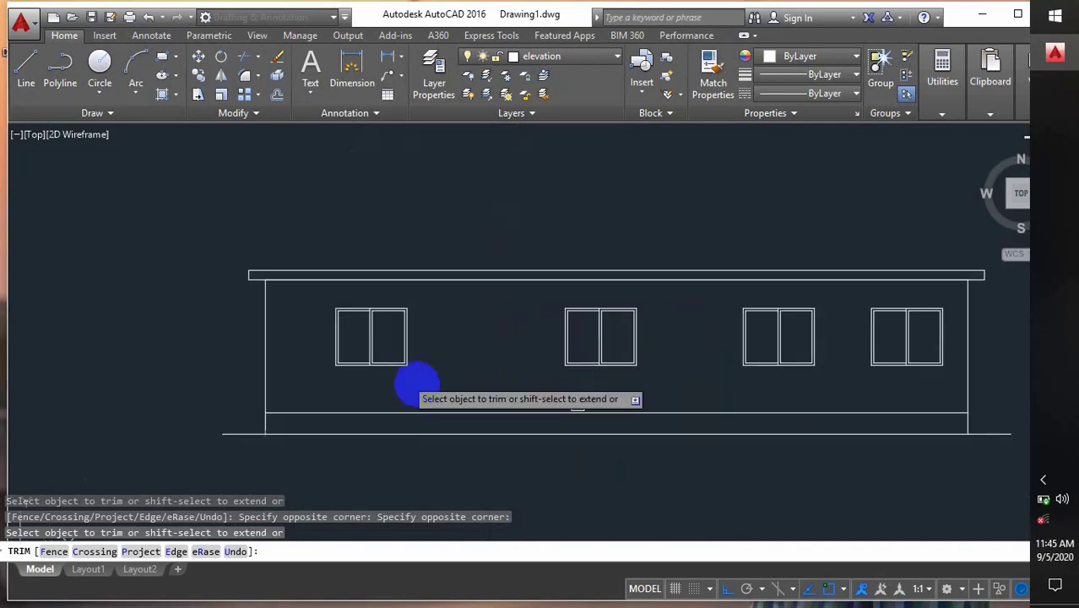
key("Escape")
- Explode the plinth outline at the base of the elevation into separate lines
middle_click_drag(446, 378, 348, 390)
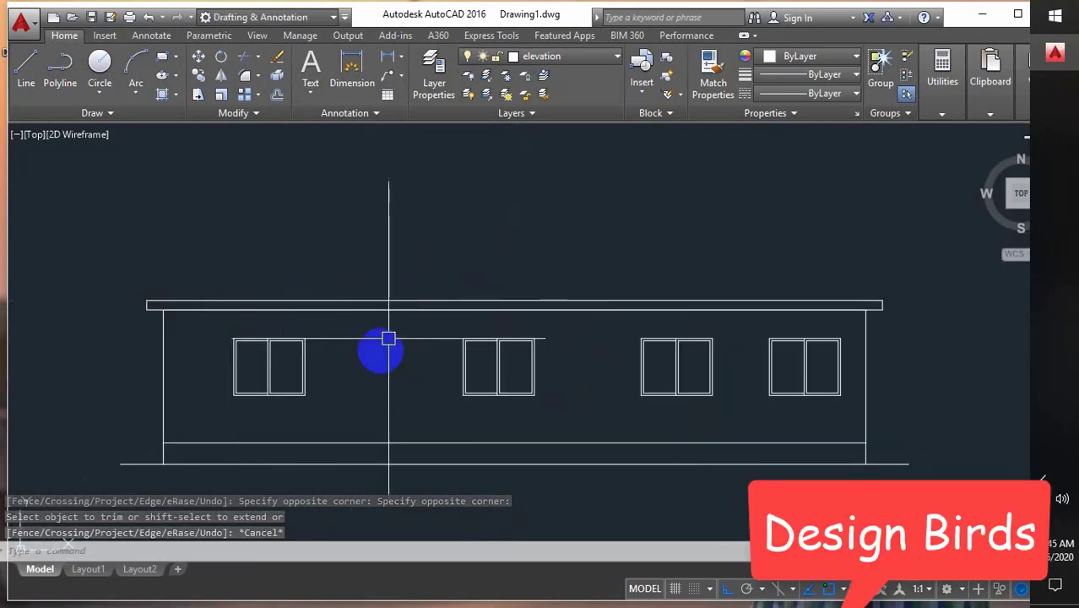
scroll(385, 373, "down", 4)
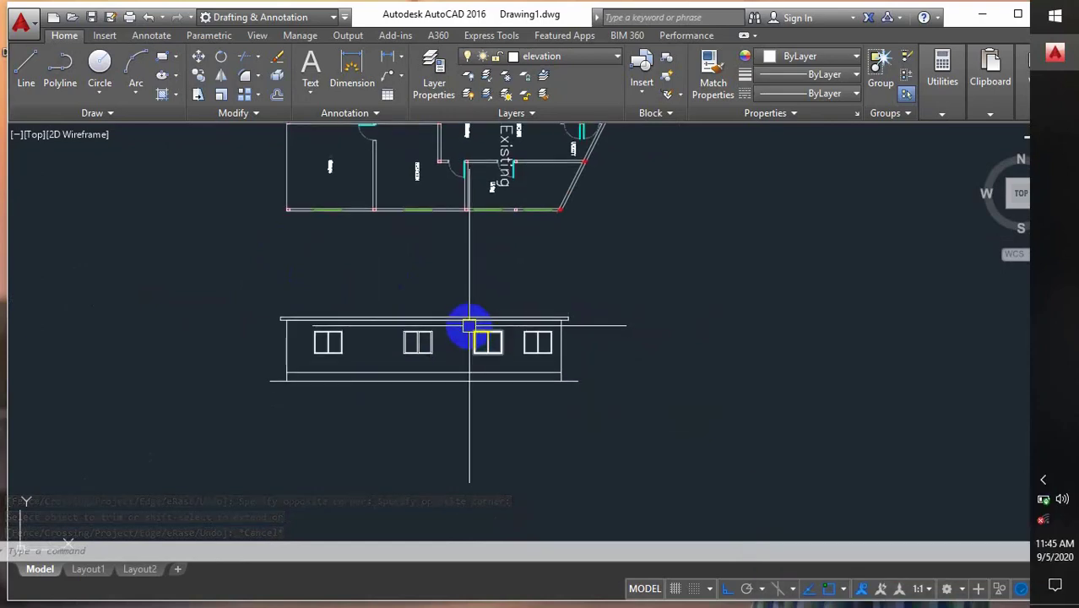
scroll(327, 315, "up", 2)
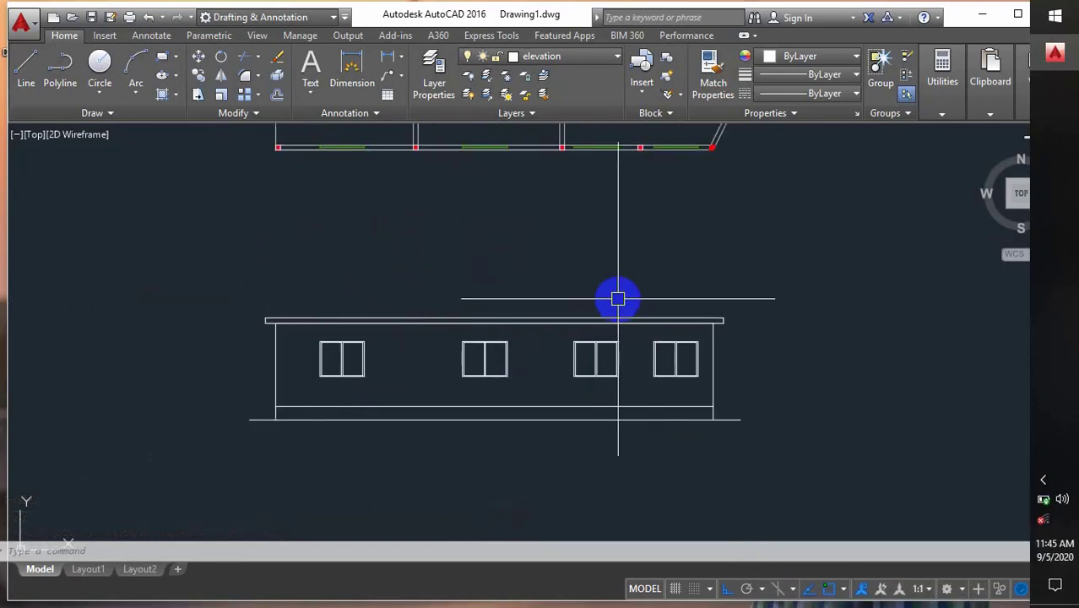
scroll(573, 341, "down", 2)
middle_click_drag(539, 354, 534, 299)
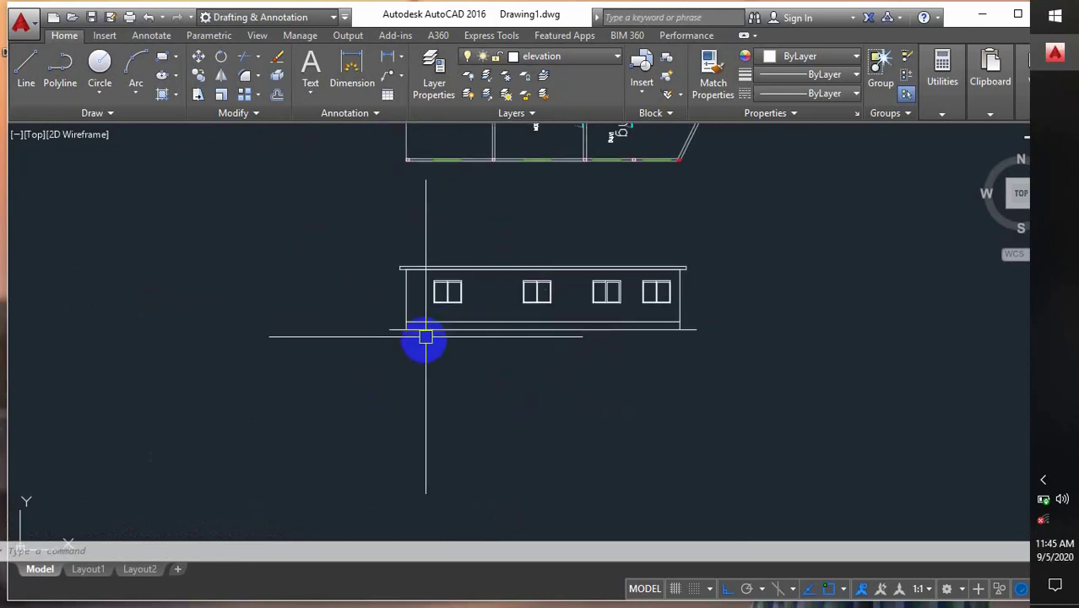
scroll(401, 340, "up", 2)
scroll(401, 341, "up", 4)
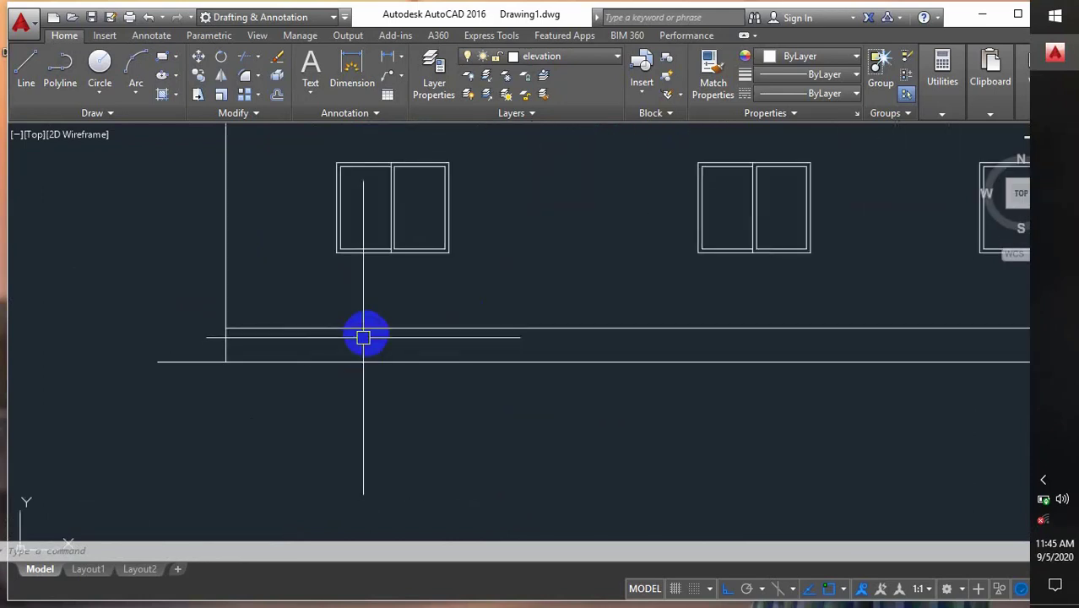
left_click(365, 328)
type("x")
key("Return")
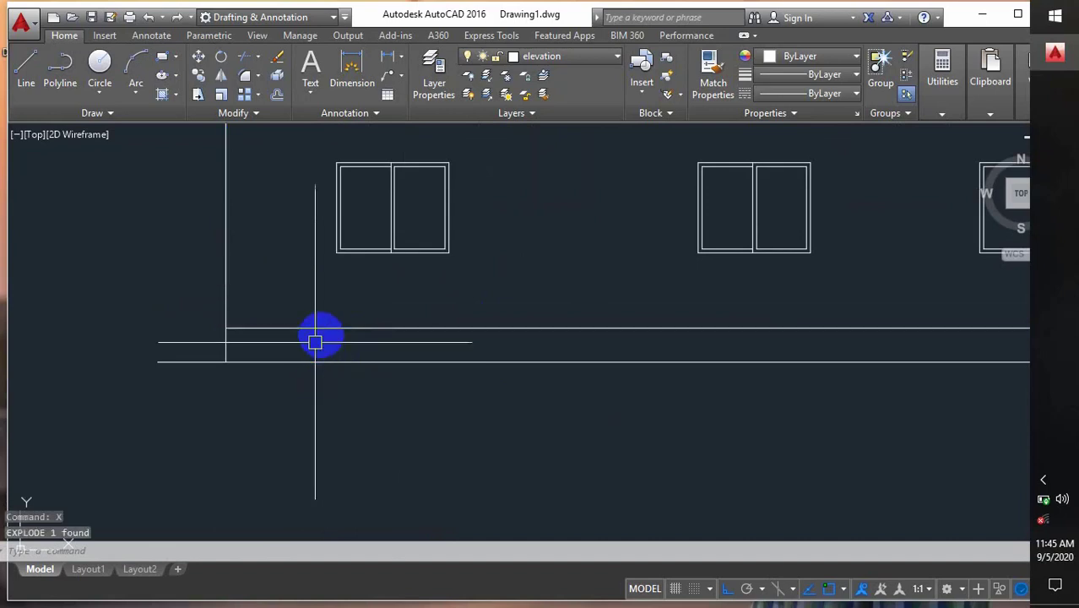
- Assign the CENTER linetype to the plinth's top line
scroll(328, 328, "down", 2)
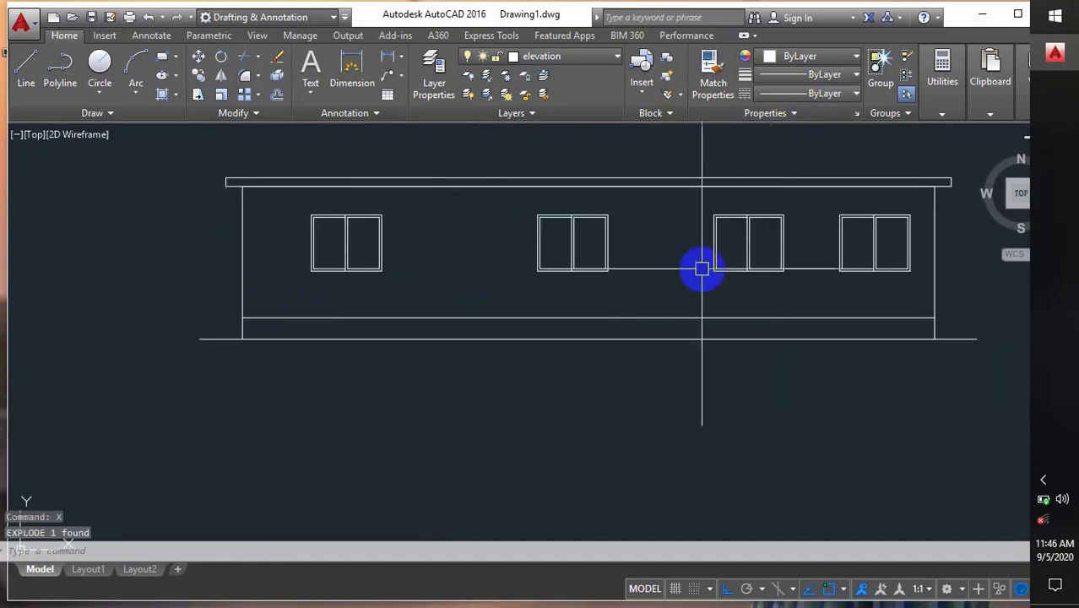
left_click_drag(694, 300, 769, 127)
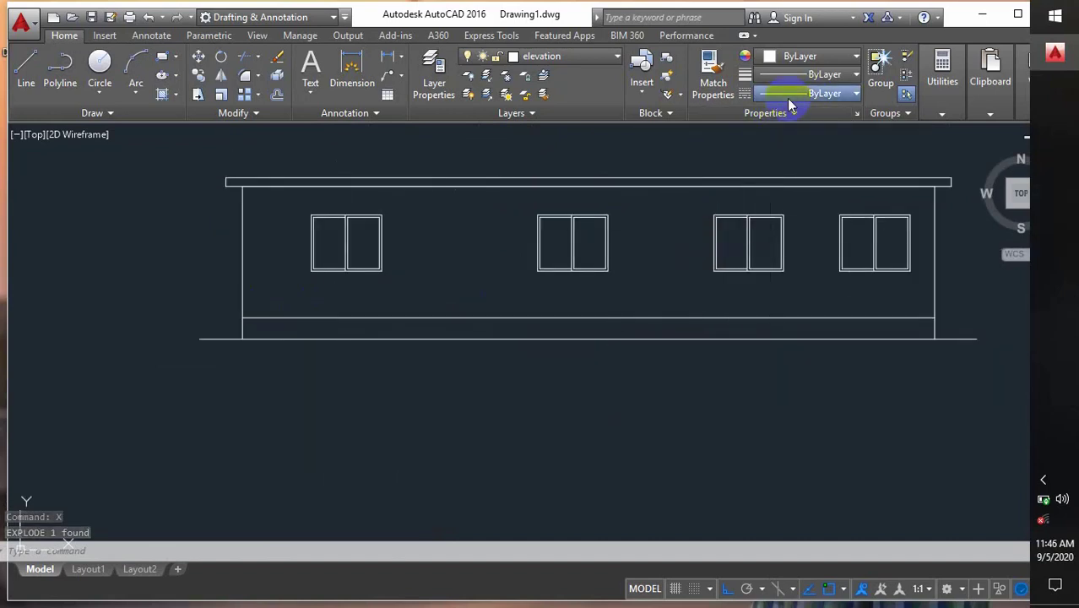
left_click(790, 95)
left_click(736, 319)
left_click(734, 317)
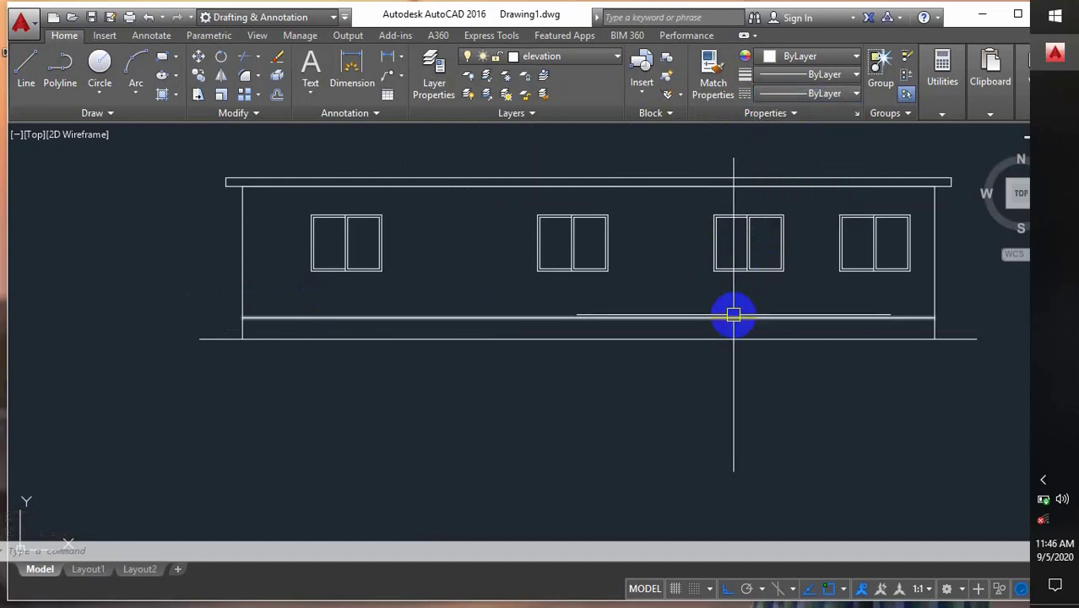
left_click(797, 96)
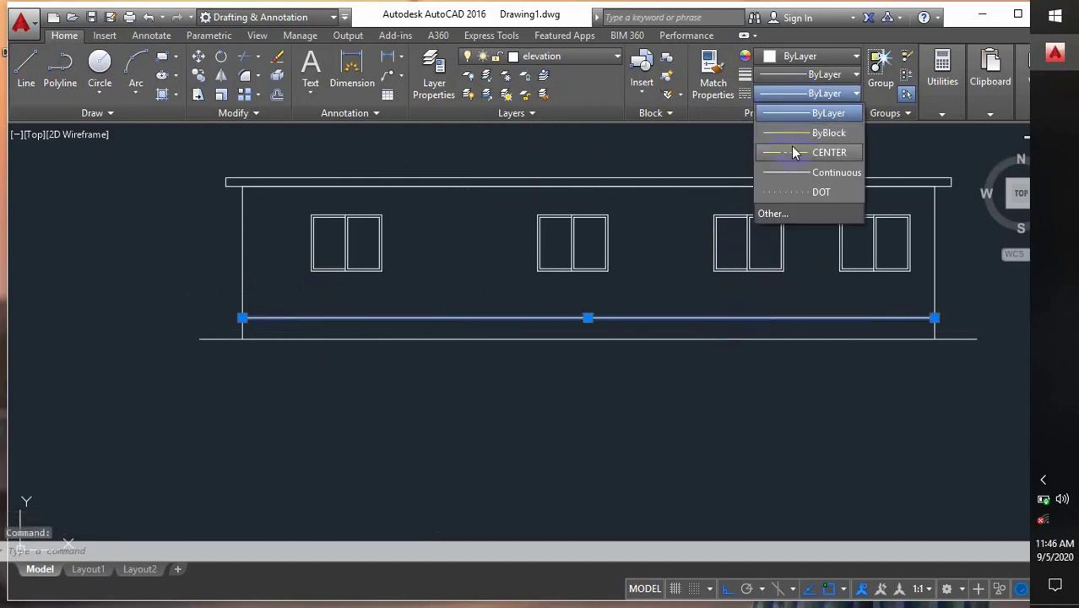
left_click(797, 154)
key("Escape")
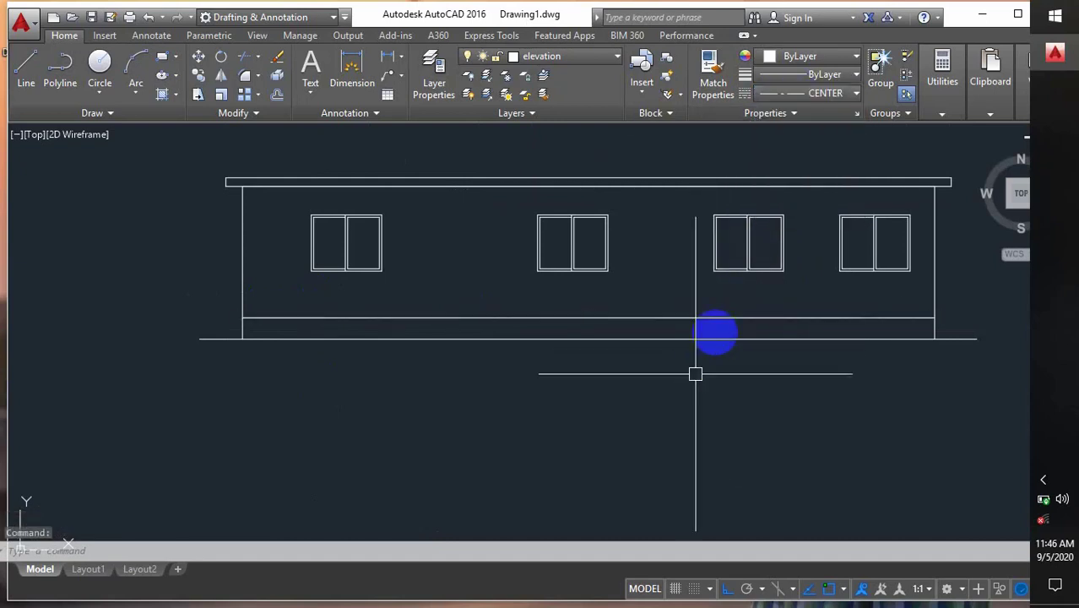
scroll(707, 296, "up", 4)
scroll(662, 388, "up", 5)
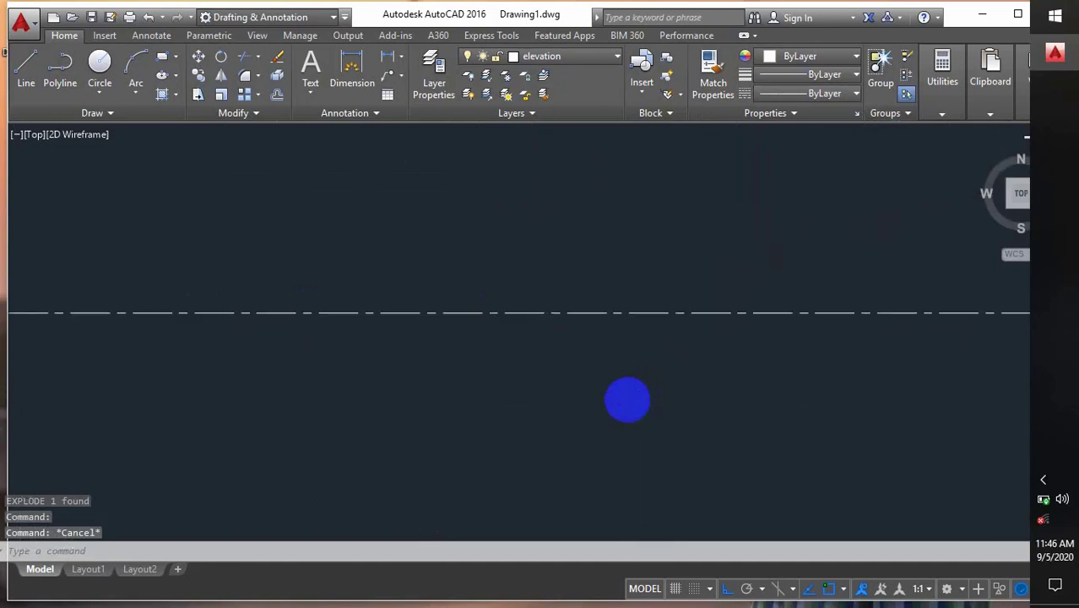
scroll(608, 386, "down", 5)
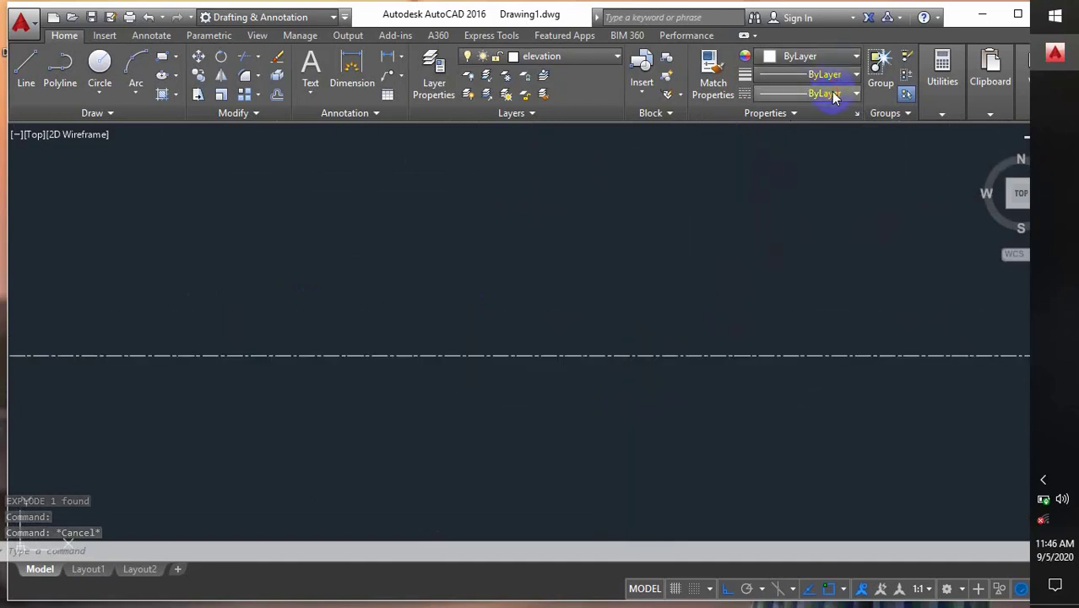
- Load the ACAD_ISO02W100 ISO dash linetype into the drawing
left_click(832, 94)
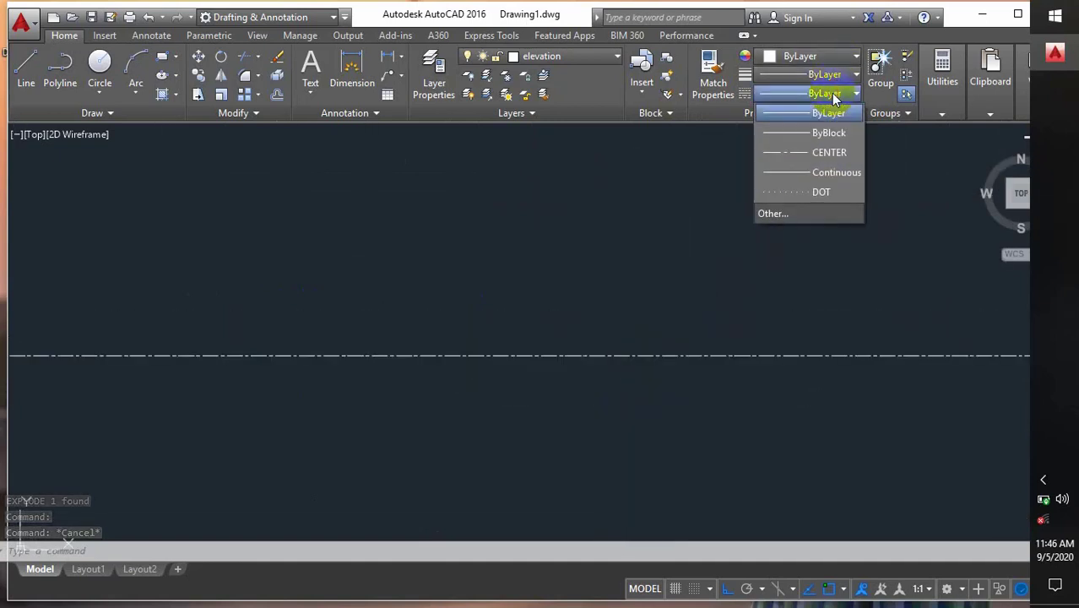
left_click(809, 214)
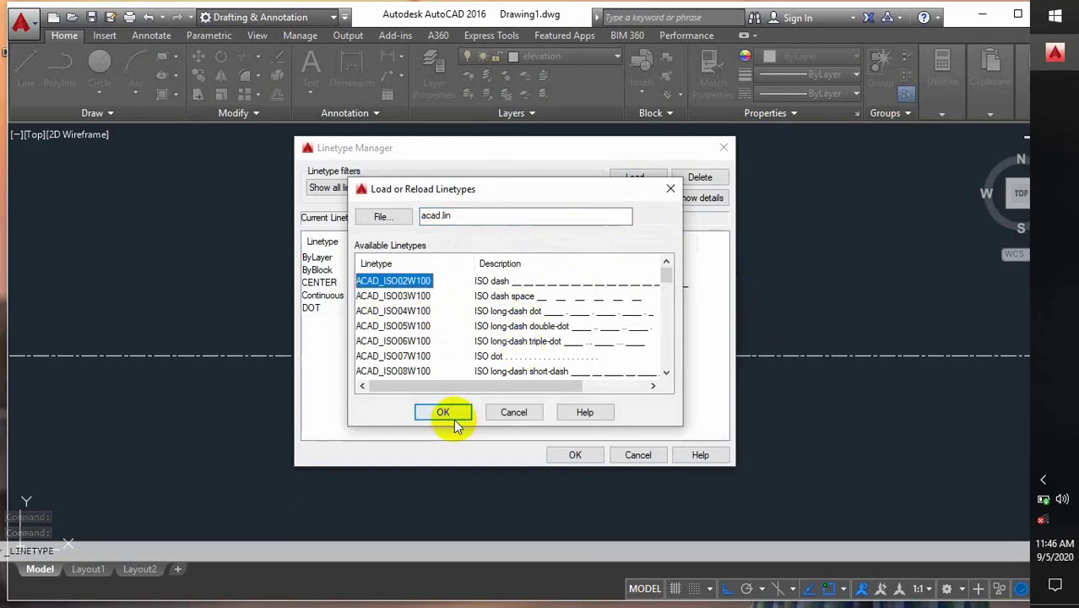
left_click(445, 412)
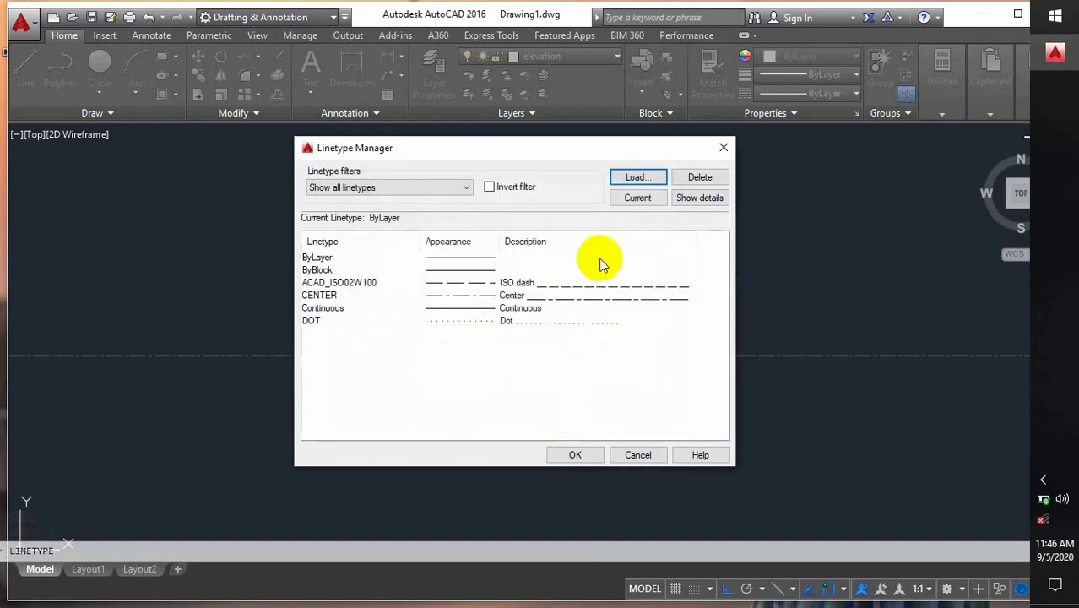
left_click(586, 457)
- Assign the ACAD_ISO02W100 linetype to the plinth's top line
left_click(597, 356)
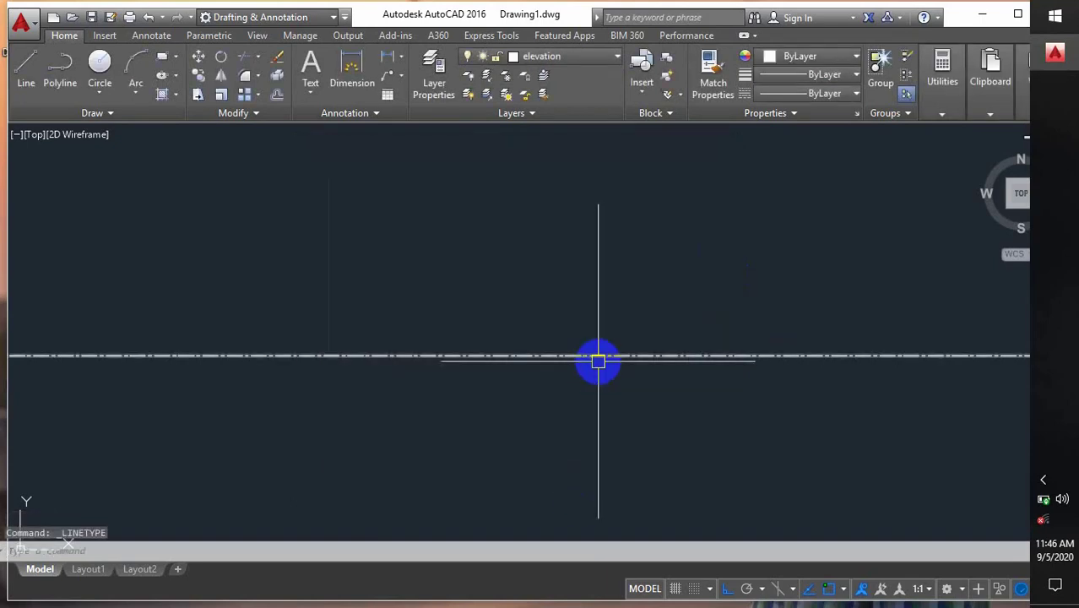
left_click(828, 94)
left_click(828, 153)
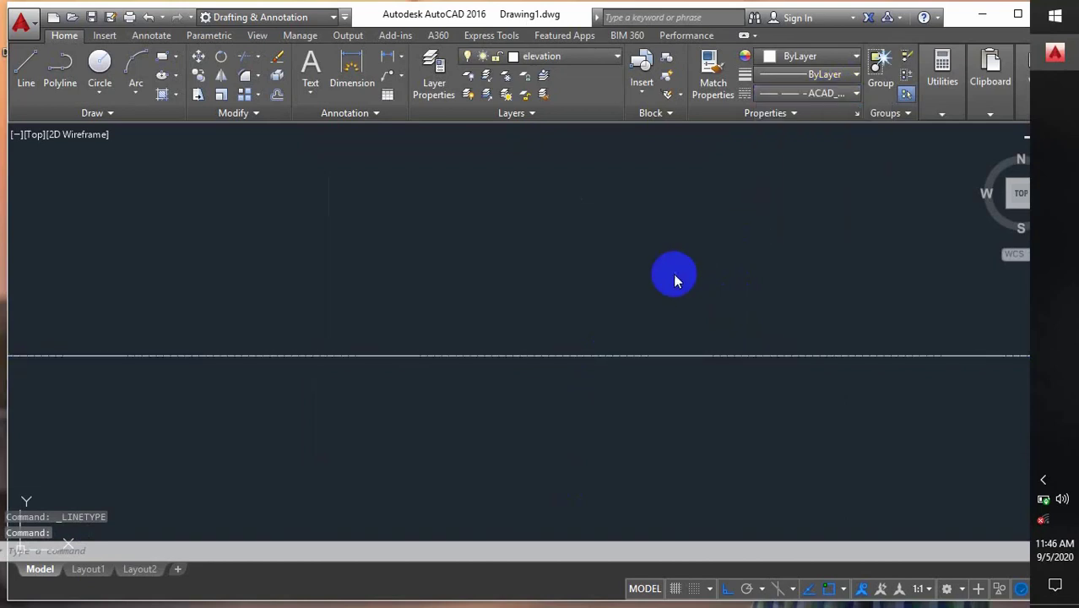
key("Escape")
scroll(677, 304, "down", 3)
scroll(615, 364, "down", 4)
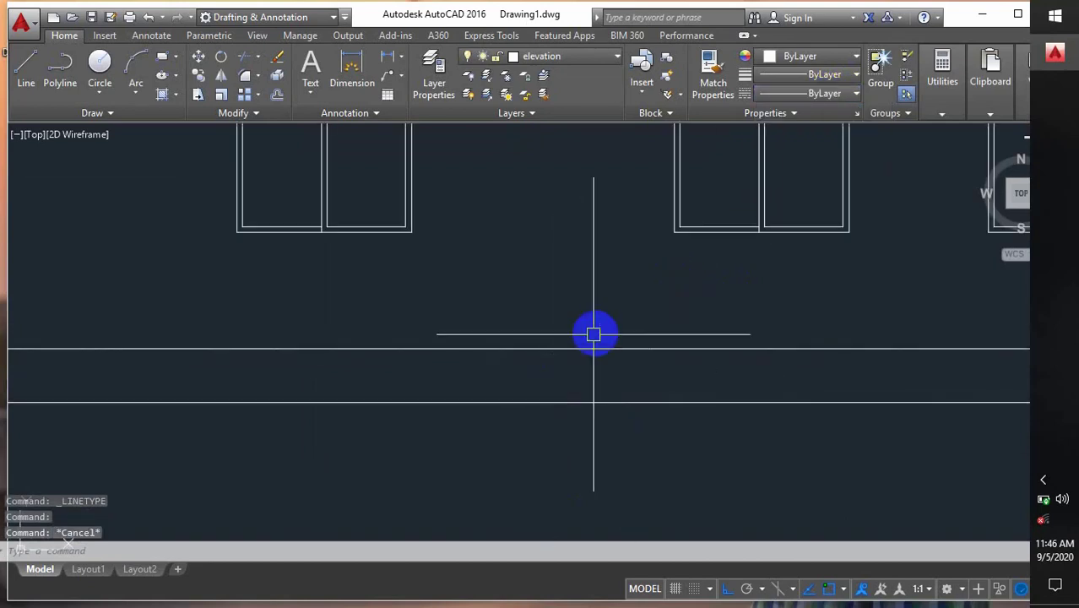
- Set the linetype scale of the plinth's dashed top line to 4
scroll(593, 334, "up", 6)
scroll(574, 394, "up", 4)
left_click(579, 387)
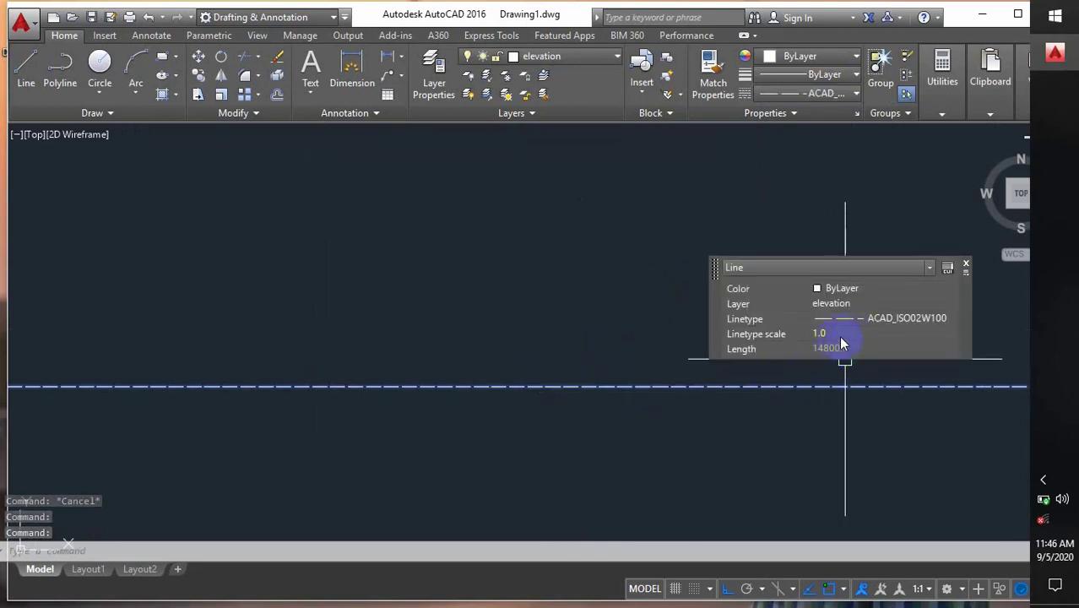
left_click(842, 334)
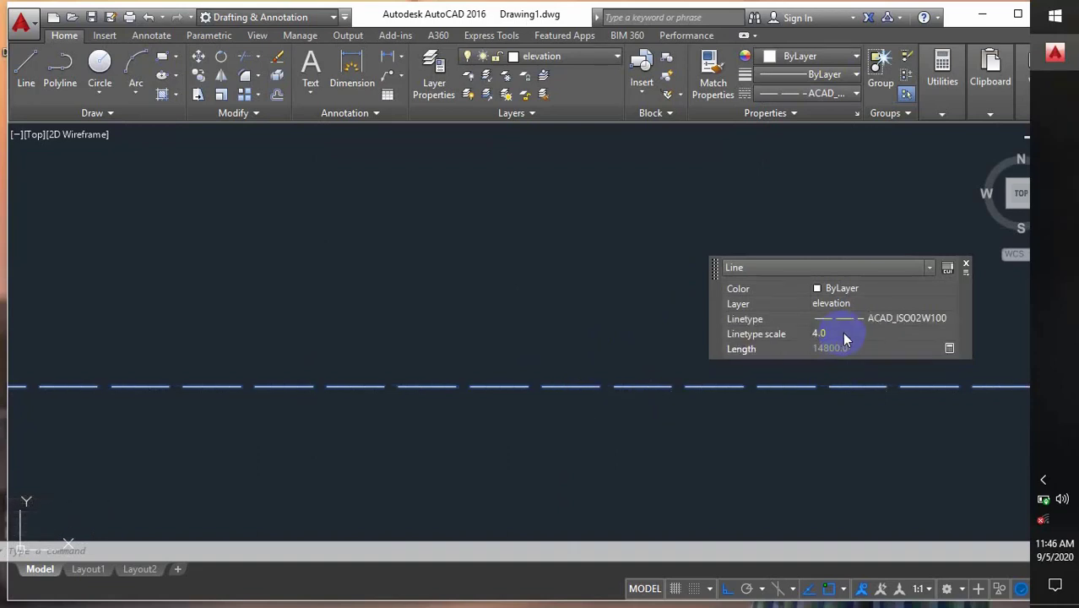
- Set the linetype scale of the plinth's dashed top line to 12
scroll(422, 386, "down", 3)
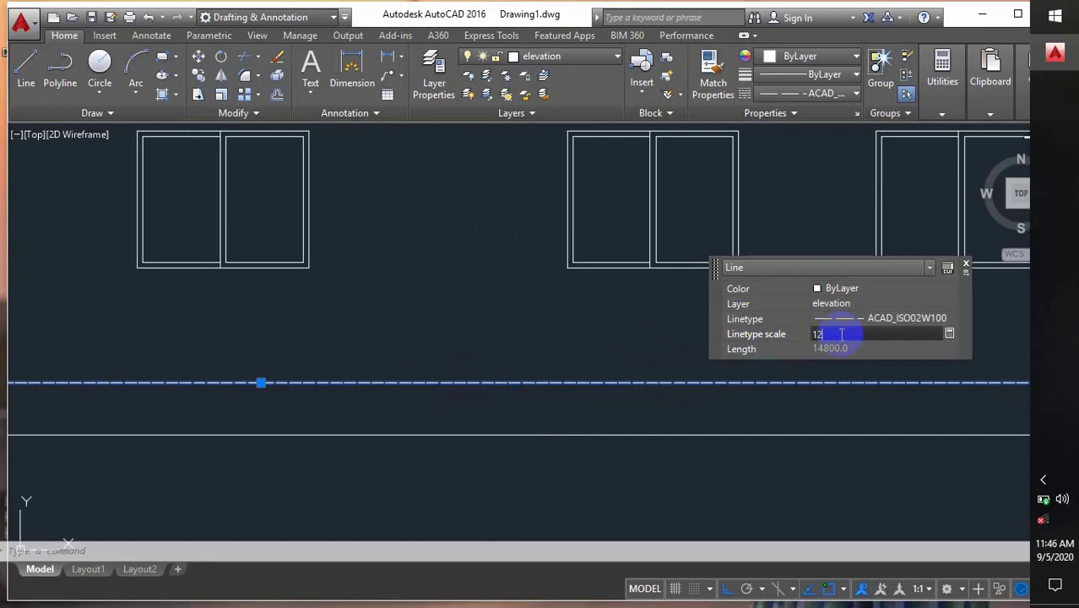
key("Return")
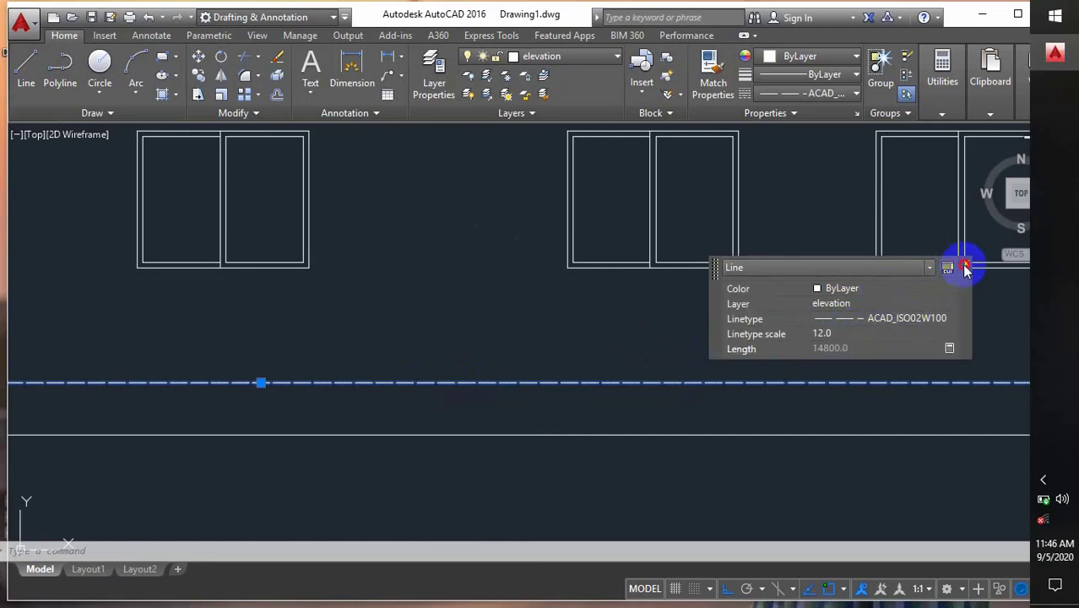
left_click(965, 268)
scroll(681, 375, "down", 4)
key("Escape")
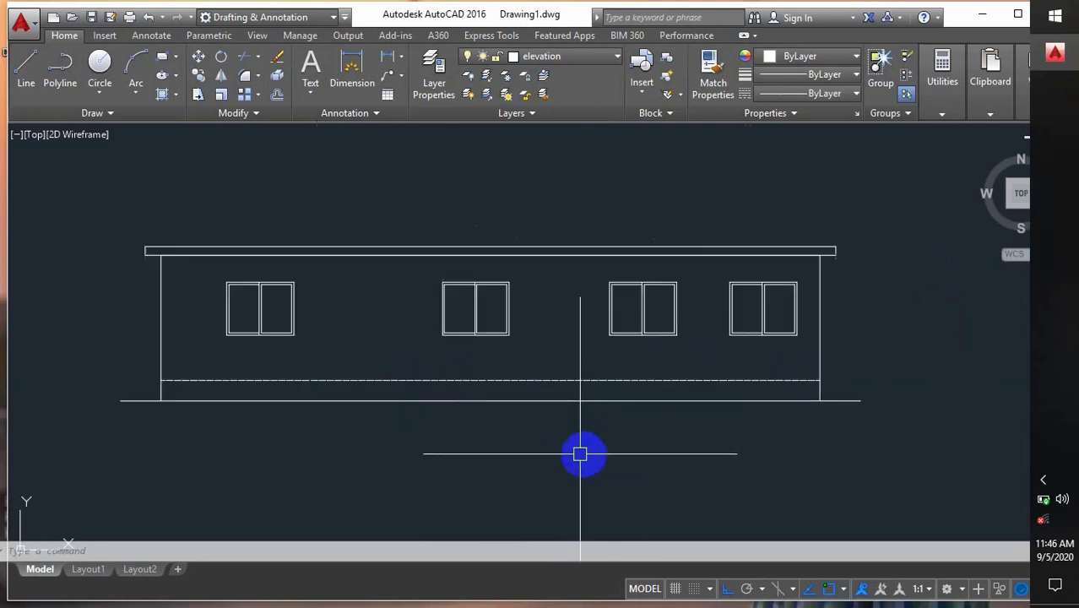
- Set the linetype scale of the plinth's dashed top line to 18
left_click(493, 380)
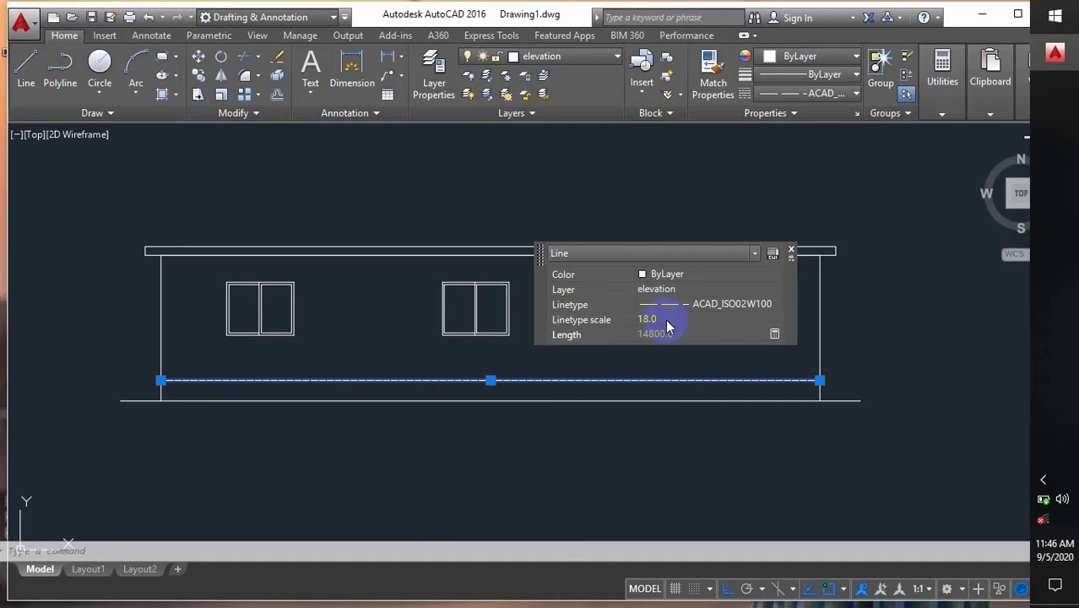
left_click(791, 253)
key("Escape")
- Draw a level marker outside the right wall: a vertical line about 460 high from the ground line to plinth-top level, with a short horizontal segment outward
middle_click_drag(722, 390, 621, 429)
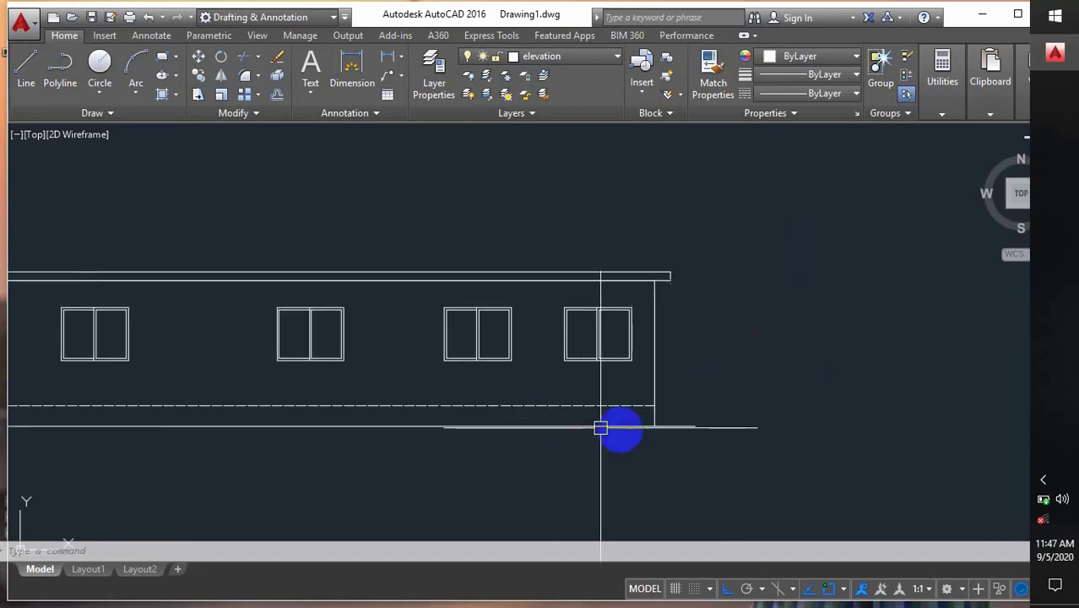
key("Return")
scroll(642, 426, "up", 4)
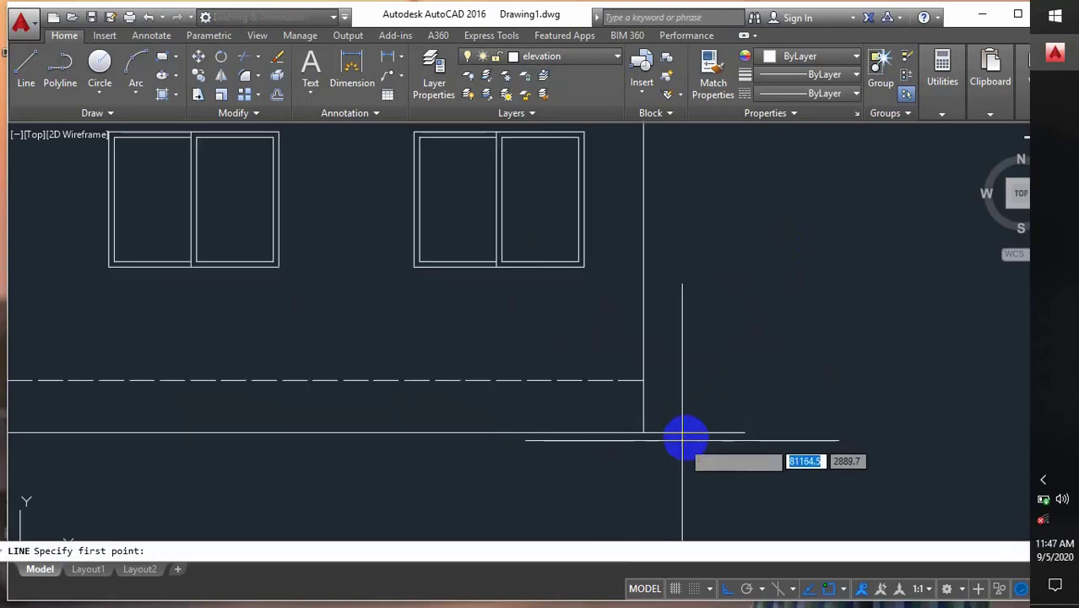
left_click(667, 432)
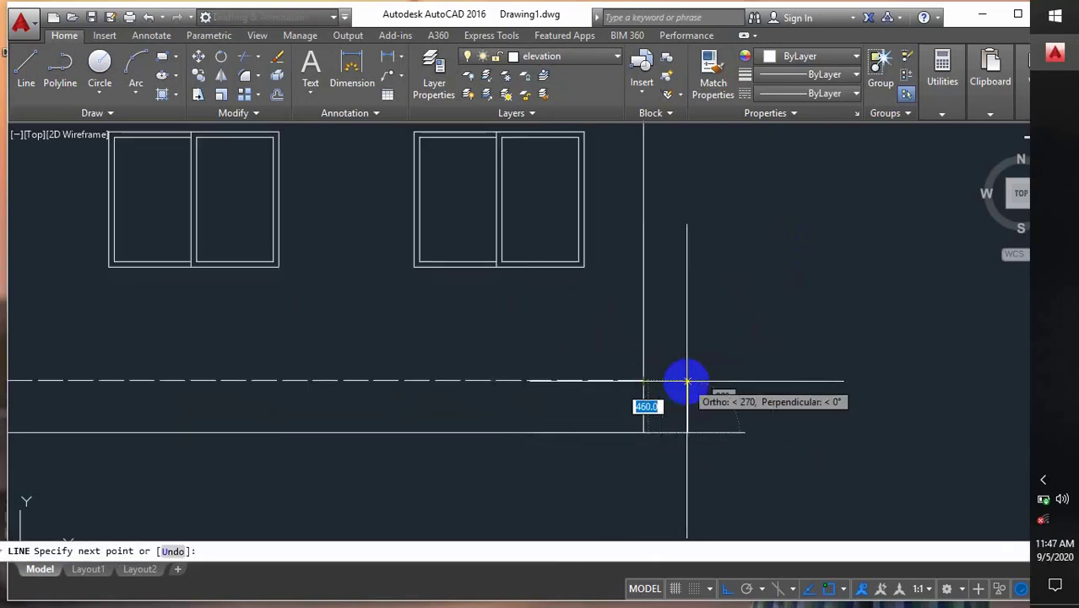
left_click(725, 381)
key("Escape")
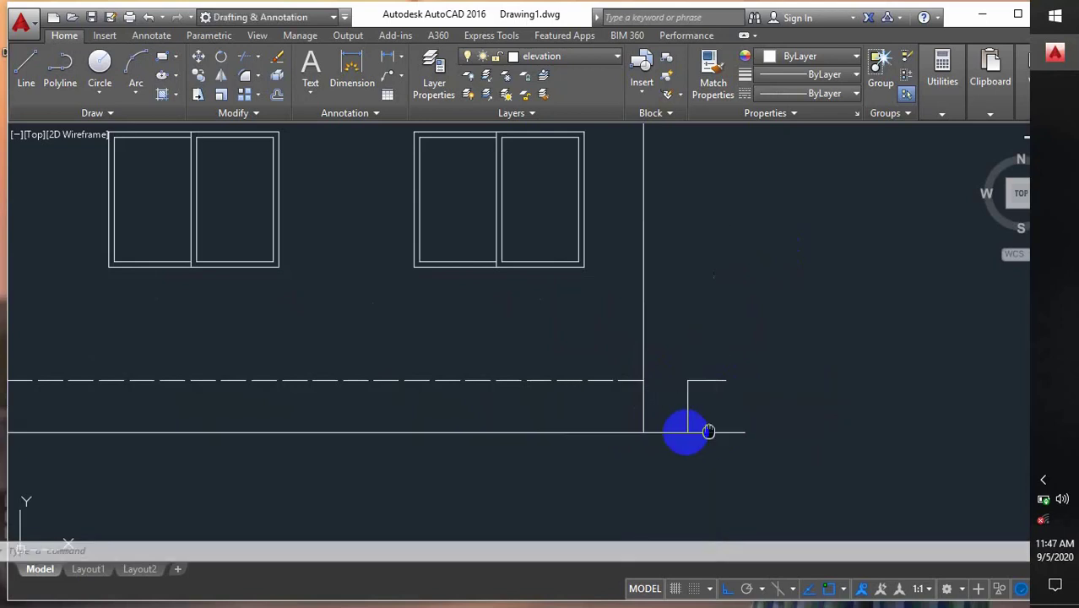
- Add the multiline text "Ground Level" with a text height of 50 beside the level marker's short horizontal segment
middle_click_drag(697, 426, 613, 390)
type("t")
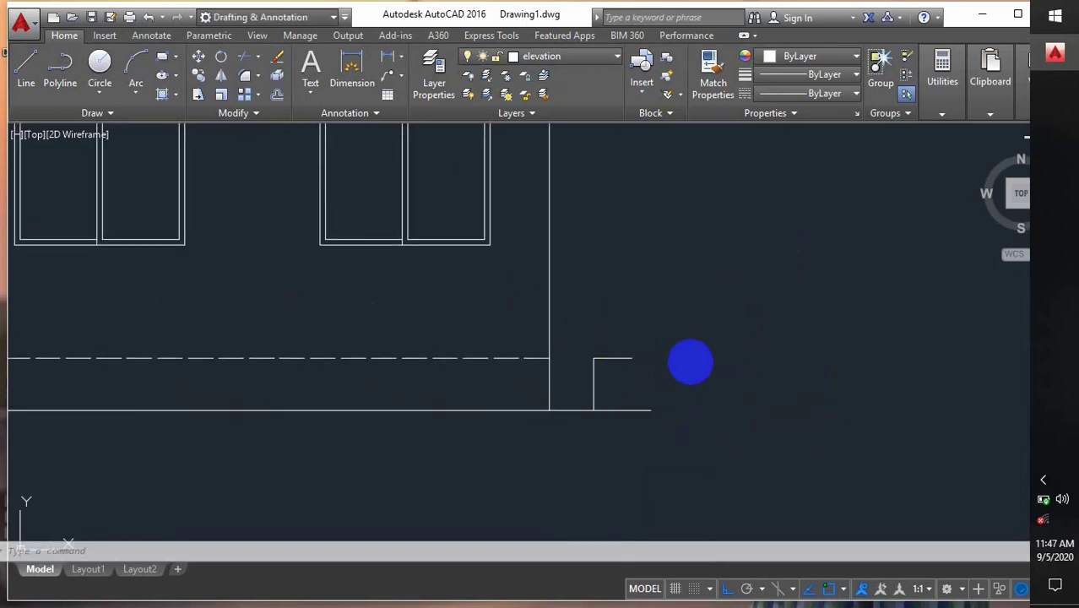
key("Return")
left_click(660, 352)
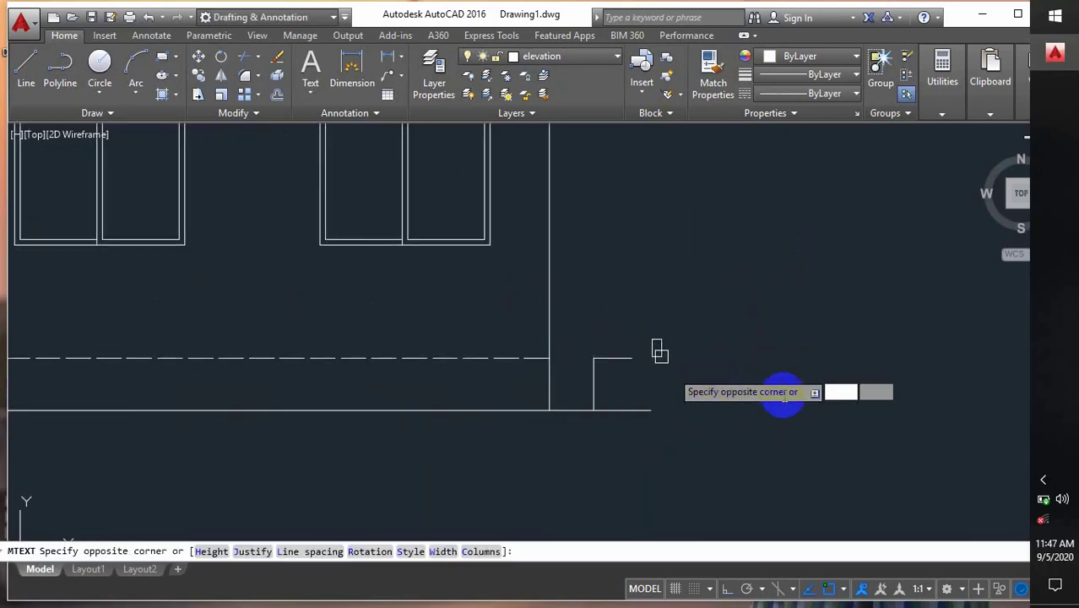
left_click(809, 384)
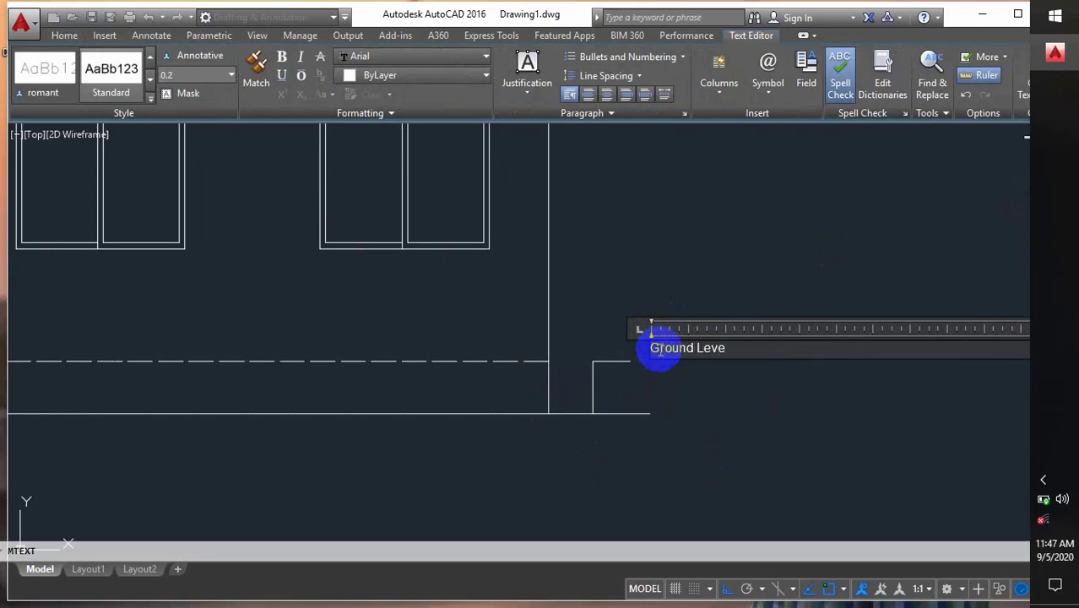
left_click_drag(728, 350, 547, 359)
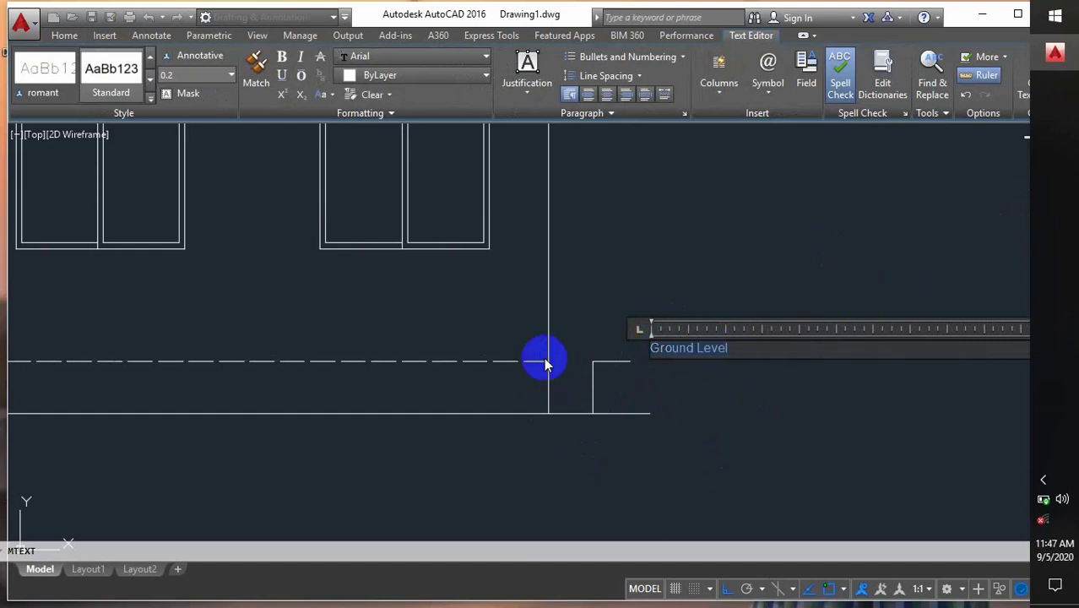
left_click(190, 79)
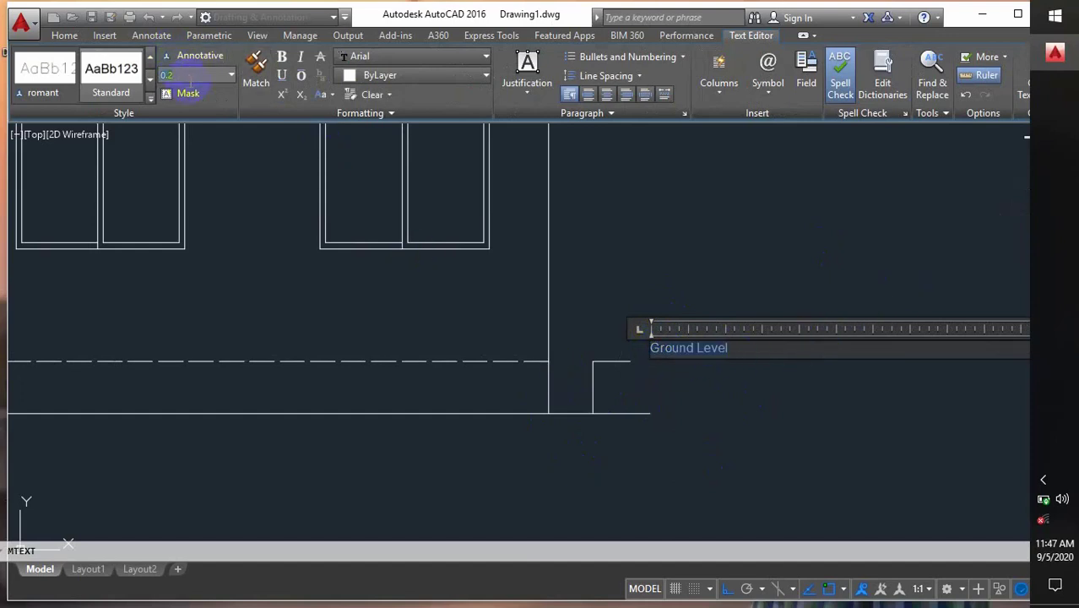
type("50")
key("Return")
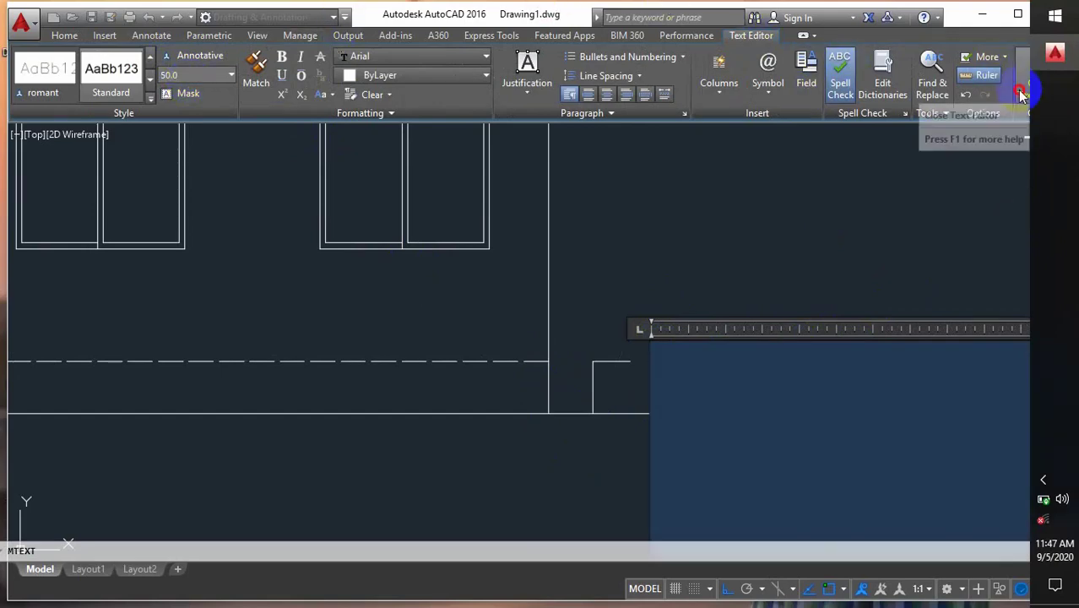
left_click(785, 253)
- Set the text height of the "Ground Level" label to 100
scroll(667, 346, "up", 4)
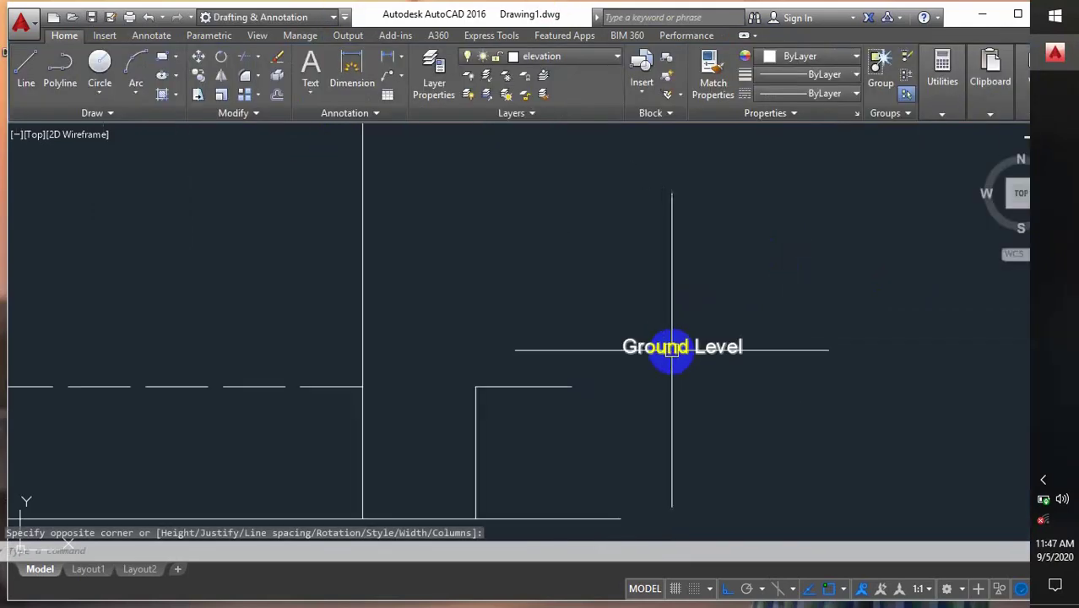
double_click(670, 350)
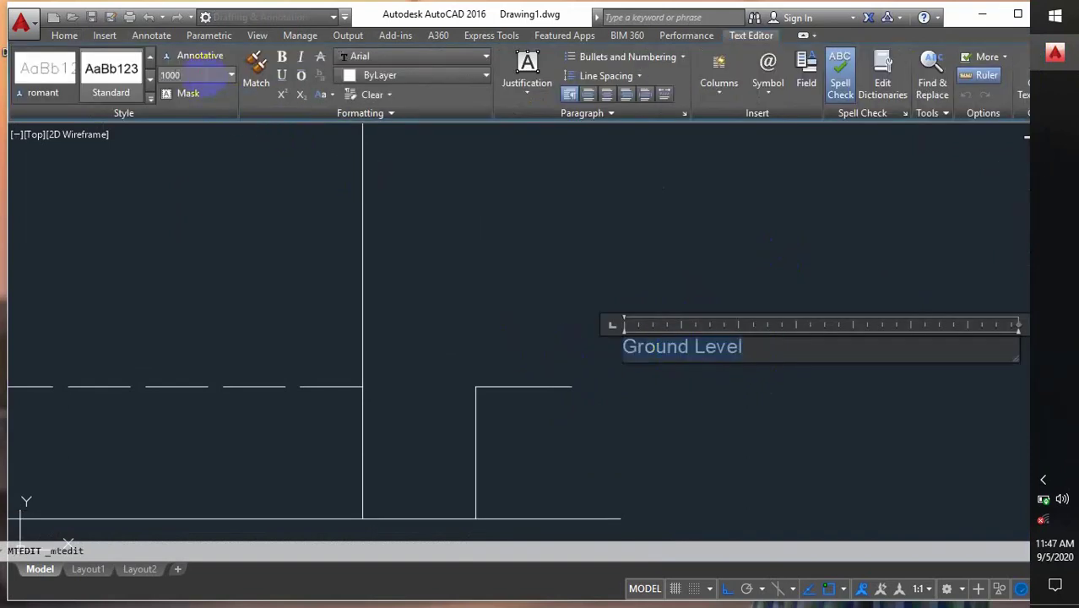
type("100")
key("Return")
left_click(576, 203)
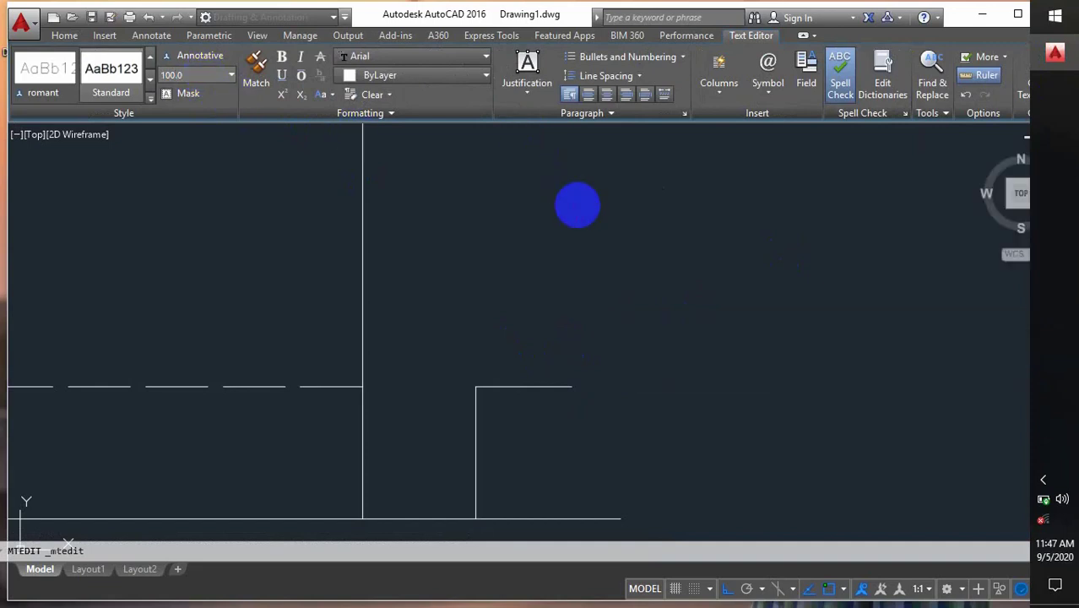
- Move the "Ground Level" label to the outer end of the level marker's horizontal segment, with Ortho off
scroll(690, 386, "down", 4)
scroll(695, 381, "up", 2)
left_click(695, 374)
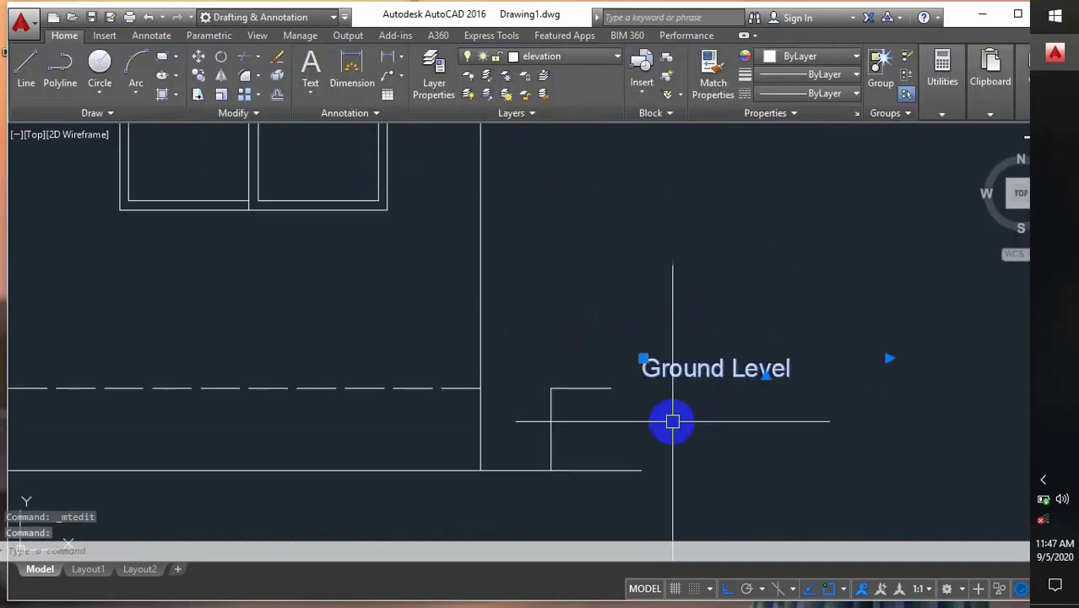
type("m")
key("Return")
left_click(629, 397)
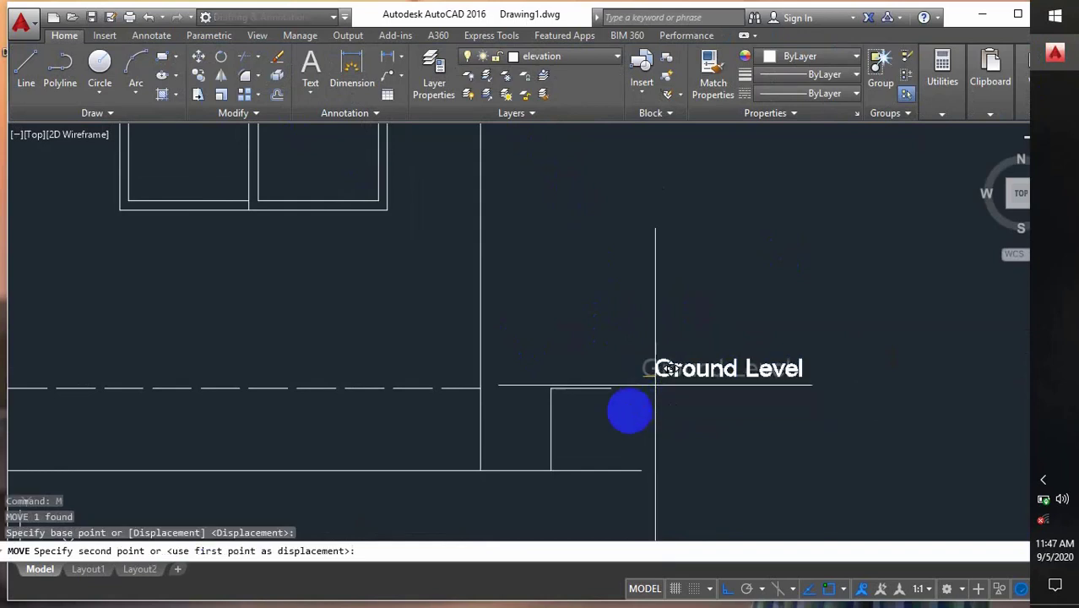
key("F8")
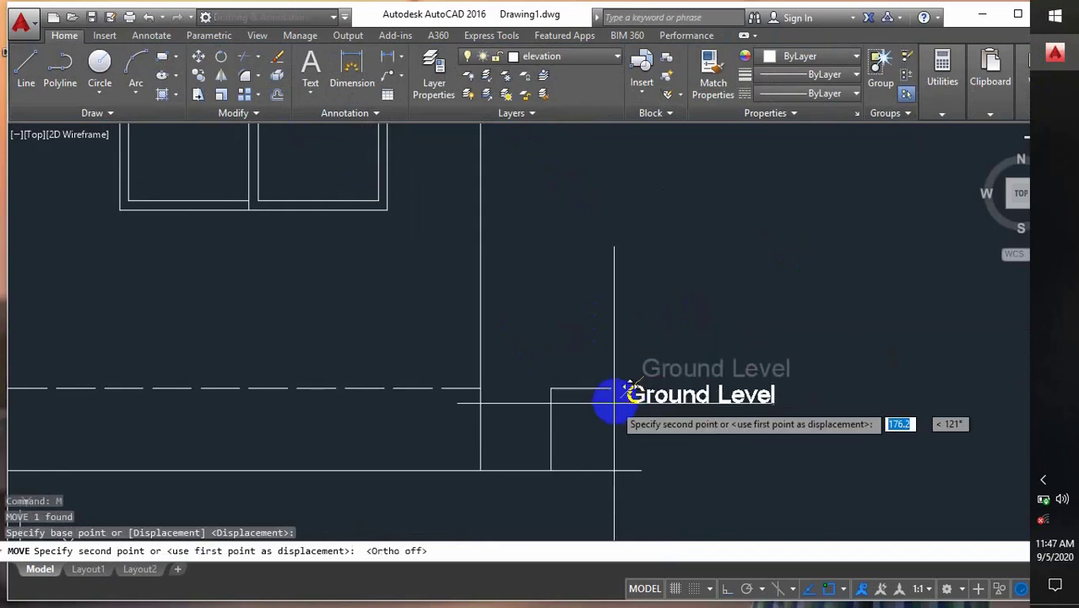
left_click(622, 390)
- Copy the "Ground Level" label to just below the ground line near the middle of the elevation
scroll(706, 378, "down", 2)
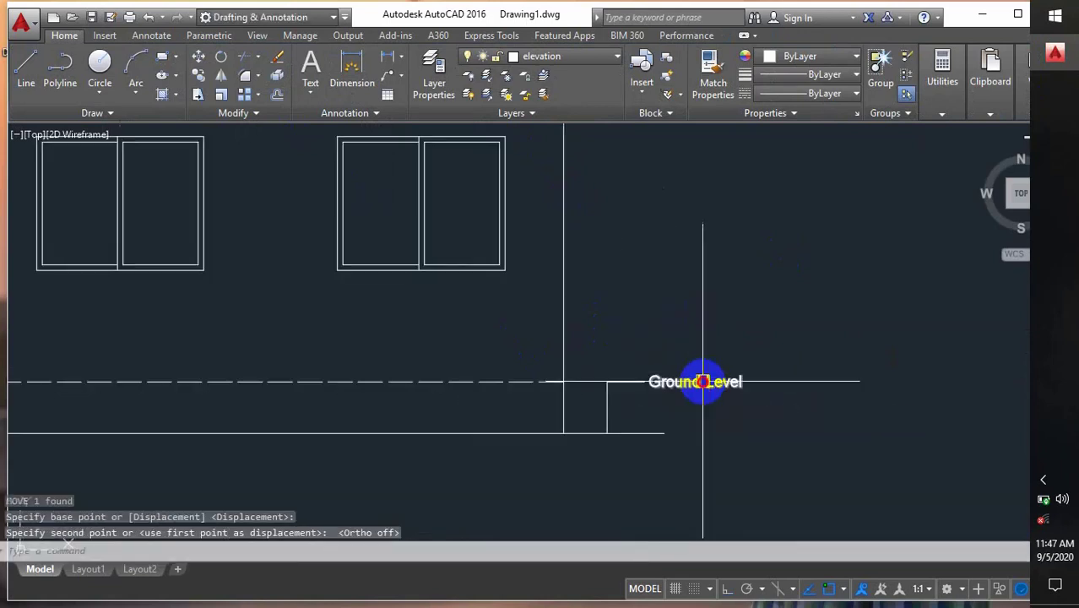
left_click(698, 381)
middle_click_drag(687, 408, 699, 350)
type("co")
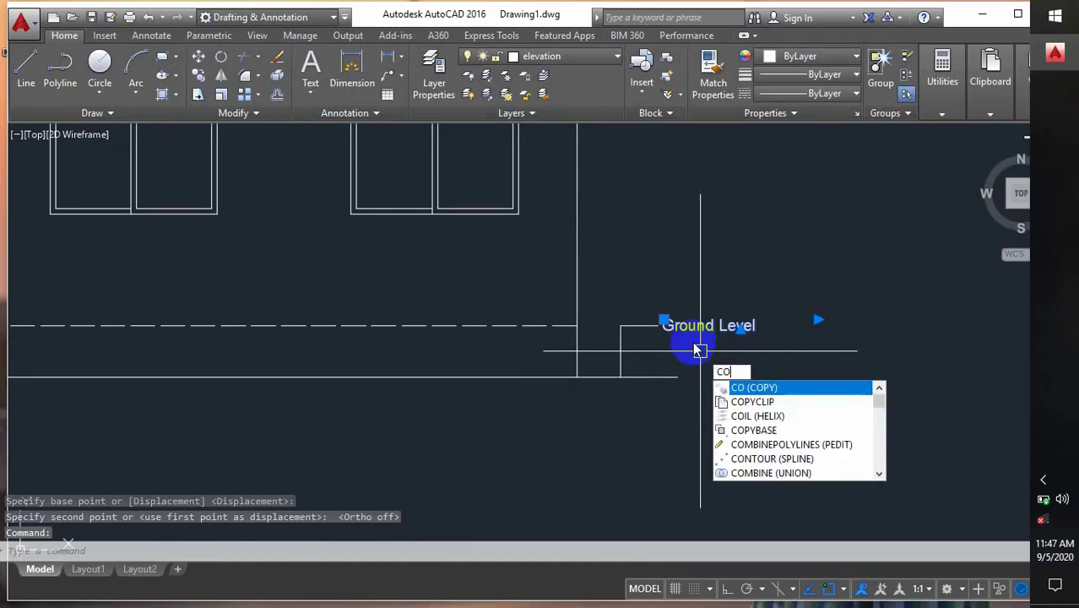
key("Return")
left_click(677, 333)
middle_click_drag(516, 424, 814, 306)
scroll(802, 344, "down", 6)
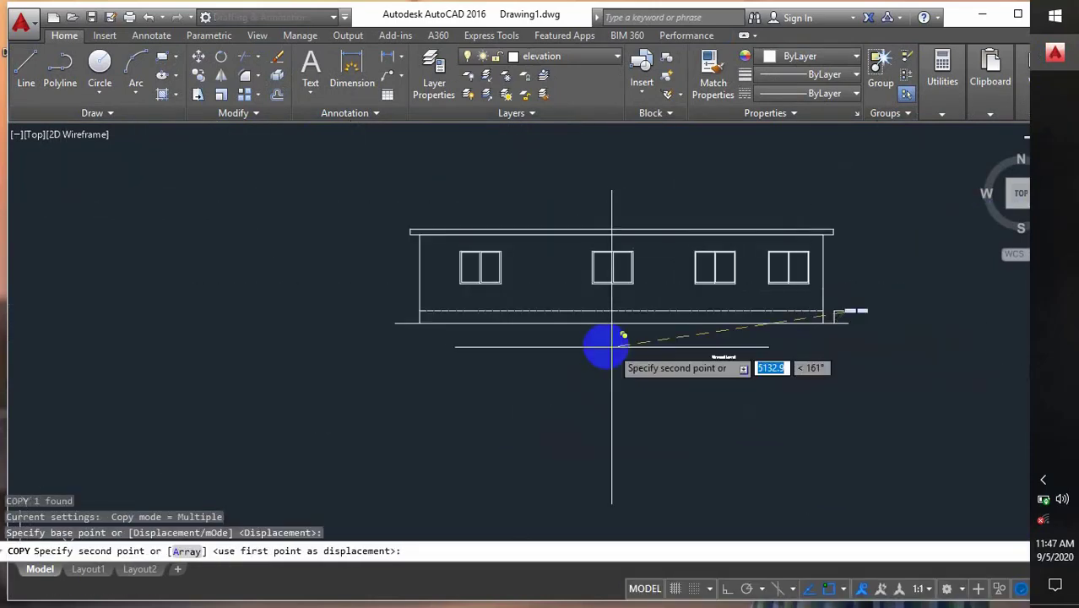
scroll(612, 343, "up", 4)
left_click(606, 331)
key("Escape")
- Change the copied label below the ground line to read "Right Elevation"
scroll(565, 350, "up", 4)
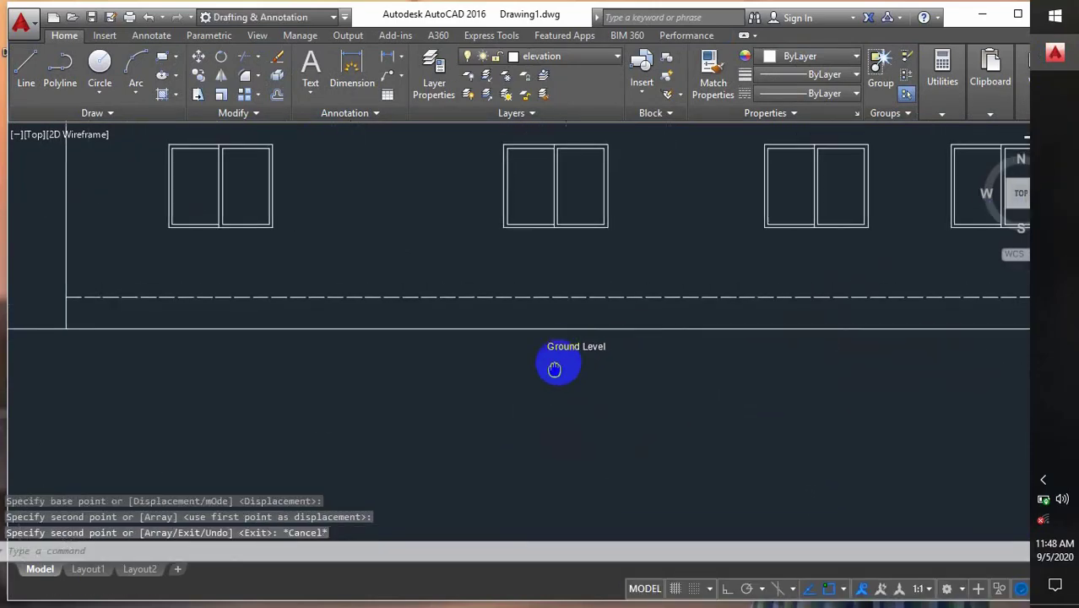
double_click(572, 345)
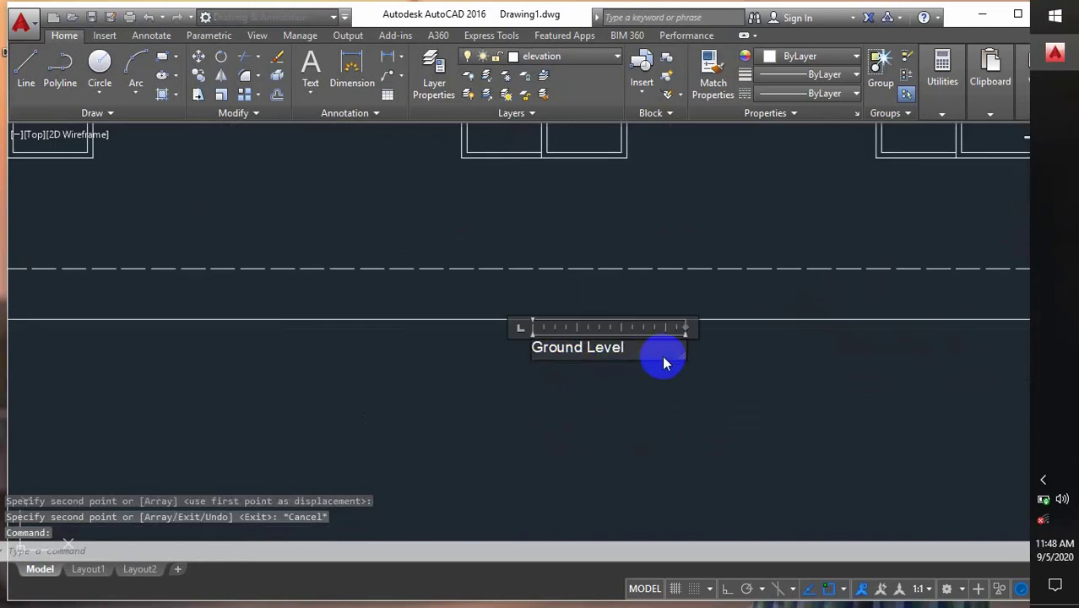
key("BackSpace")
key("BackSpace")
key("BackSpace")
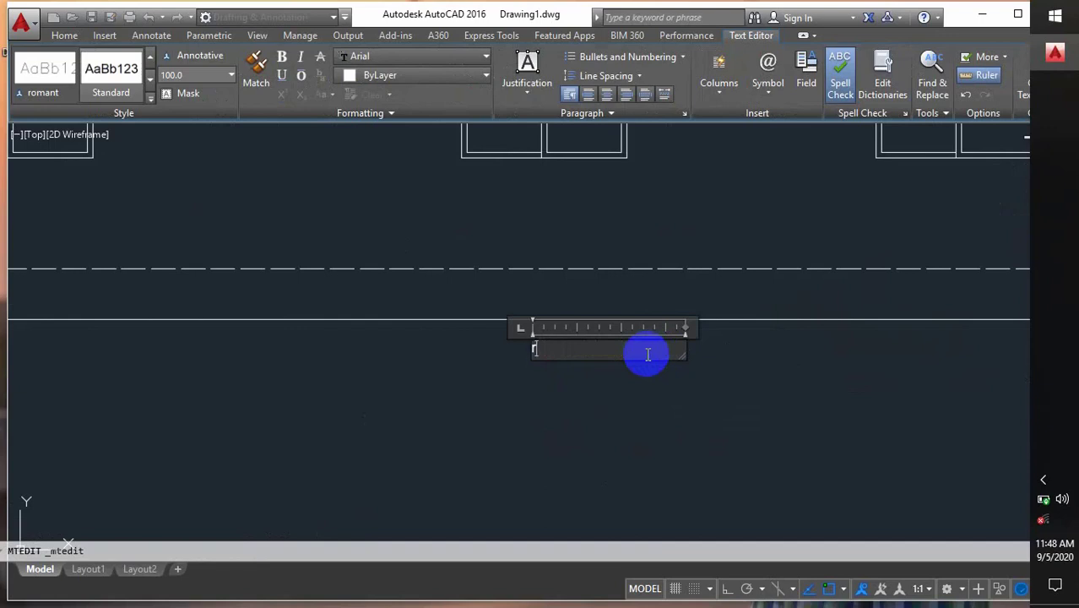
type("rIGHT")
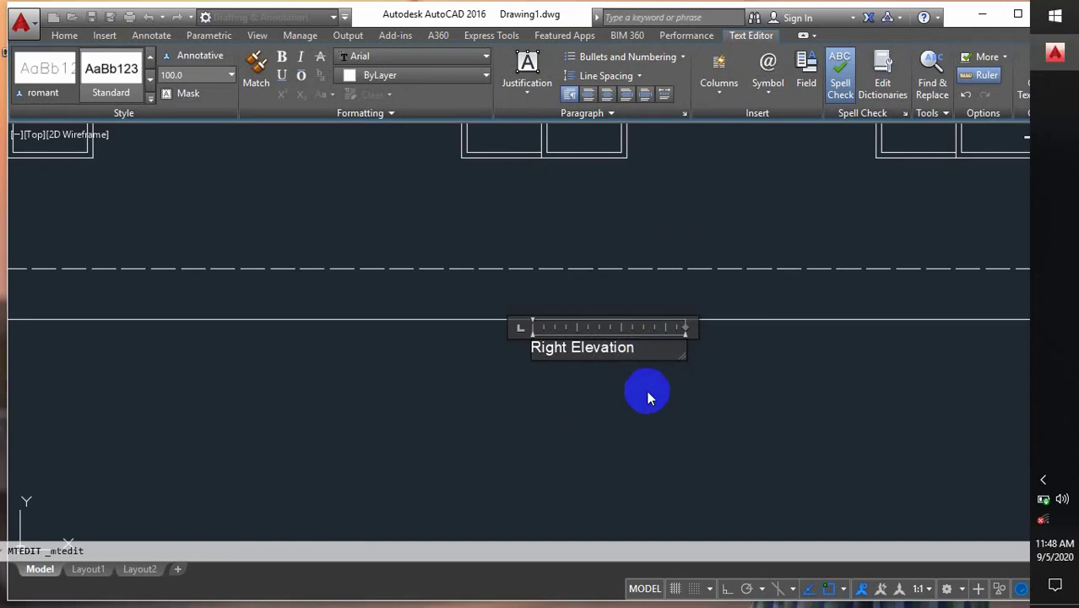
- Set the "Right Elevation" title's text height to 200 and widen its text box to fit on one line
left_click_drag(639, 354, 461, 355)
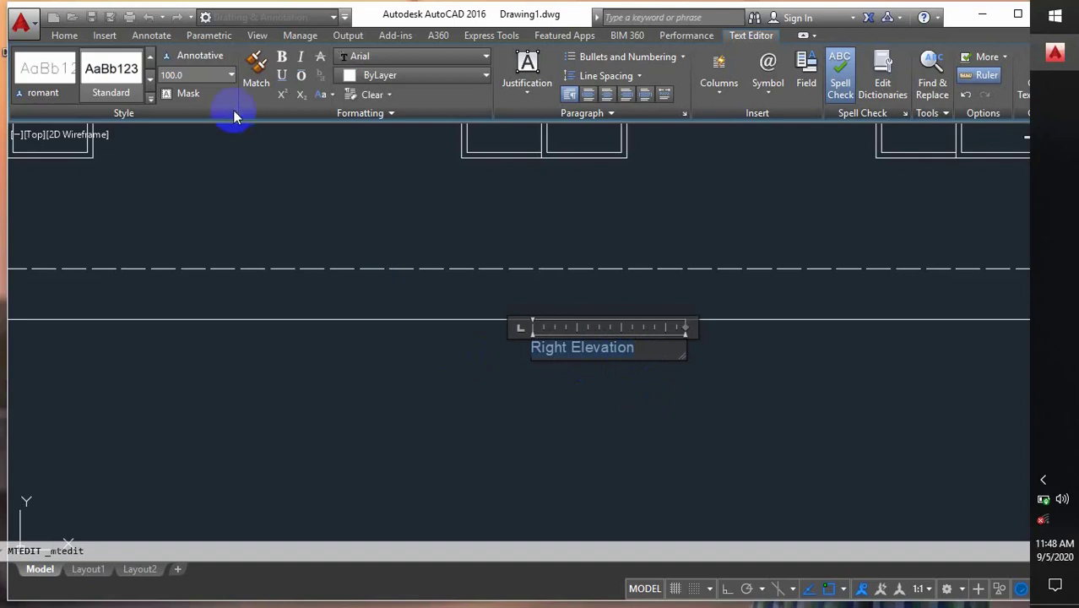
left_click(196, 76)
type("200")
key("Return")
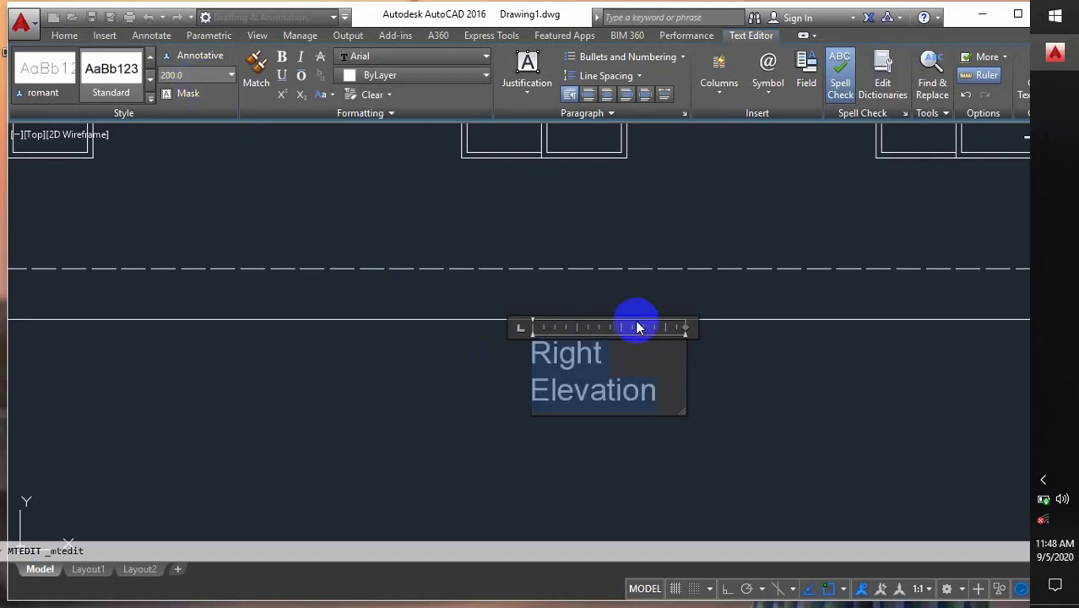
left_click_drag(686, 326, 752, 352)
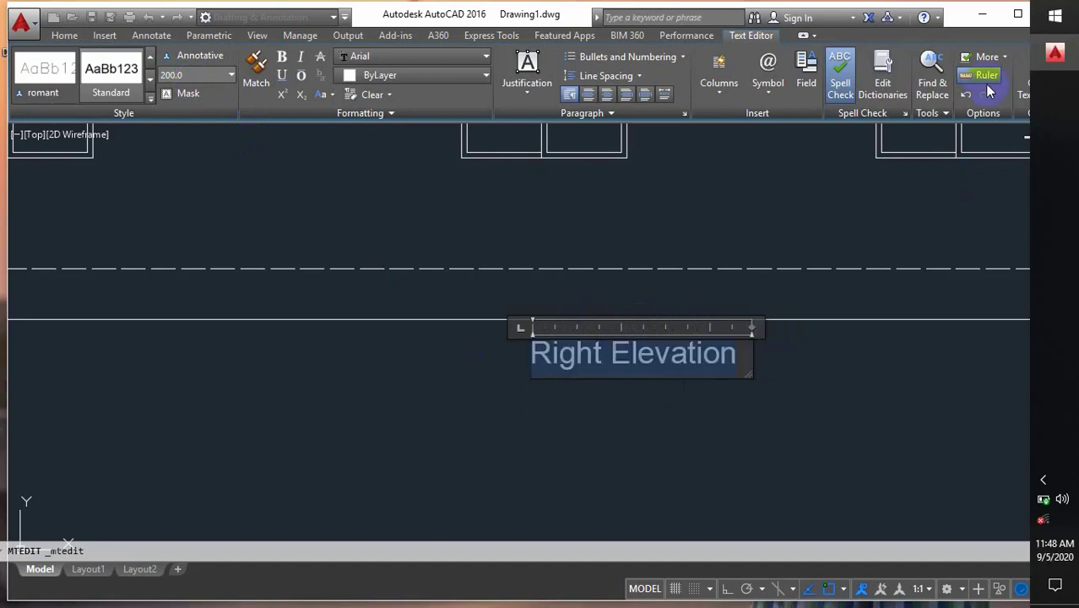
left_click(1019, 75)
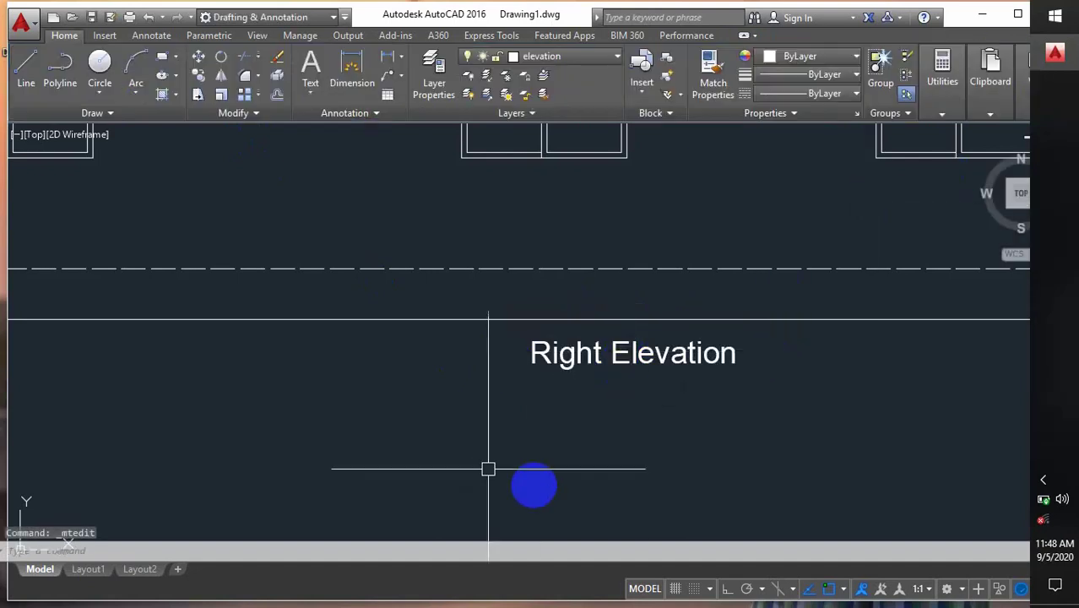
- Maximize the program window and examine the whole elevation with its windows, plinth line, level label and title
scroll(534, 484, "down", 4)
middle_click_drag(545, 474, 328, 409)
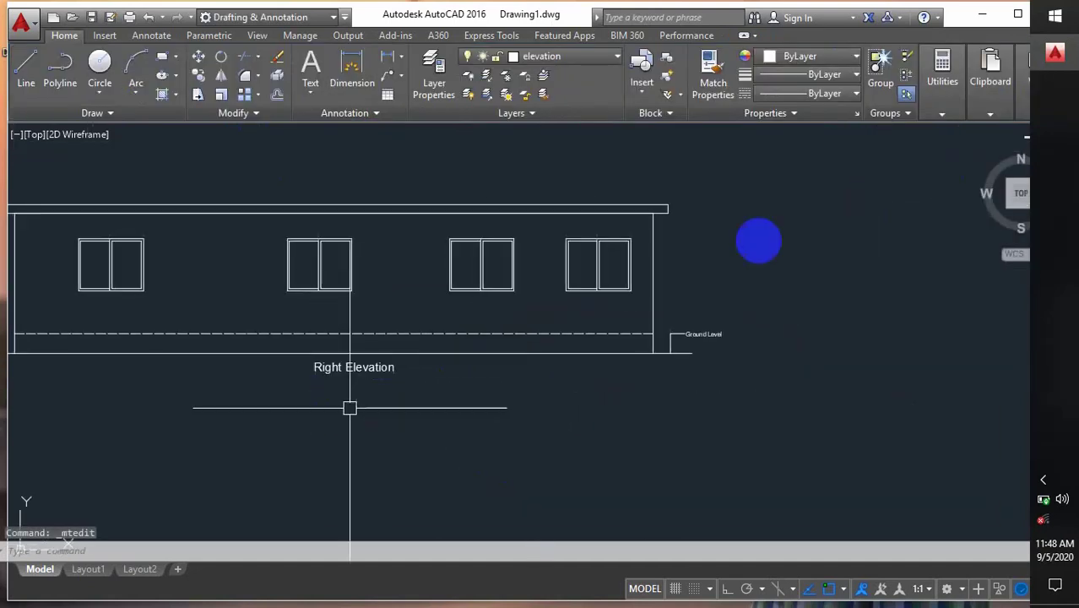
left_click(1017, 14)
scroll(502, 280, "down", 2)
scroll(432, 308, "up", 4)
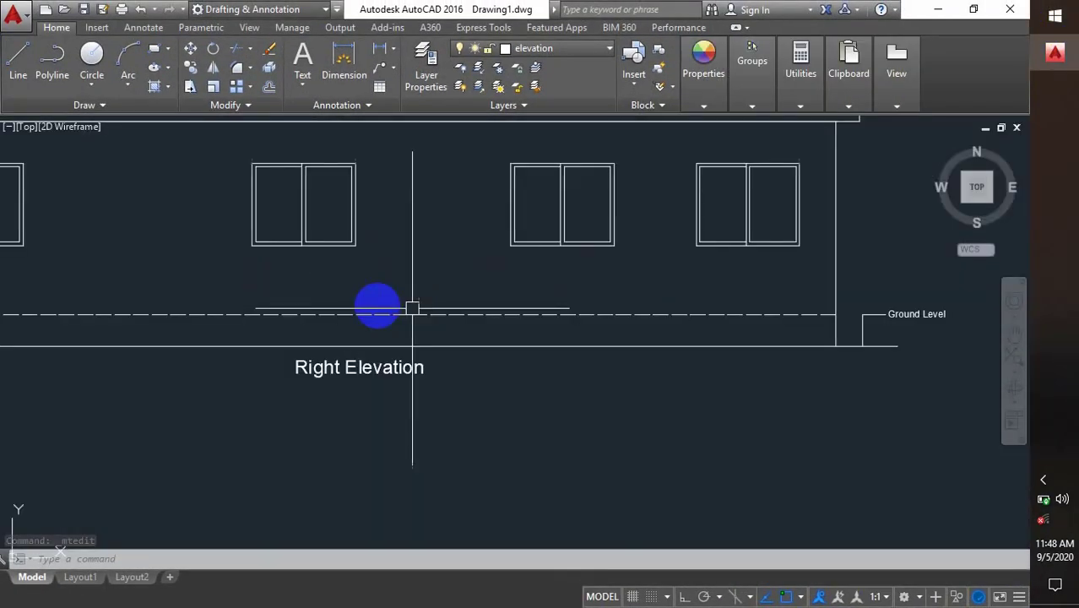
scroll(384, 309, "up", 2)
scroll(393, 328, "down", 2)
scroll(425, 352, "down", 2)
middle_click_drag(424, 352, 487, 362)
scroll(484, 356, "up", 2)
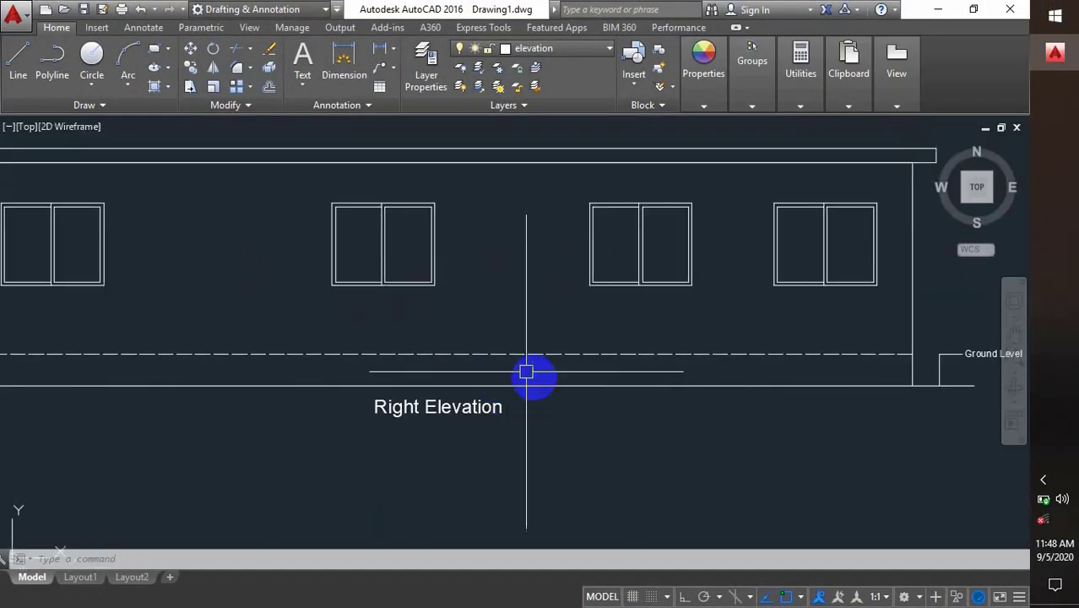
scroll(547, 385, "down", 4)
scroll(580, 380, "up", 2)
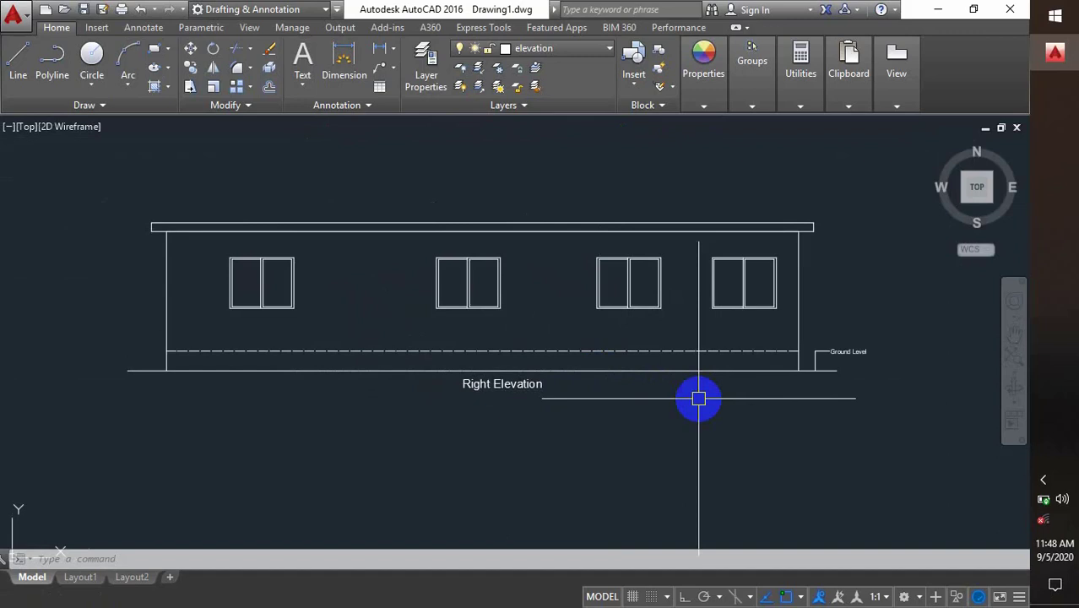